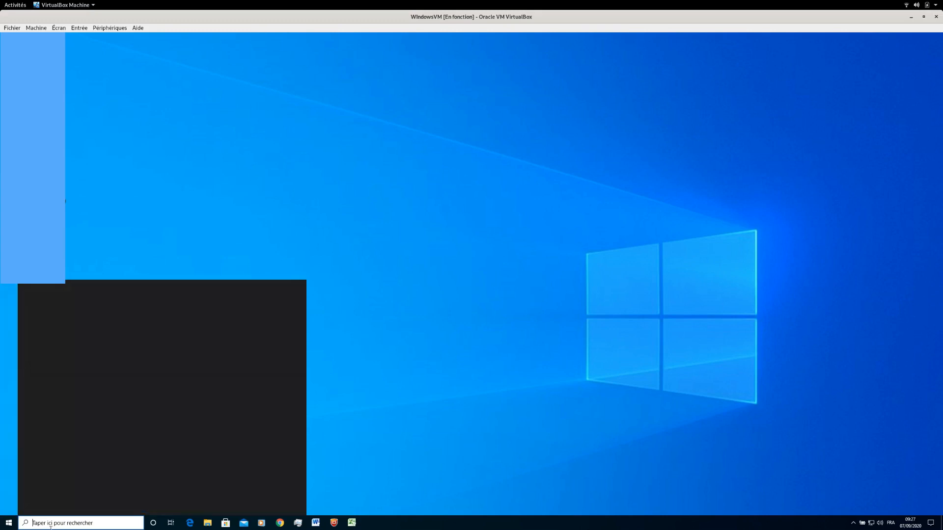
# - Launch Abaqus CAE and create a new model database with a Standard/Explicit model
pyautogui.write('cae')
pyautogui.click(52, 321)
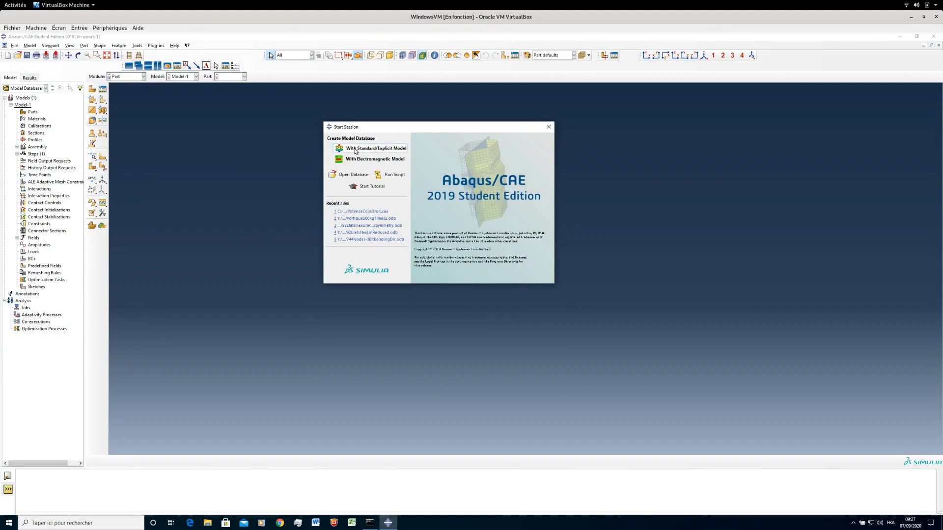
pyautogui.click(355, 151)
# - Create a folder named PotenceAbaqusStudent2 in C:\temp\Abaqus while choosing a new work directory
pyautogui.click(14, 46)
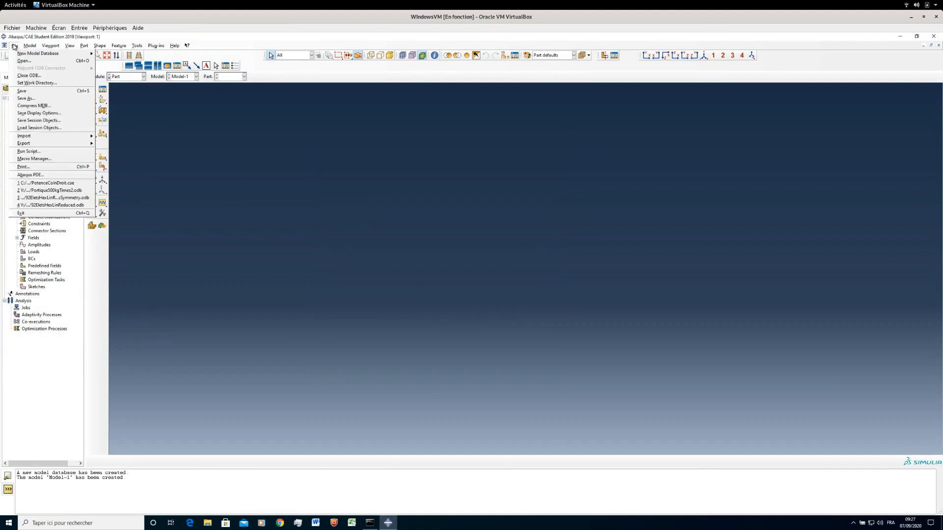
pyautogui.click(27, 83)
pyautogui.click(344, 226)
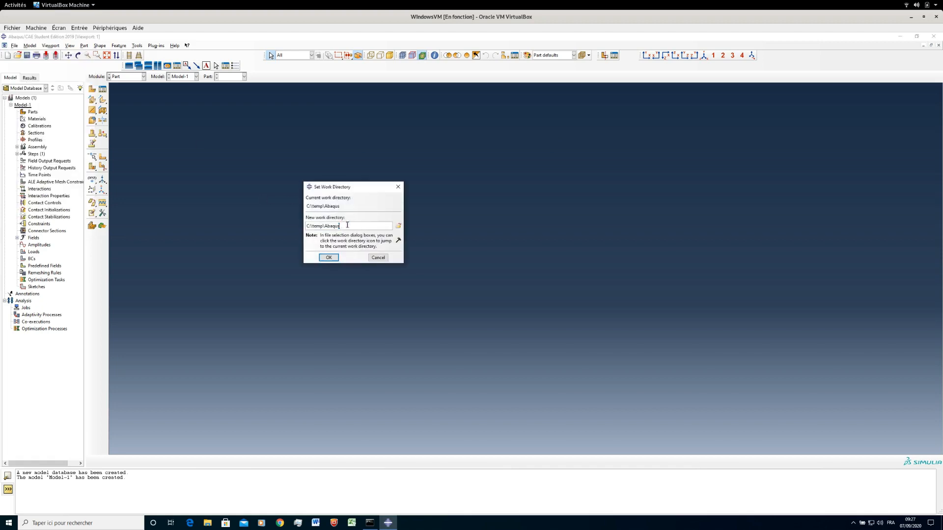
pyautogui.click(398, 226)
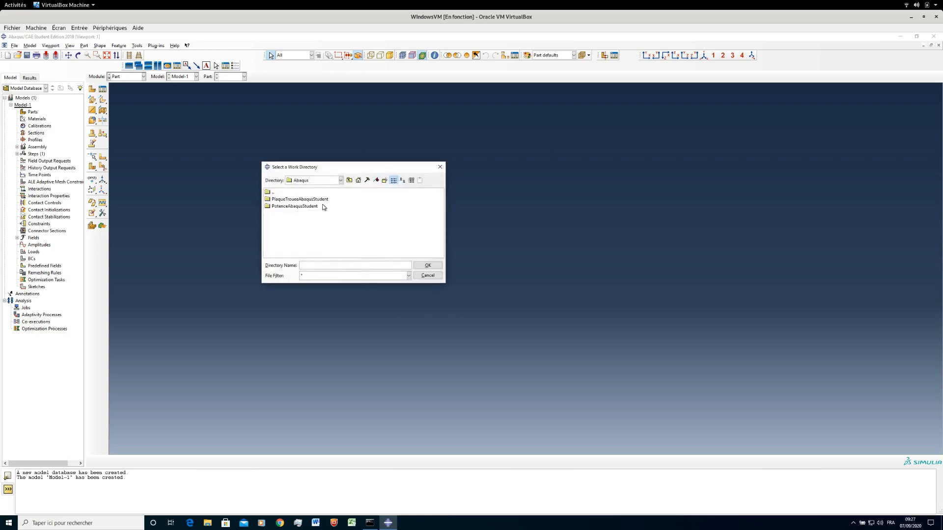
pyautogui.click(384, 180)
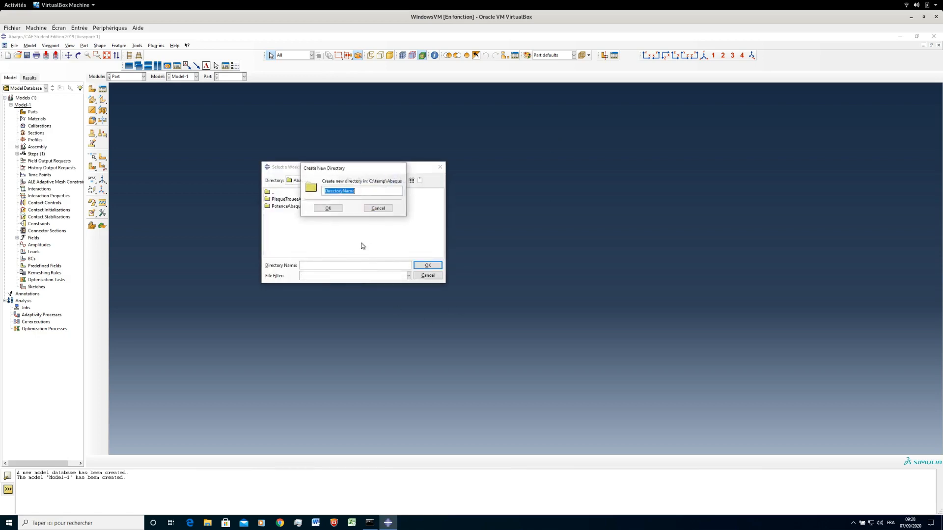
pyautogui.write('Potn')
pyautogui.write('nce')
pyautogui.write('Ab')
pyautogui.write('aqusStud')
pyautogui.write('ent2')
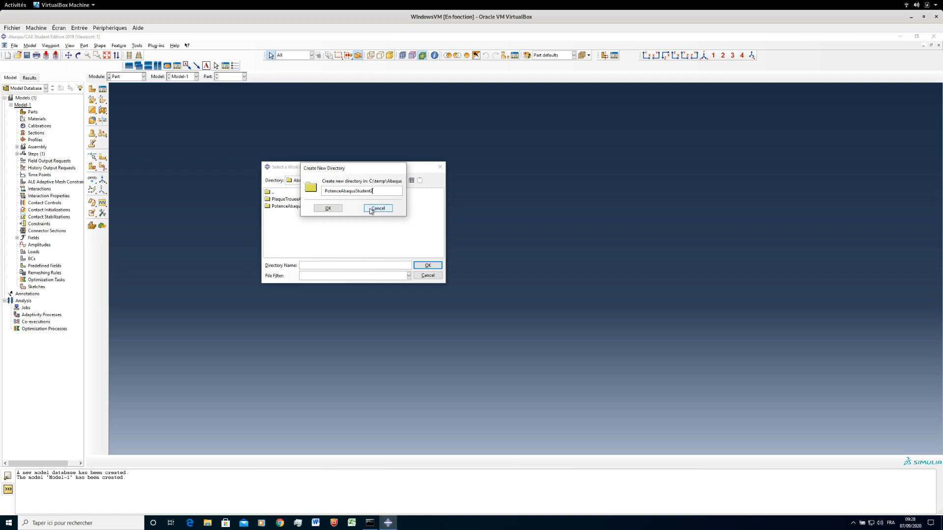
pyautogui.click(328, 208)
# - Set the PotenceAbaqusStudent2 folder as the work directory
pyautogui.click(299, 213)
pyautogui.click(428, 266)
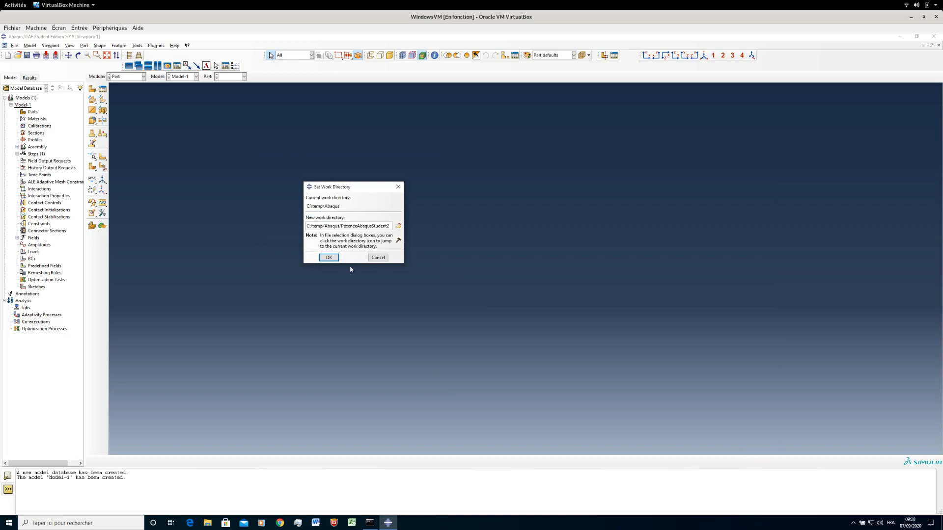
pyautogui.click(329, 257)
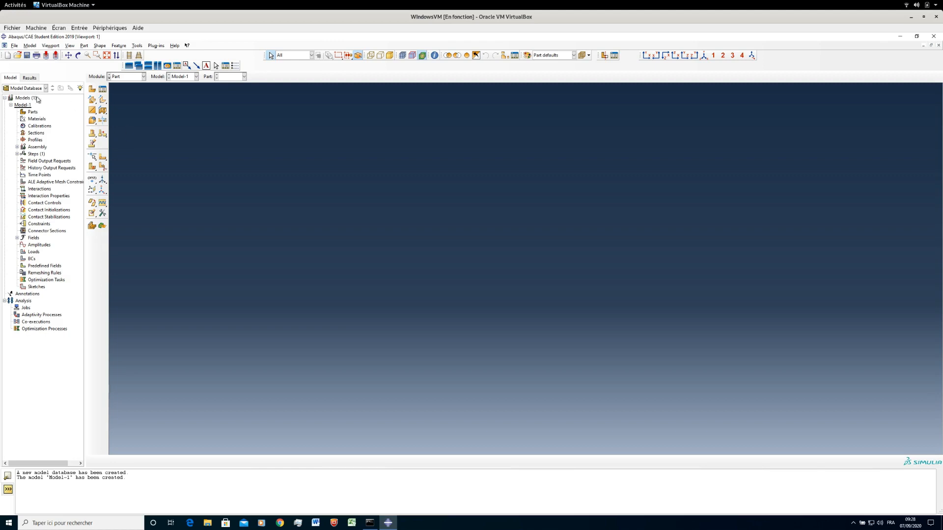
# - Create a 3D deformable solid extrusion part named Potence with a reduced approximate size
pyautogui.doubleClick(33, 113)
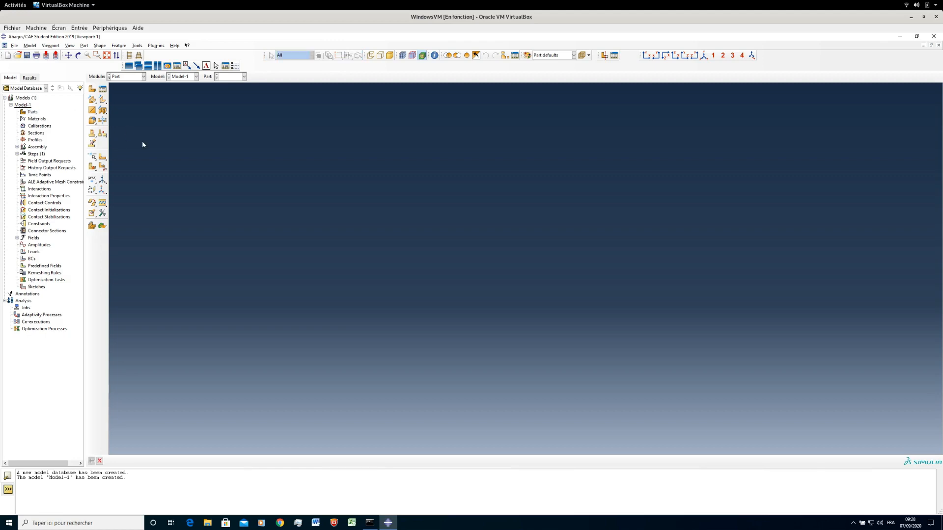
pyautogui.doubleClick(31, 113)
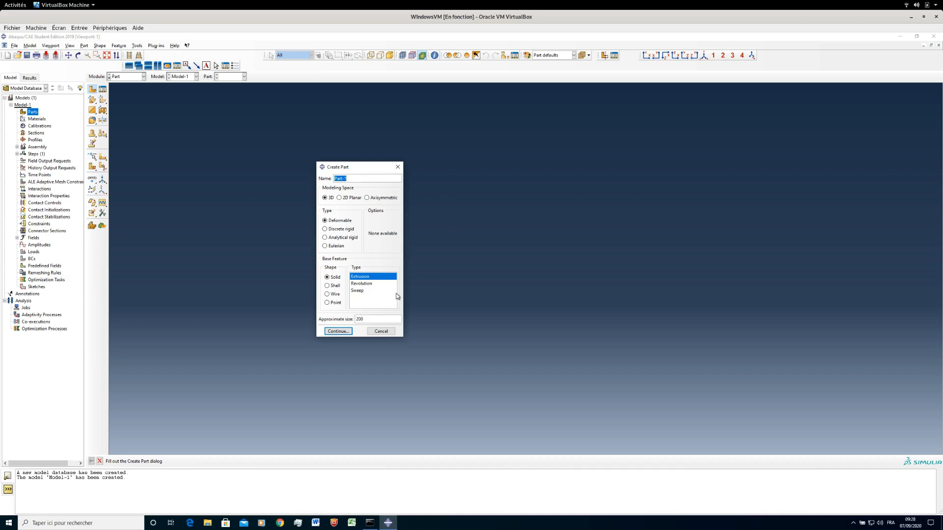
pyautogui.moveTo(350, 179); pyautogui.dragTo(294, 172)
pyautogui.write('Potence')
pyautogui.moveTo(372, 320); pyautogui.dragTo(313, 321)
pyautogui.write('1')
pyautogui.click(337, 332)
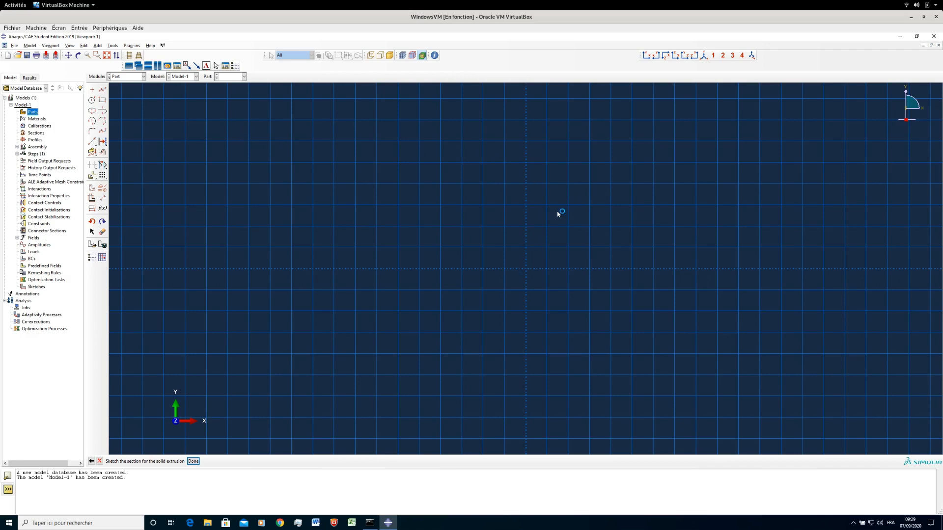
# - Sketch a closed gallows-shaped profile from the origin, with a vertical column and a horizontal top arm, each about 0.2 thick
pyautogui.click(102, 91)
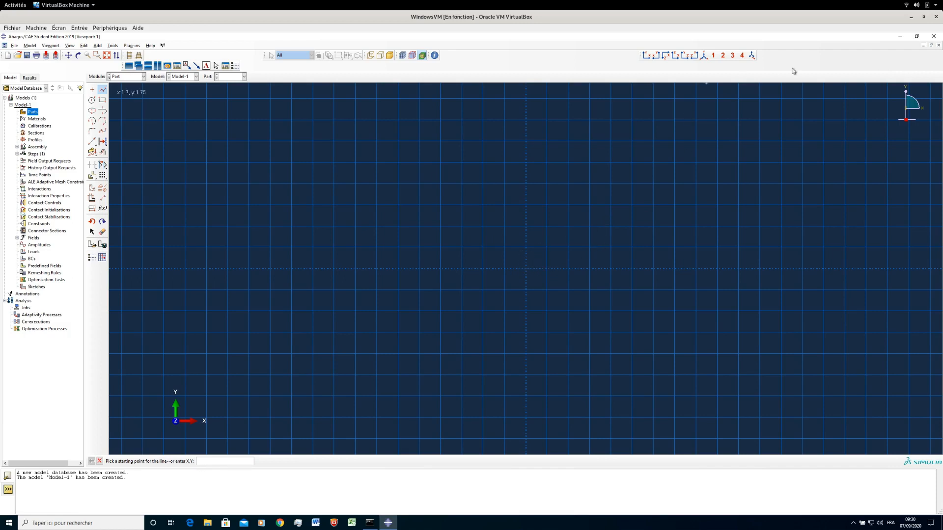
pyautogui.click(526, 269)
pyautogui.click(529, 100)
pyautogui.click(631, 99)
pyautogui.click(632, 120)
pyautogui.click(547, 122)
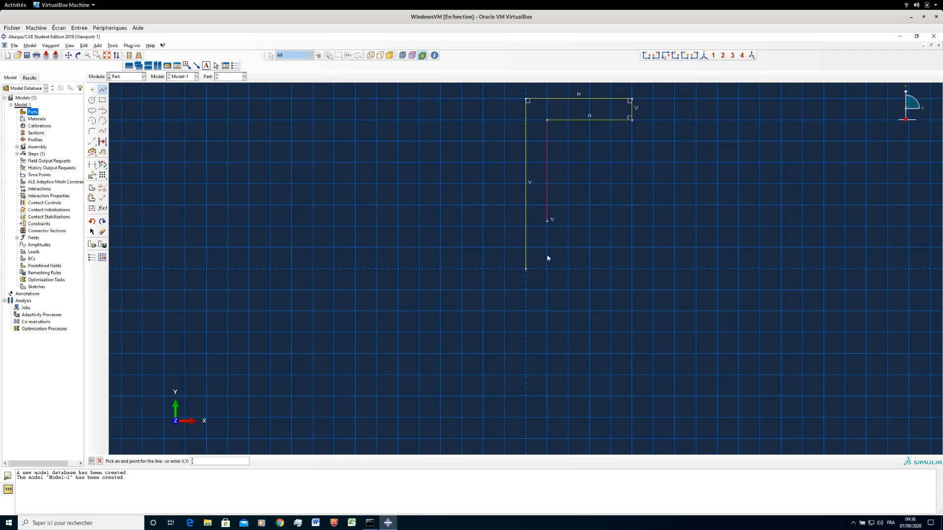
pyautogui.click(546, 269)
pyautogui.click(527, 269)
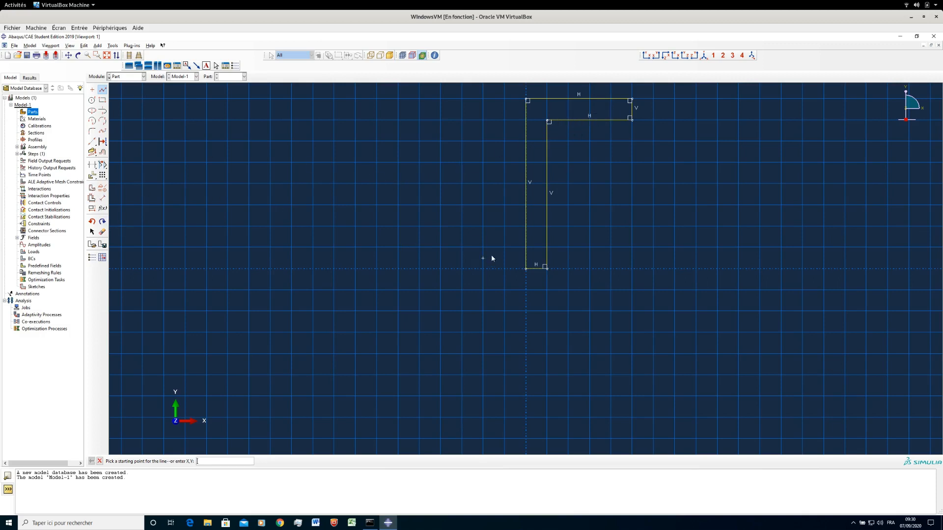
# - Apply a Fixed constraint to the profile's corner vertex at the origin
pyautogui.click(101, 190)
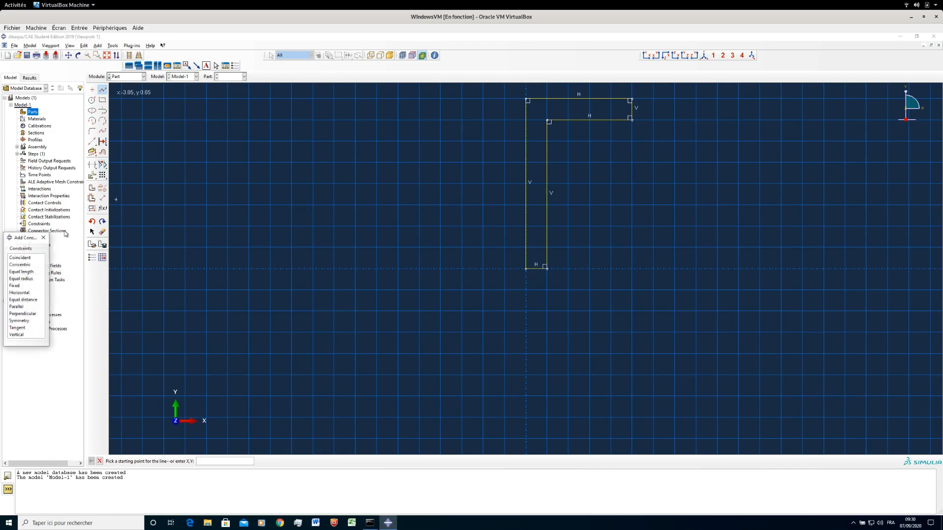
pyautogui.click(14, 286)
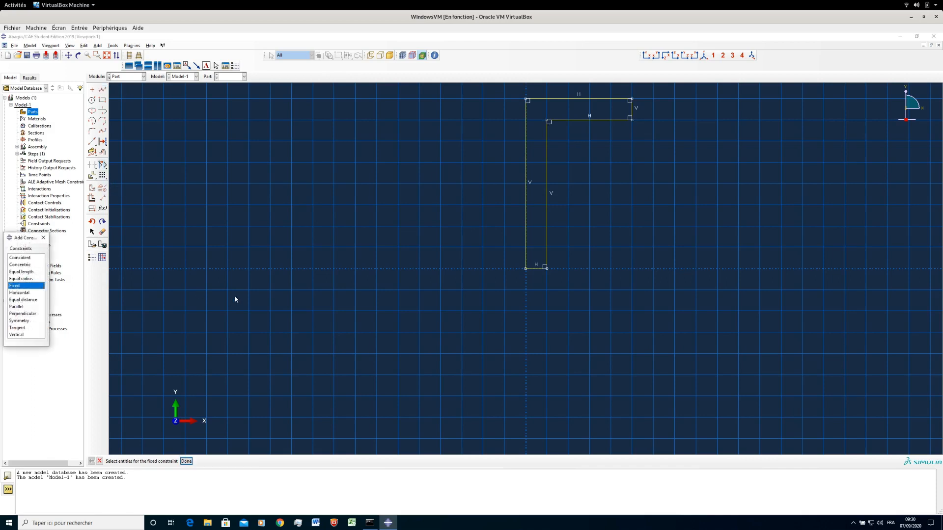
pyautogui.click(527, 269)
pyautogui.middleClick(499, 295)
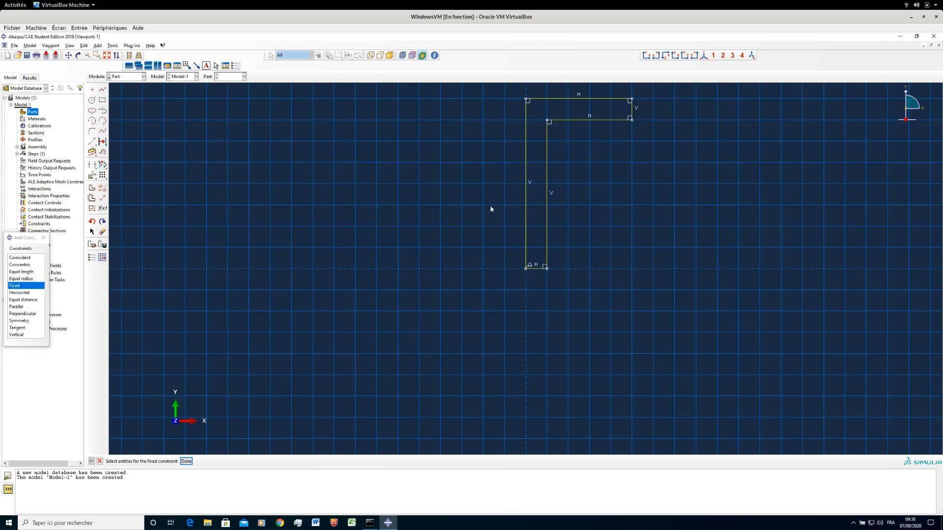
pyautogui.click(43, 238)
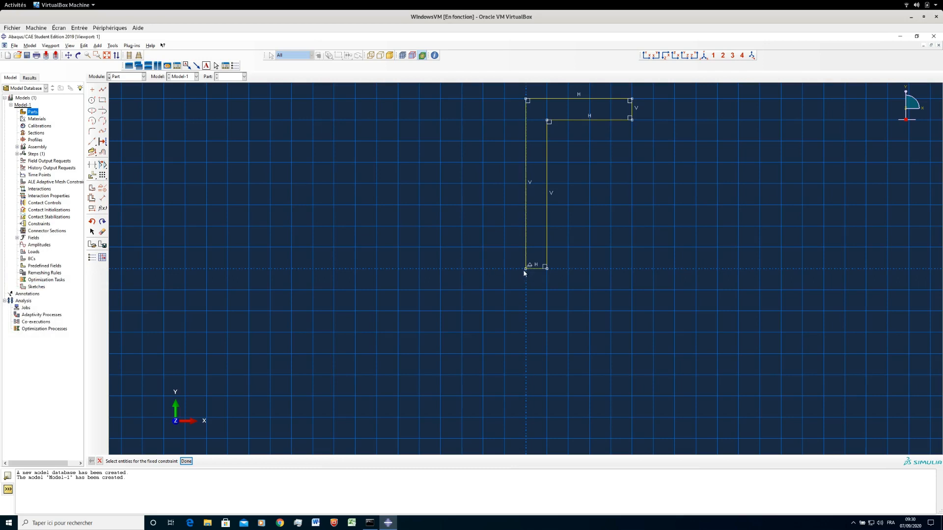
# - Dimension the column's base width and the arm's end thickness, setting both to 0.05
pyautogui.click(103, 198)
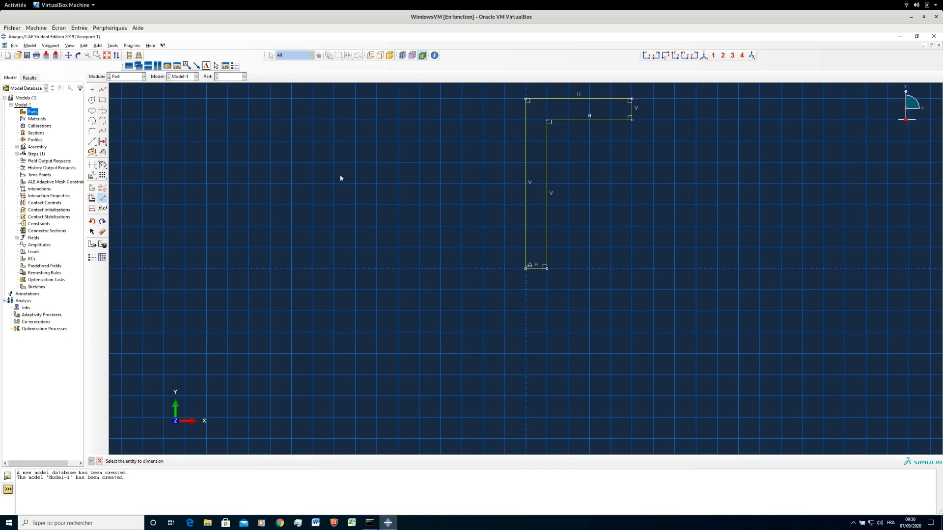
pyautogui.click(535, 267)
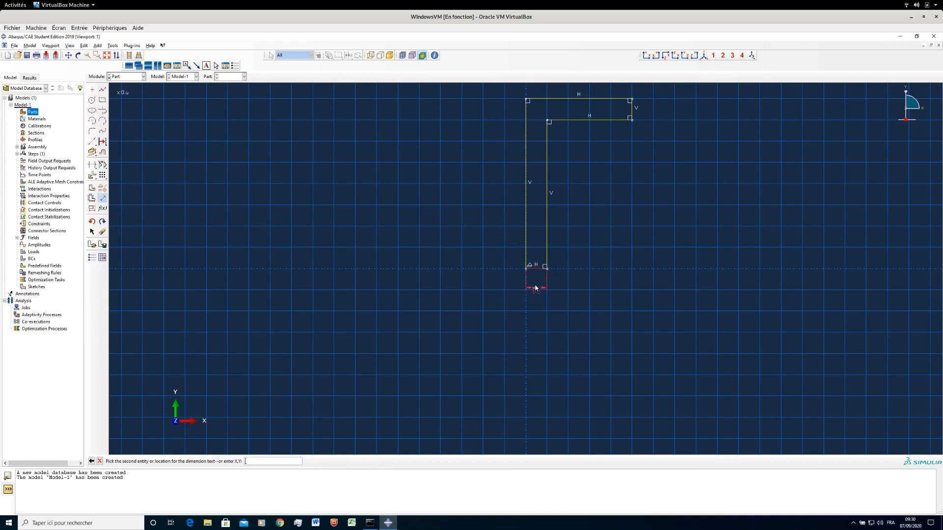
pyautogui.click(535, 281)
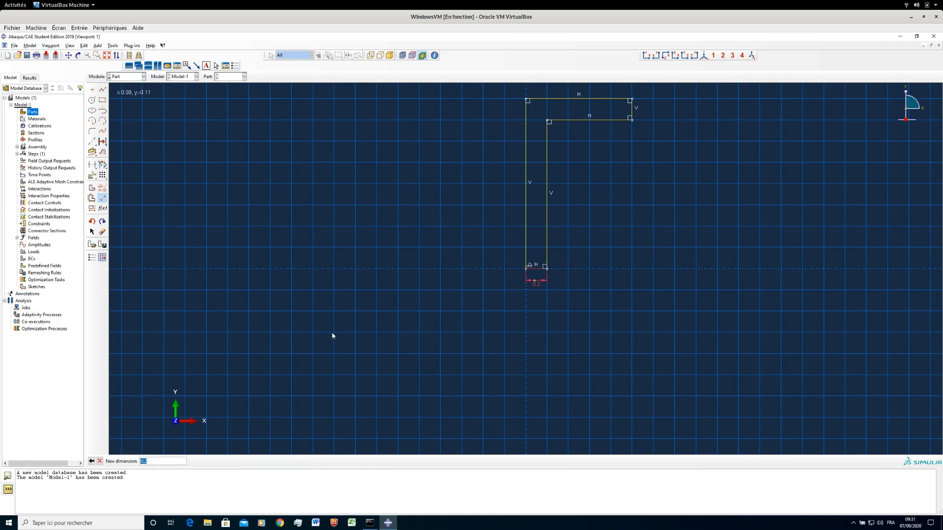
pyautogui.write('05')
pyautogui.press('Return')
pyautogui.click(632, 109)
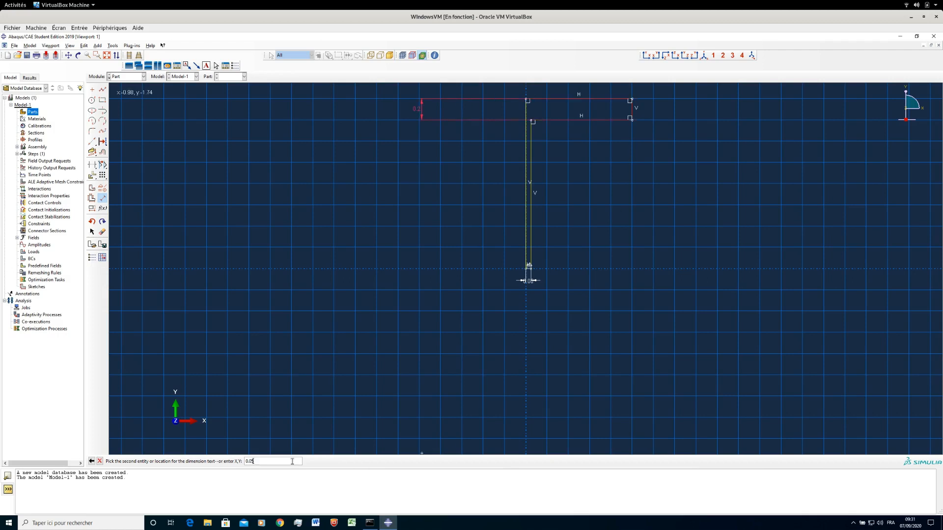
pyautogui.click(644, 157)
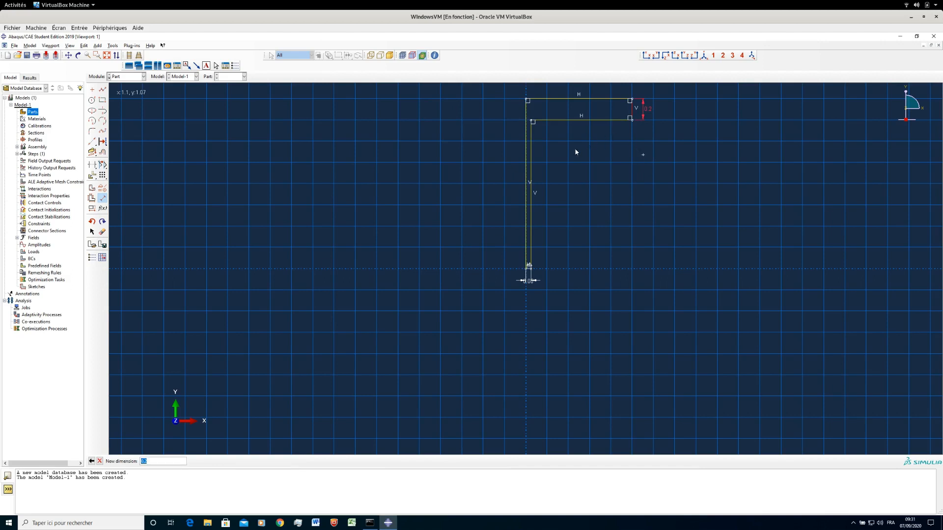
pyautogui.write('0.05')
pyautogui.press('Return')
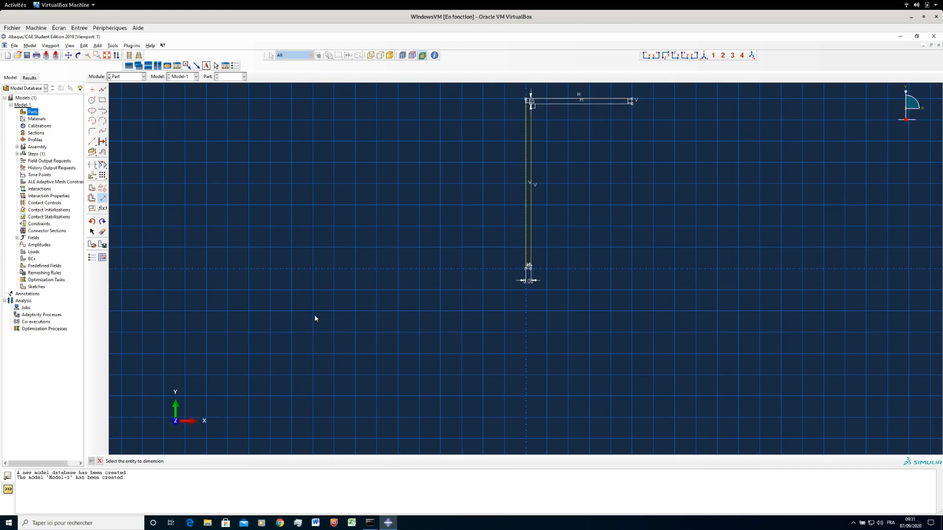
# - Dimension the column's outer edge to 3 and the arm's top edge to 1.5
pyautogui.click(526, 188)
pyautogui.click(509, 189)
pyautogui.write('3')
pyautogui.press('Return')
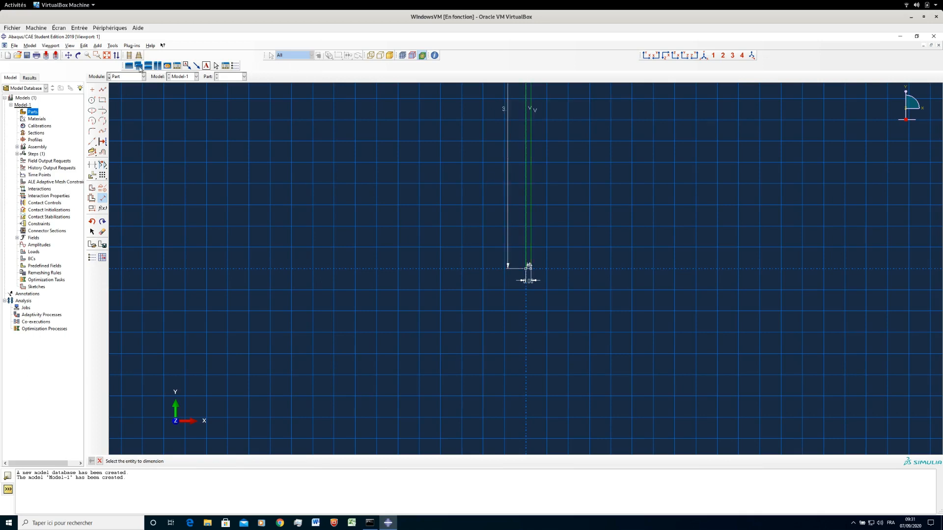
pyautogui.click(106, 55)
pyautogui.click(511, 102)
pyautogui.write('1.5')
pyautogui.press('Return')
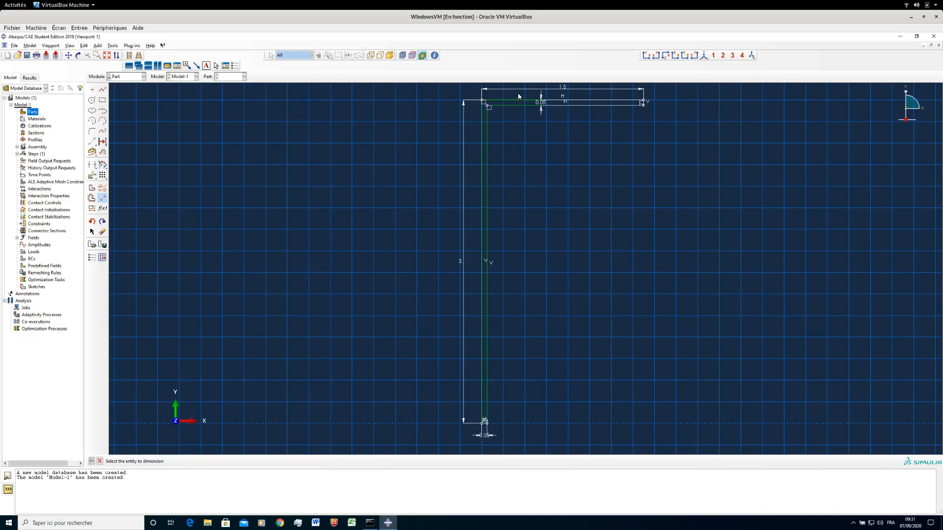
# - Move the arm's 0.05 thickness dimension to just beyond the arm's free end
pyautogui.click(107, 55)
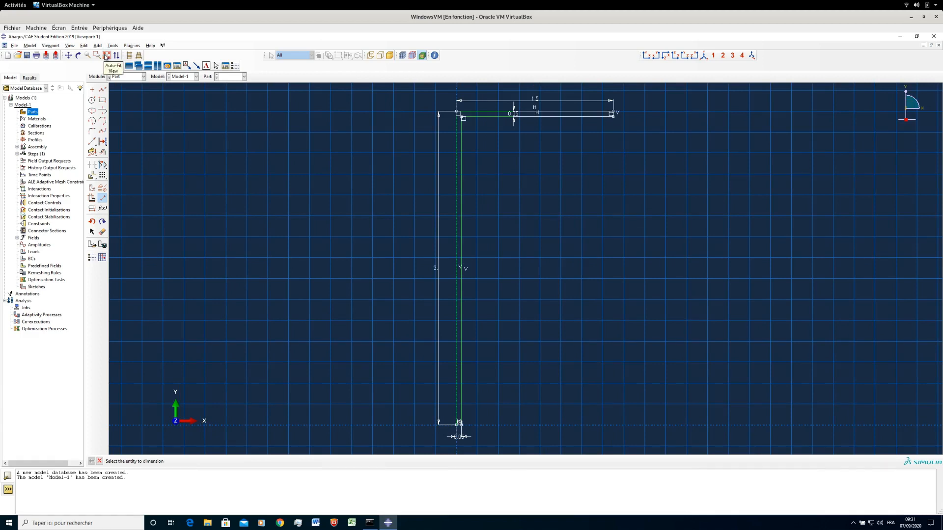
pyautogui.click(97, 55)
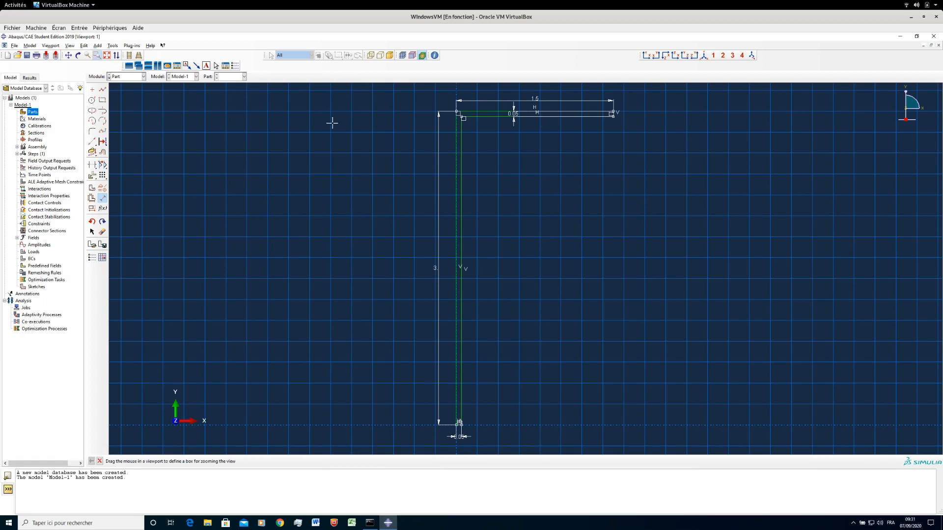
pyautogui.moveTo(393, 140); pyautogui.dragTo(654, 97)
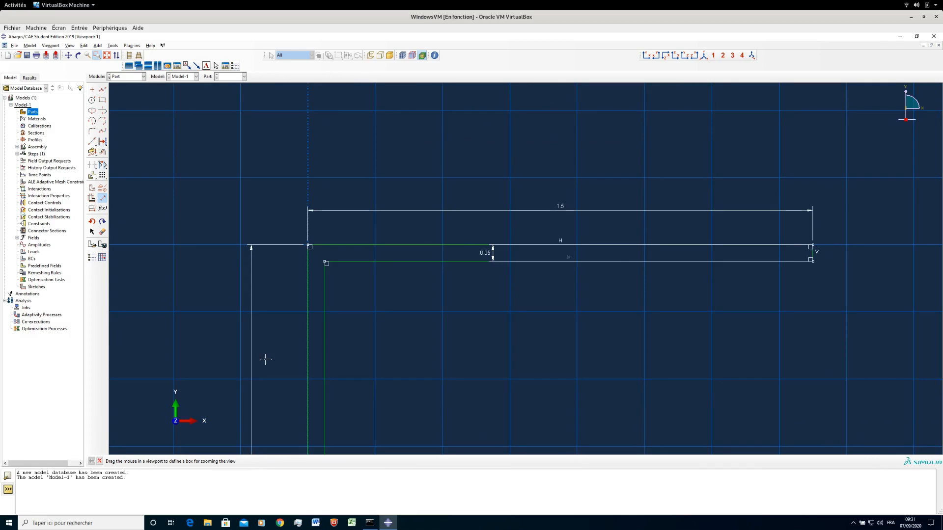
pyautogui.click(108, 56)
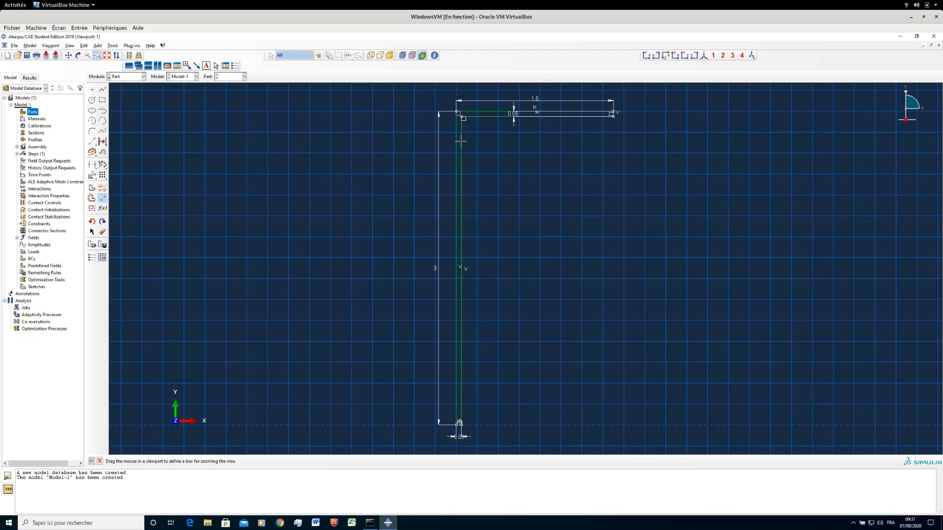
pyautogui.click(92, 231)
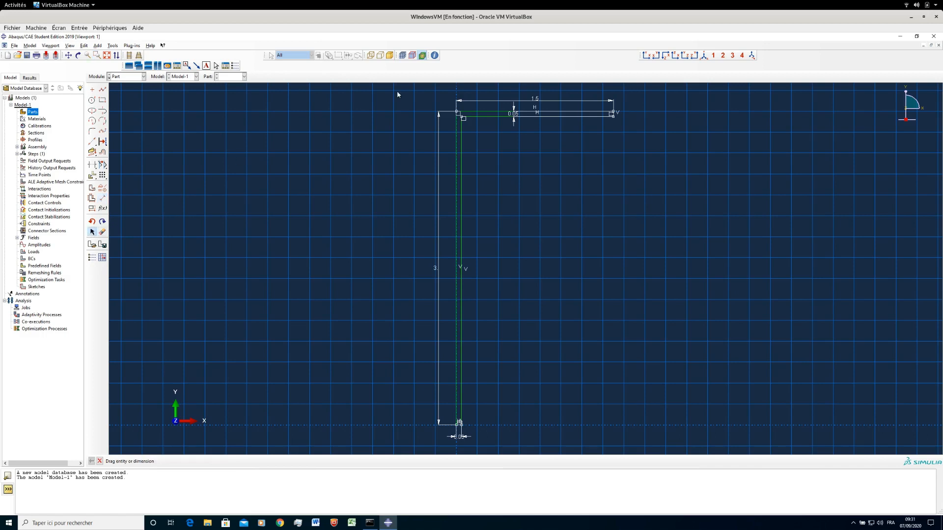
pyautogui.moveTo(512, 124); pyautogui.dragTo(633, 126)
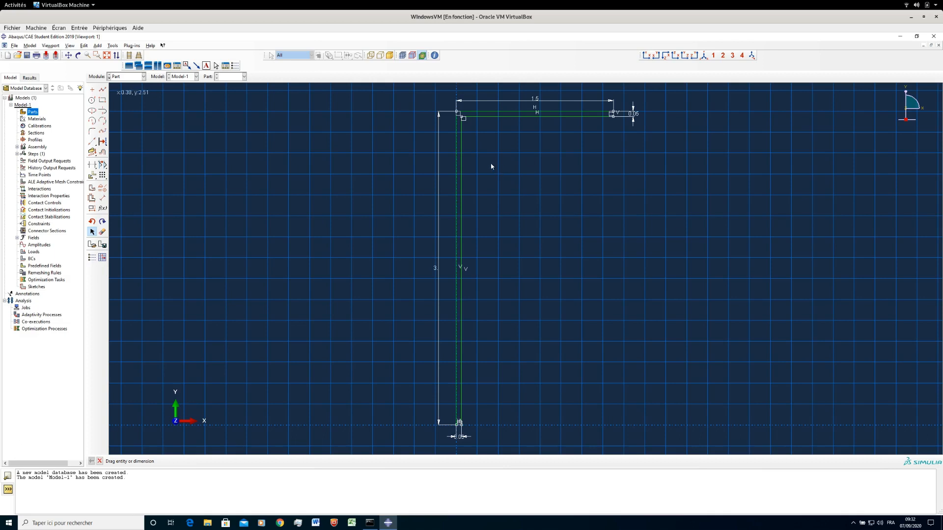
pyautogui.click(100, 461)
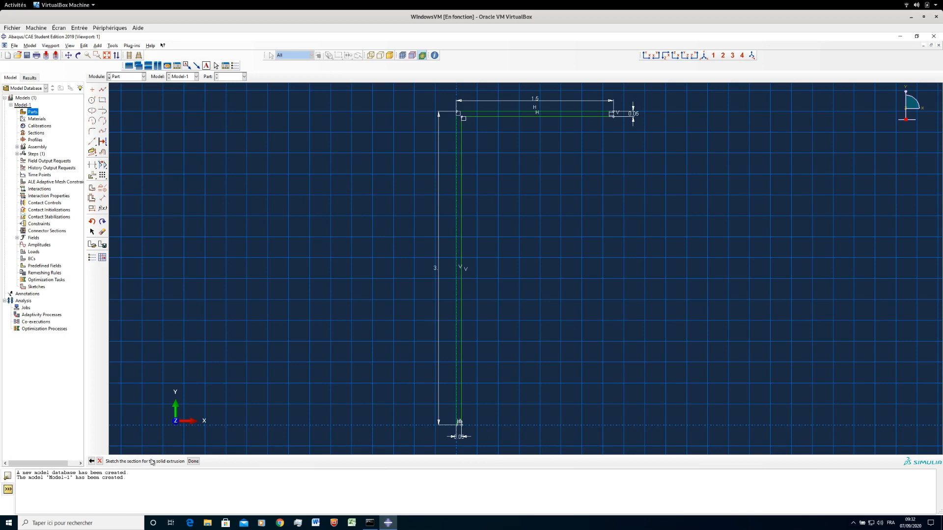
# - Finish the section sketch and extrude it to a depth of 0.1
pyautogui.click(194, 462)
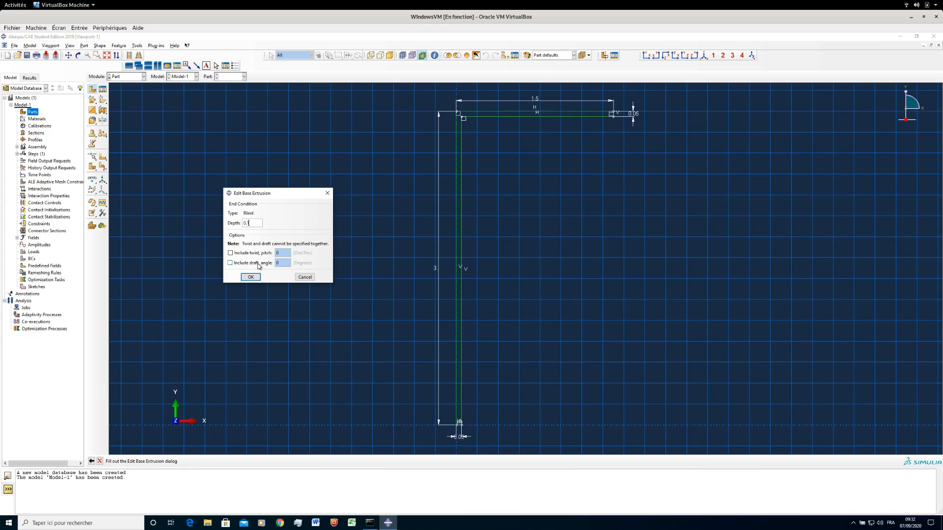
pyautogui.click(250, 277)
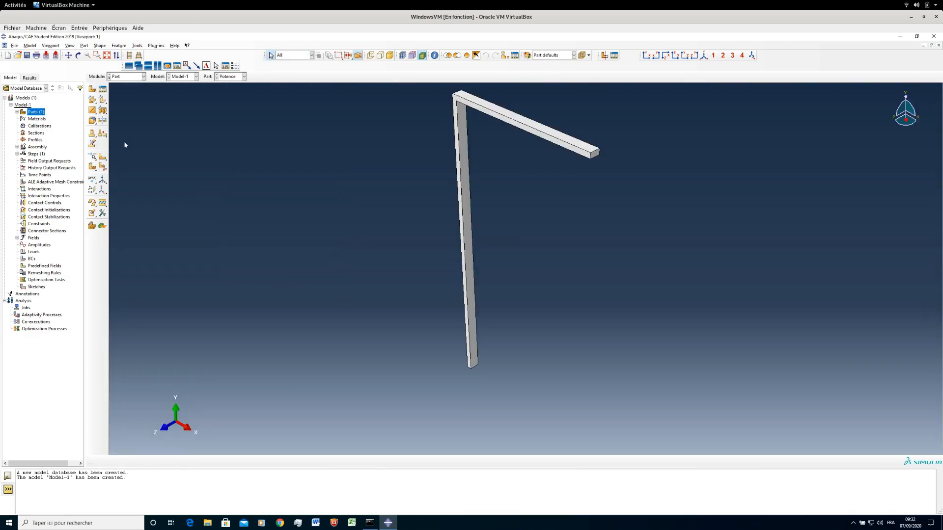
# - Set the extrusion depth of the Potence part's solid feature to 0.05 and regenerate it
pyautogui.click(17, 112)
pyautogui.click(23, 119)
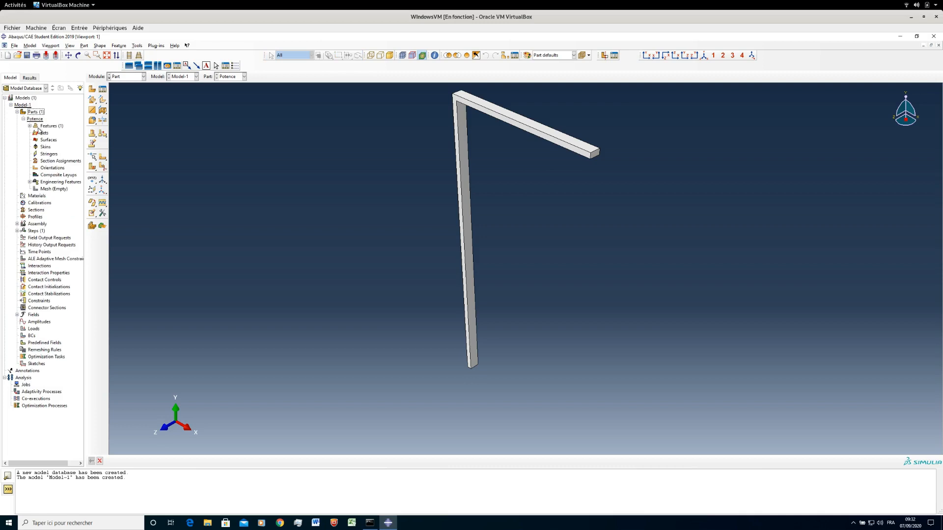
pyautogui.click(29, 125)
pyautogui.click(36, 133)
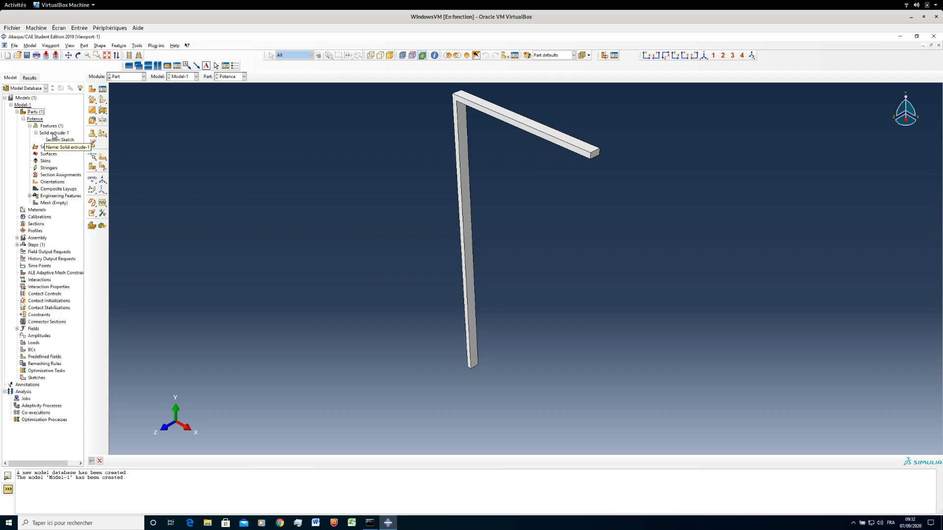
pyautogui.click(54, 133)
pyautogui.doubleClick(54, 133)
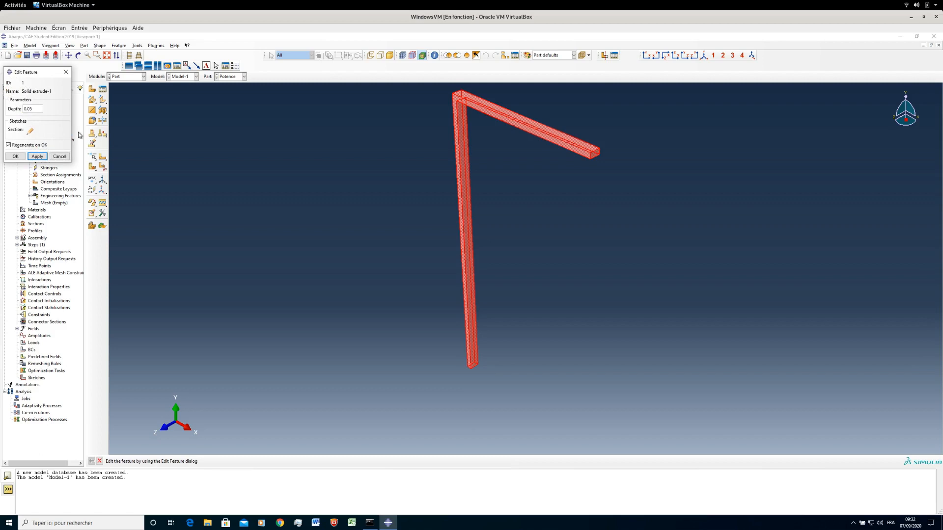
pyautogui.click(15, 156)
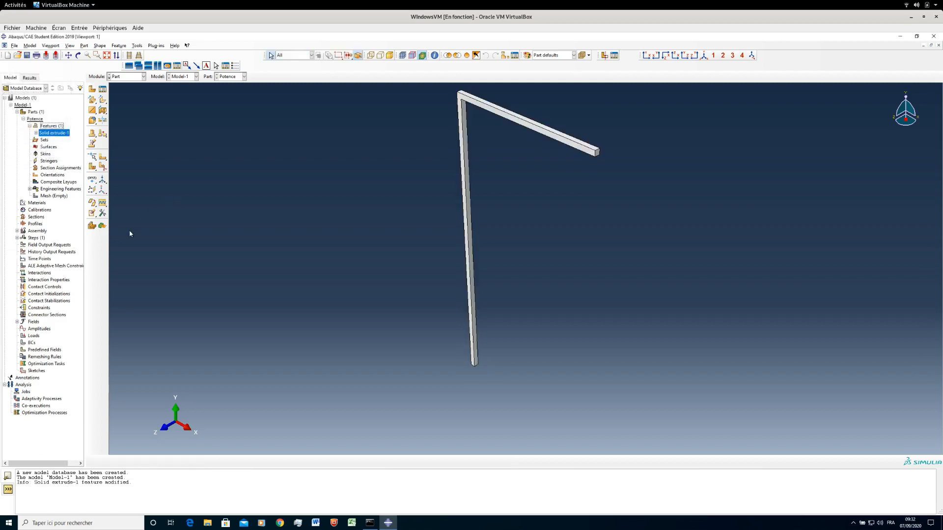
pyautogui.click(23, 119)
# - Create a material named Acier in the Property module and add isotropic elastic behaviour to it
pyautogui.click(123, 77)
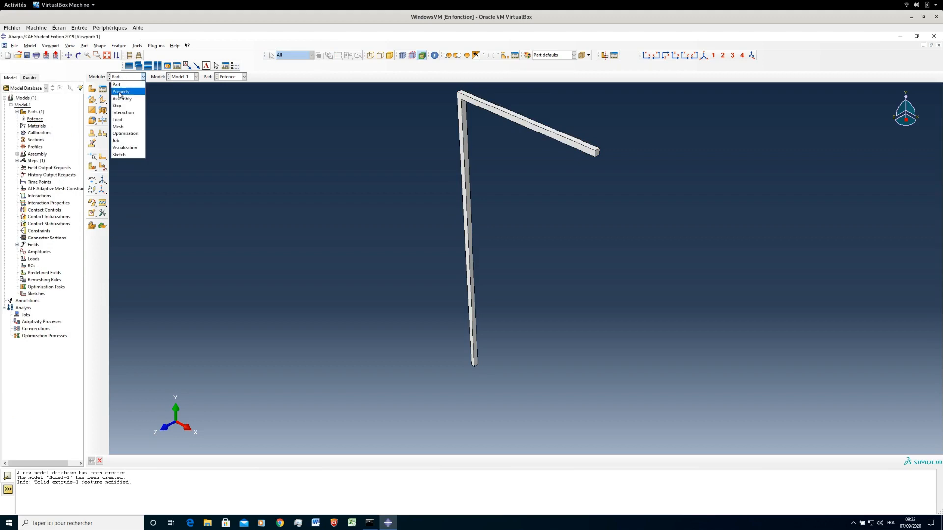
pyautogui.click(124, 91)
pyautogui.click(92, 89)
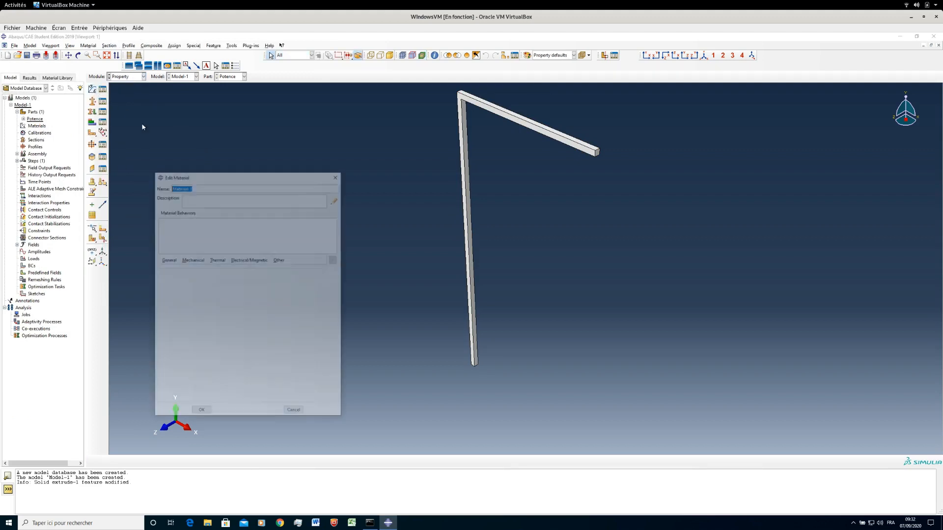
pyautogui.write('AC')
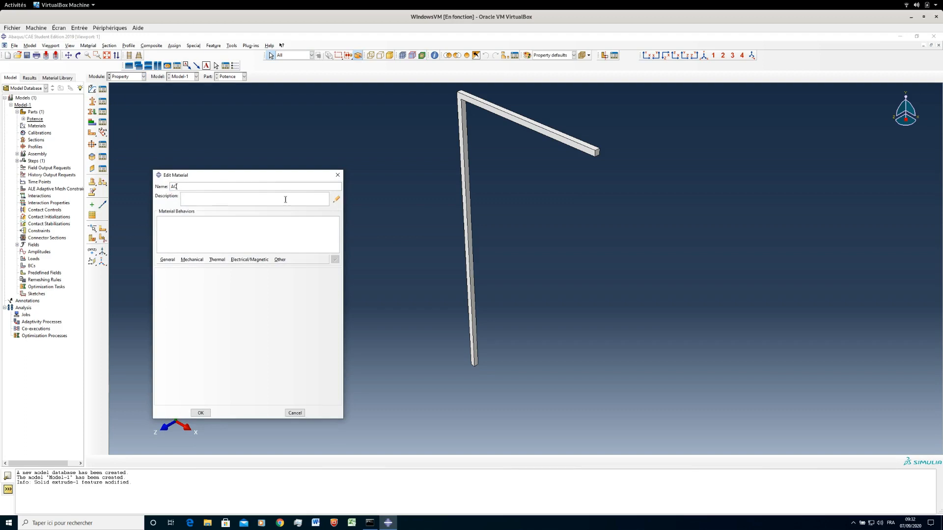
pyautogui.write('iercier')
pyautogui.click(192, 260)
pyautogui.moveTo(200, 267)
pyautogui.click(305, 269)
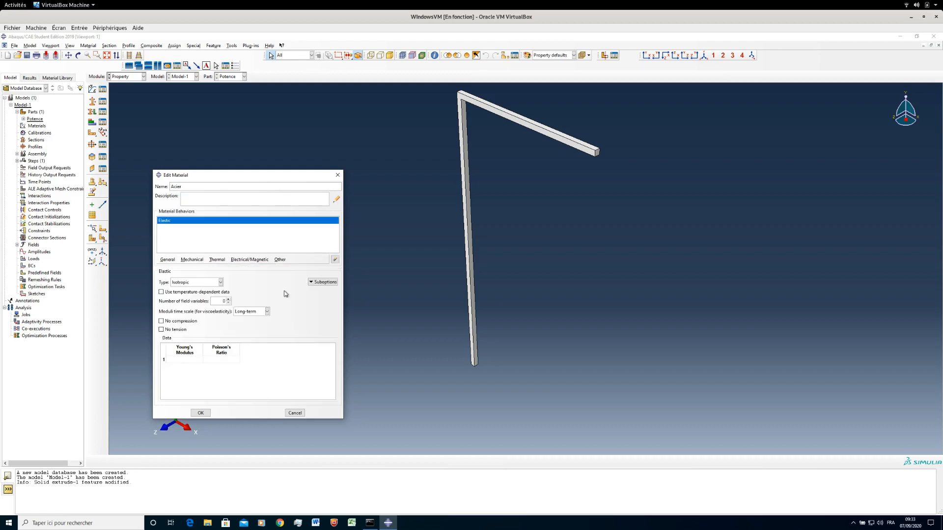
# - Fill in the elastic Young's modulus and Poisson's ratio for Acier and save the material
pyautogui.click(185, 360)
pyautogui.press('Tab')
pyautogui.click(201, 413)
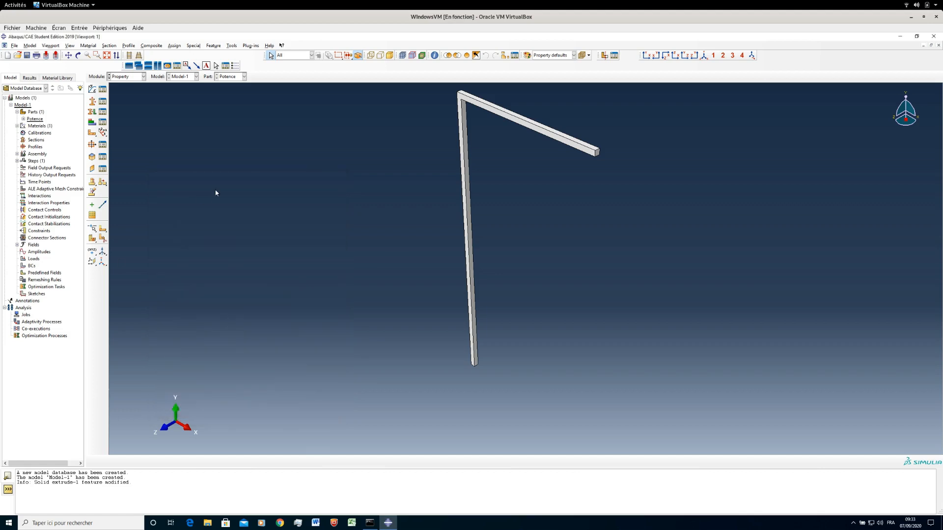
# - Create a solid, homogeneous section named Section-Acier that uses the Acier material
pyautogui.click(92, 101)
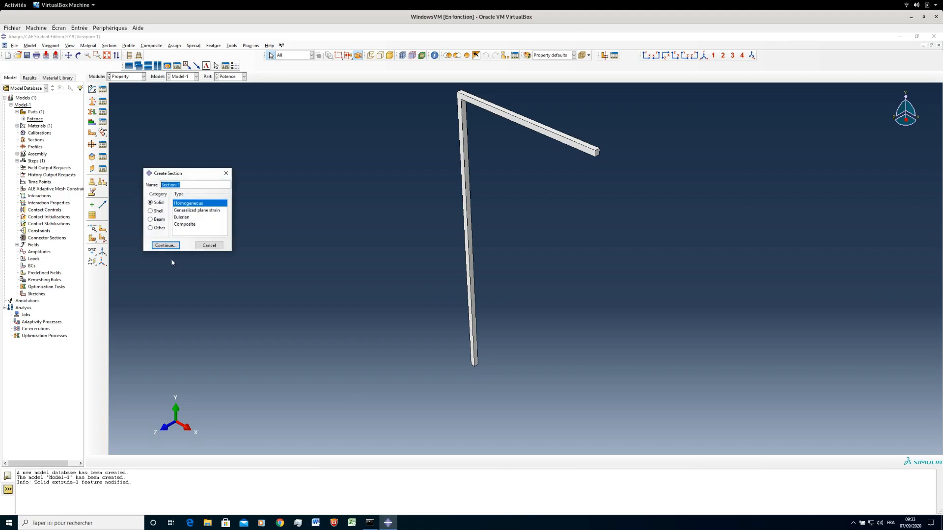
pyautogui.click(191, 185)
pyautogui.write('Acier')
pyautogui.click(165, 246)
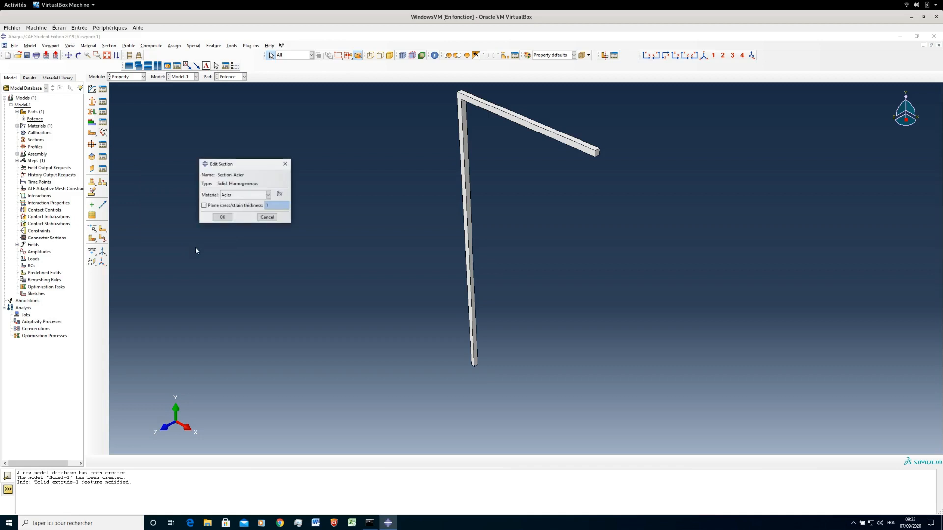
pyautogui.click(222, 218)
# - Assign Section-Acier to the whole Potence part, creating the region set Set-1
pyautogui.click(92, 111)
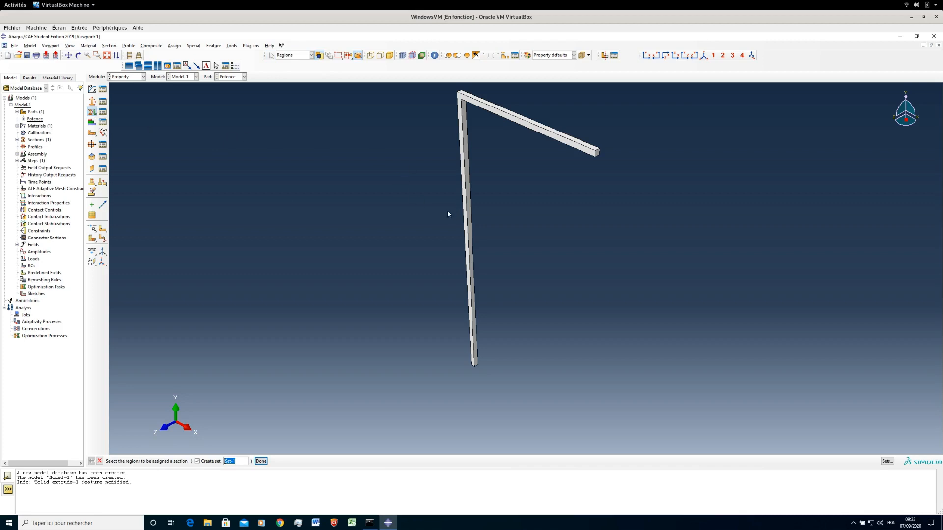
pyautogui.click(464, 201)
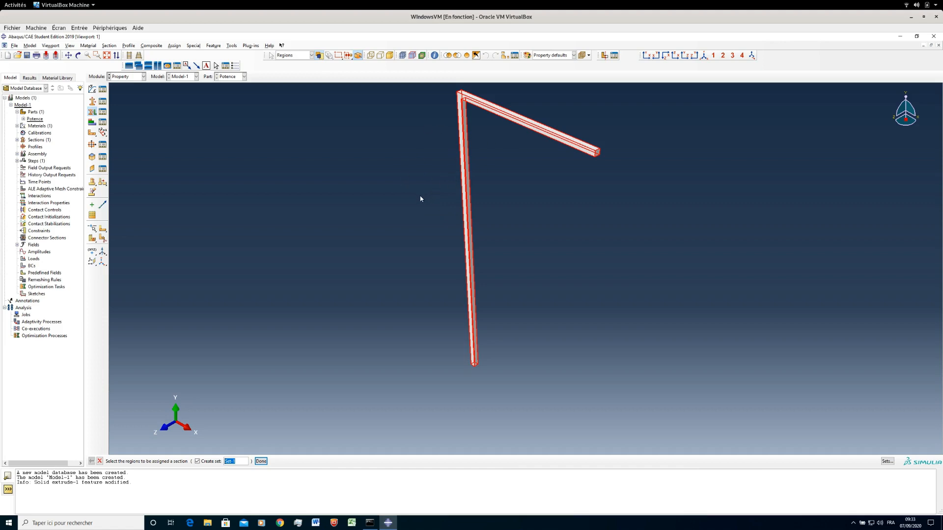
pyautogui.middleClick(407, 189)
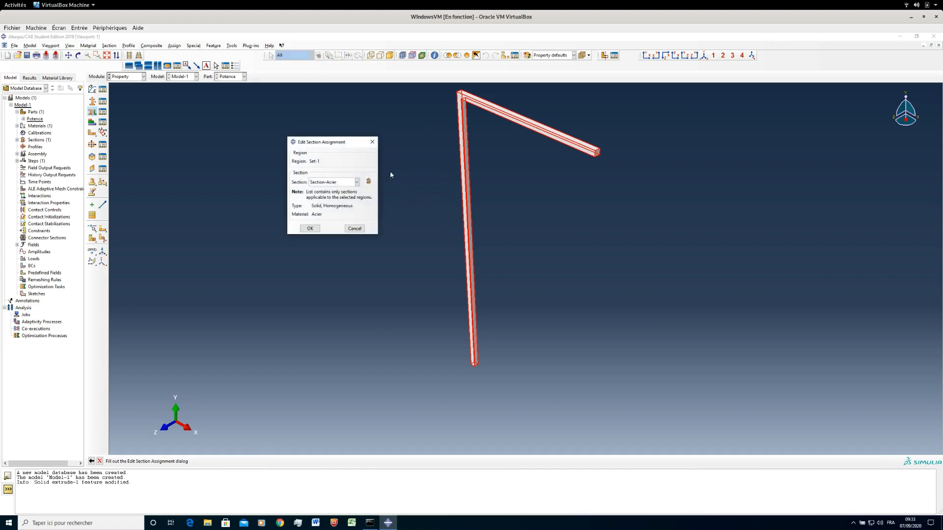
pyautogui.click(317, 183)
pyautogui.click(328, 189)
pyautogui.click(310, 228)
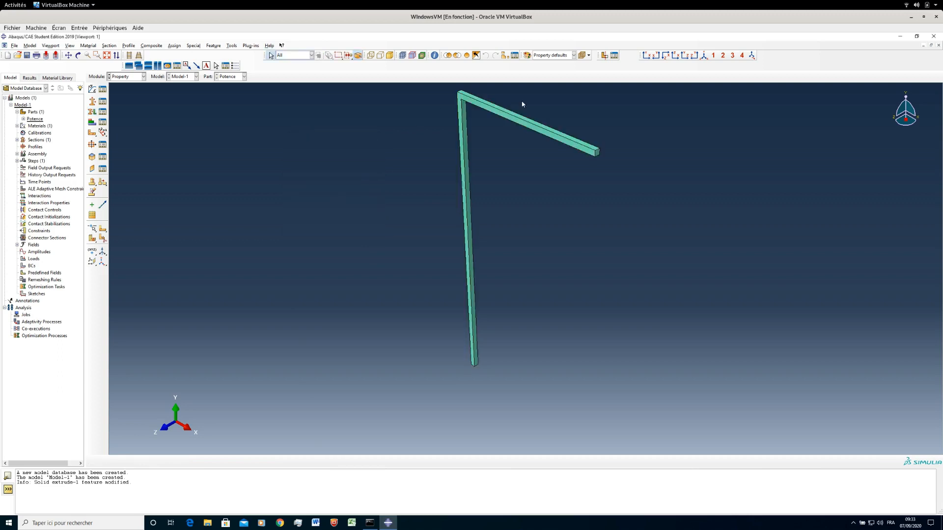
# - Add a dependent instance of the Potence part to the assembly
pyautogui.click(129, 77)
pyautogui.click(115, 100)
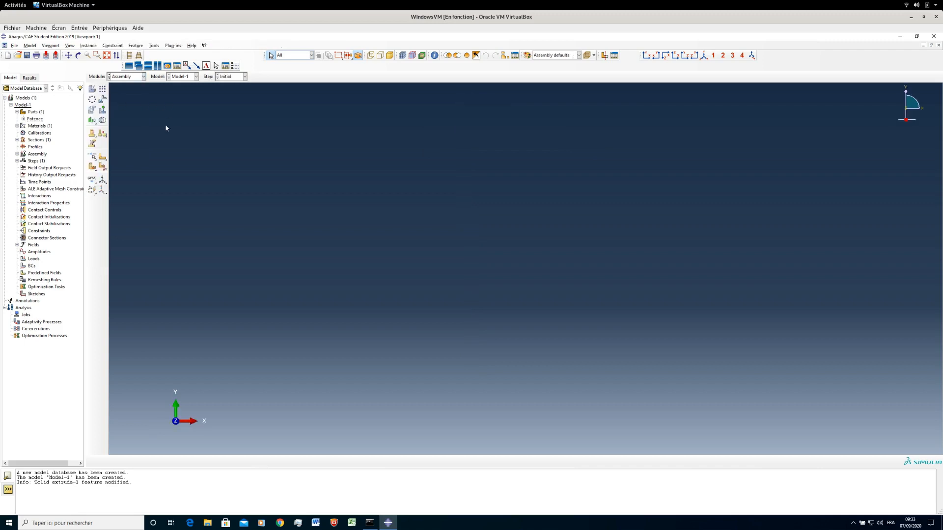
pyautogui.click(92, 89)
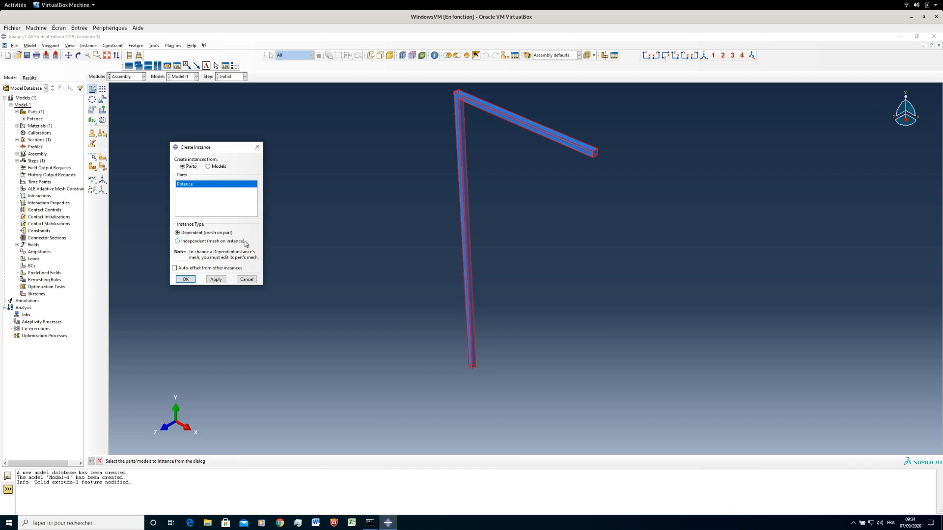
pyautogui.click(187, 279)
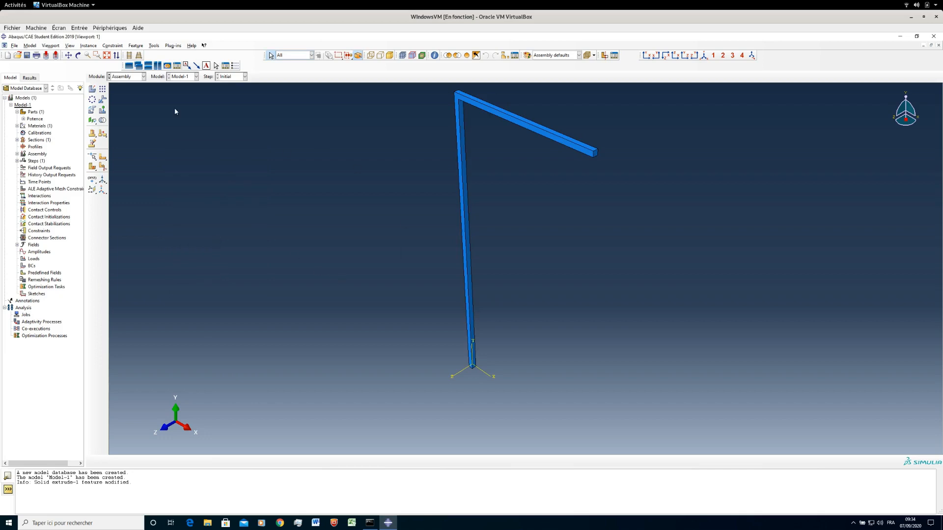
# - Create a Static, General step named ChargementStatique after the Initial step, keeping the default time period of 1 and Nlgeom off
pyautogui.click(143, 76)
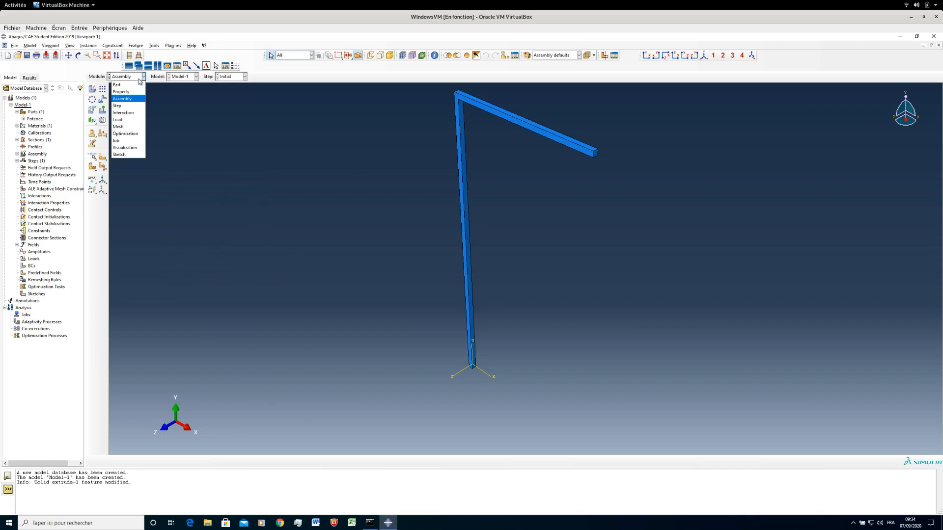
pyautogui.click(135, 106)
pyautogui.click(103, 89)
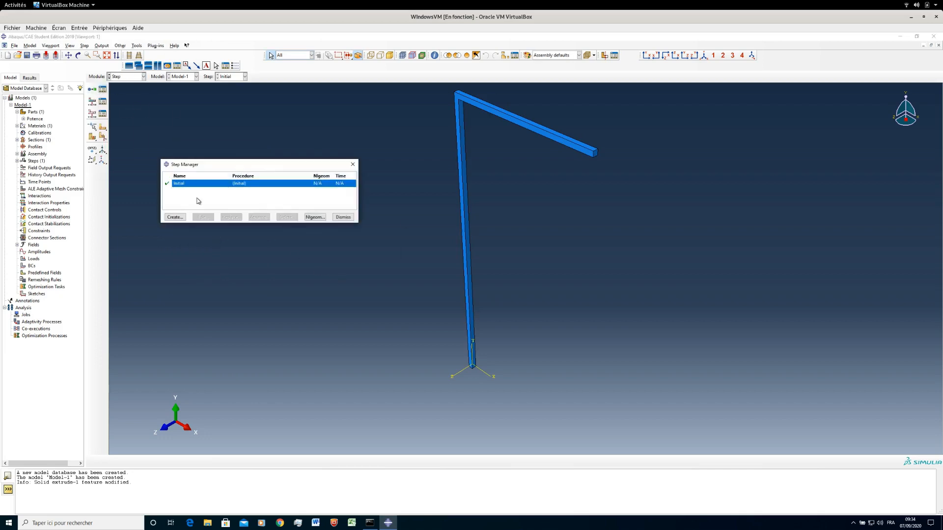
pyautogui.click(175, 217)
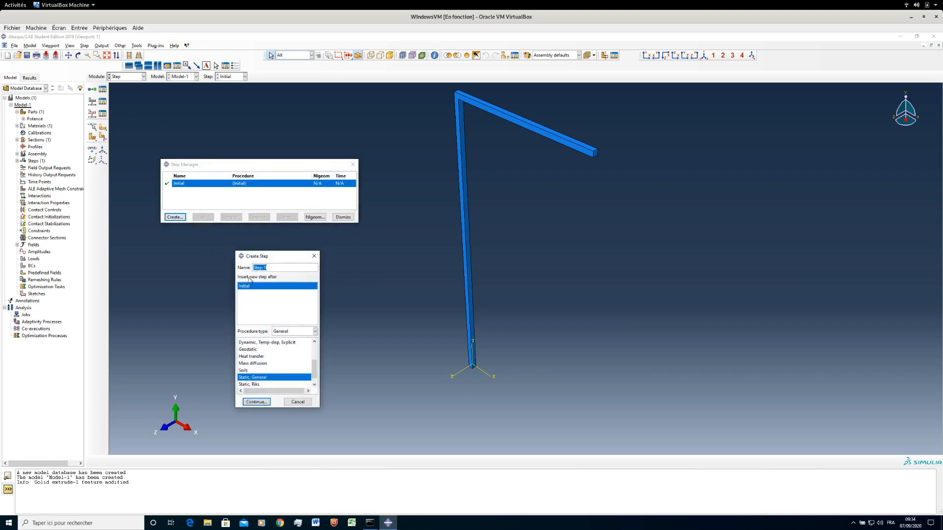
pyautogui.write('Chargement statiq')
pyautogui.click(253, 402)
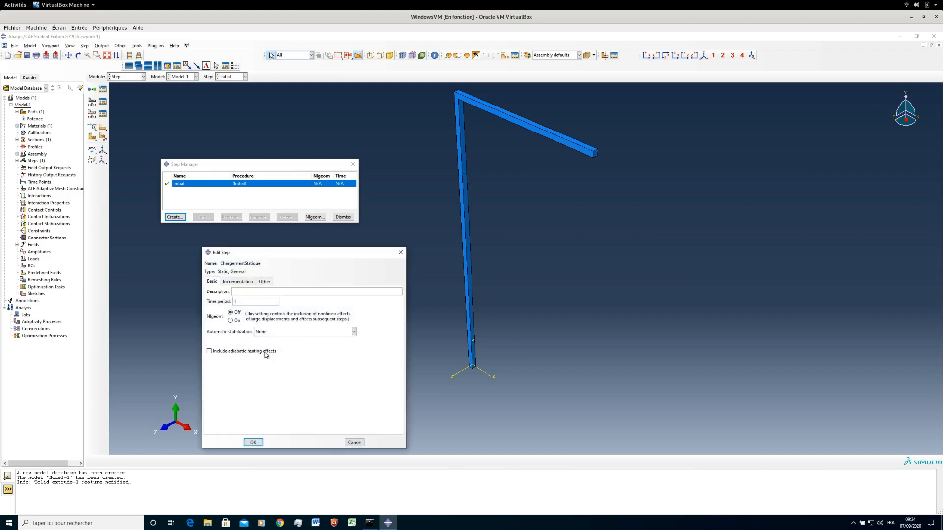
pyautogui.click(254, 444)
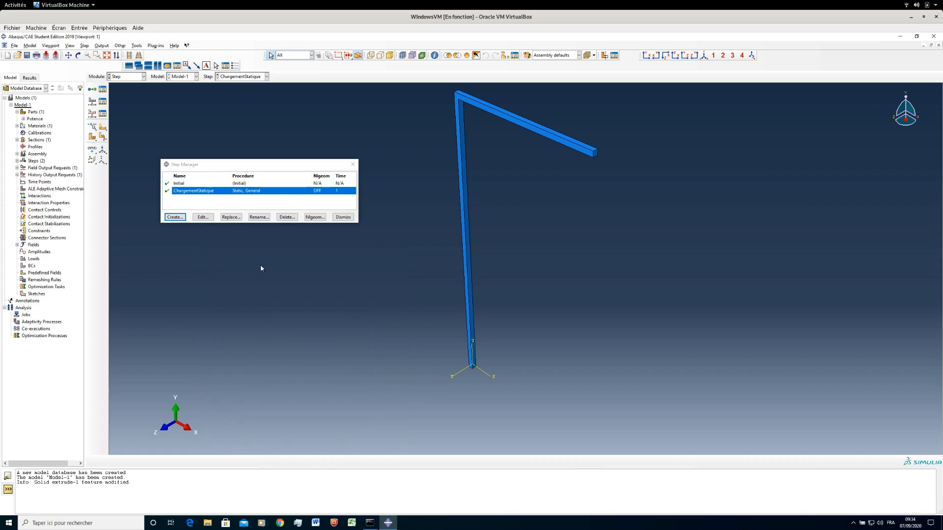
pyautogui.click(342, 217)
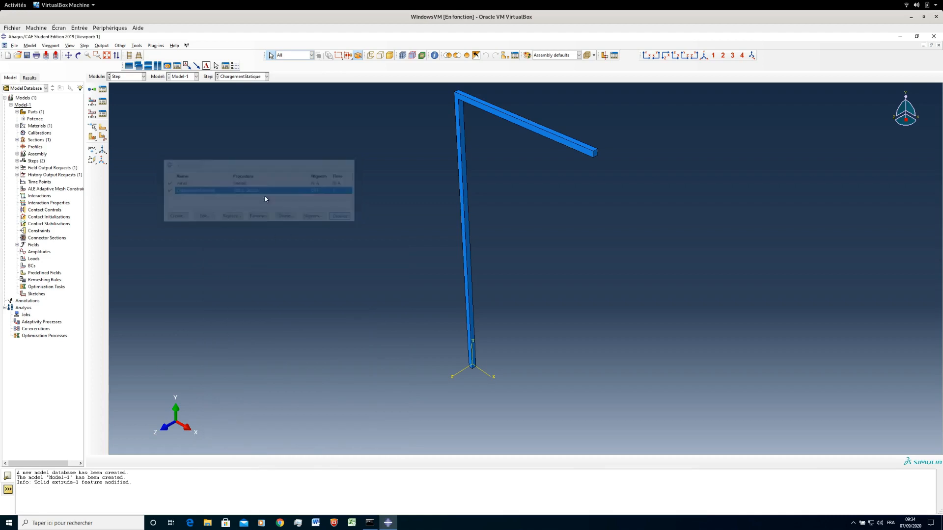
# - Start a mechanical Symmetry/Antisymmetry/Encastre boundary condition named Encastrement in the ChargementStatique step
pyautogui.click(134, 76)
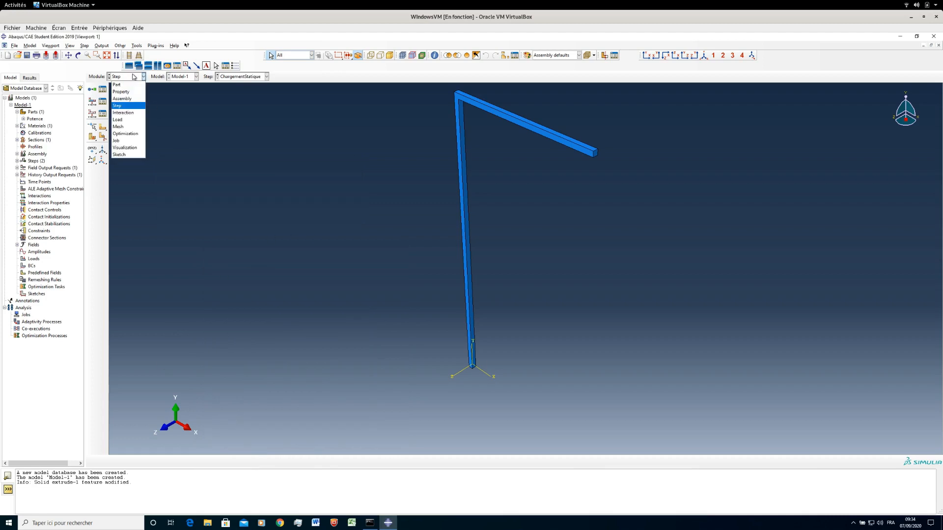
pyautogui.click(118, 119)
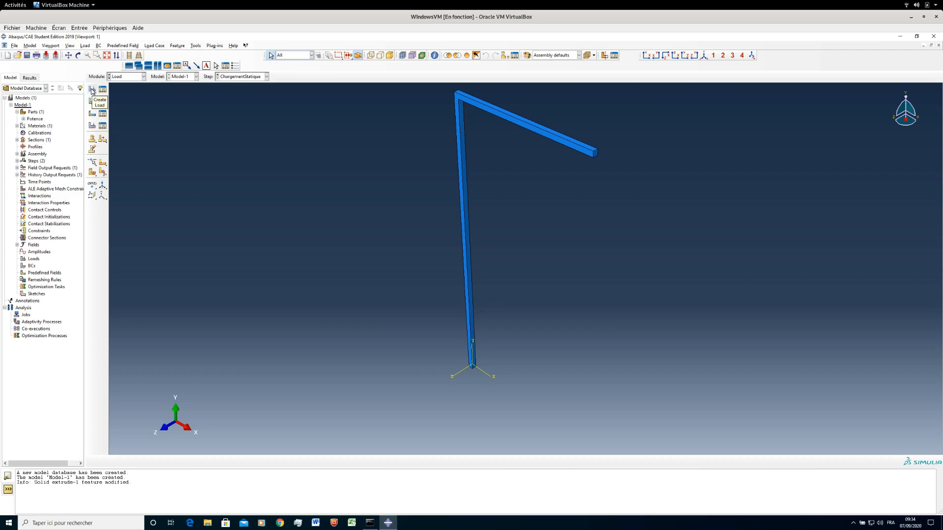
pyautogui.click(92, 103)
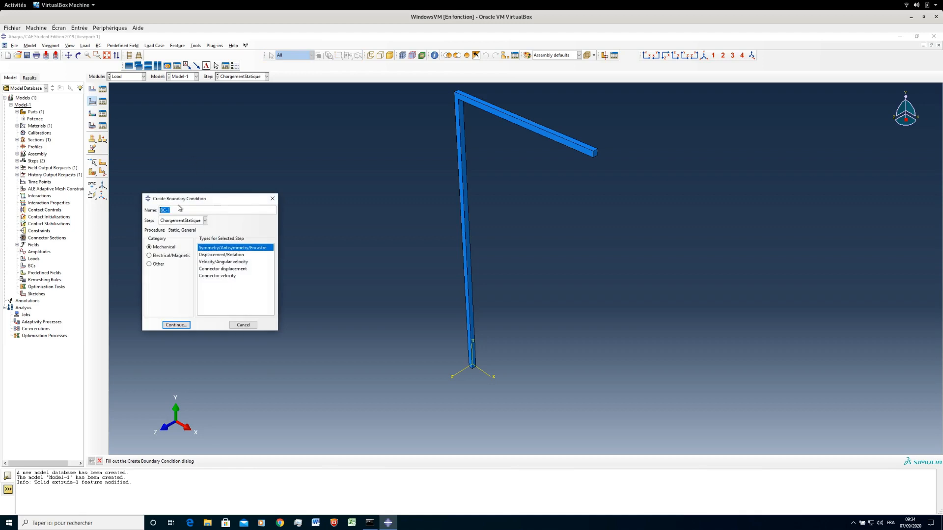
pyautogui.write('Encastre')
pyautogui.press('BackSpace')
pyautogui.press('BackSpace')
pyautogui.click(167, 326)
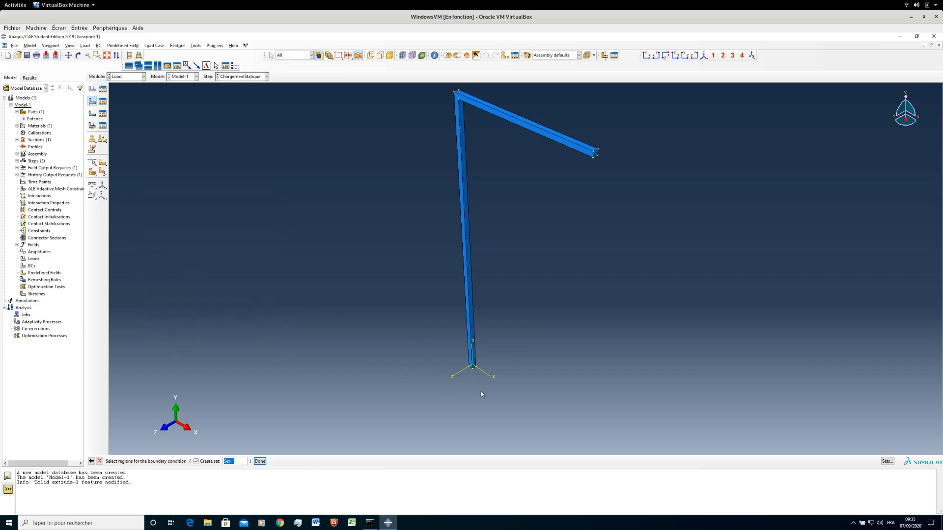
# - Apply the boundary condition to the column's base face as ENCASTRE, fixing all displacements and rotations
pyautogui.moveTo(469, 392)
pyautogui.keyDown('ctrl'); pyautogui.keyDown('alt'); pyautogui.mouseDown()
pyautogui.moveTo(484, 334)
pyautogui.moveTo(522, 261)
pyautogui.moveTo(536, 180)
pyautogui.mouseUp(); pyautogui.keyUp('alt'); pyautogui.keyUp('ctrl')
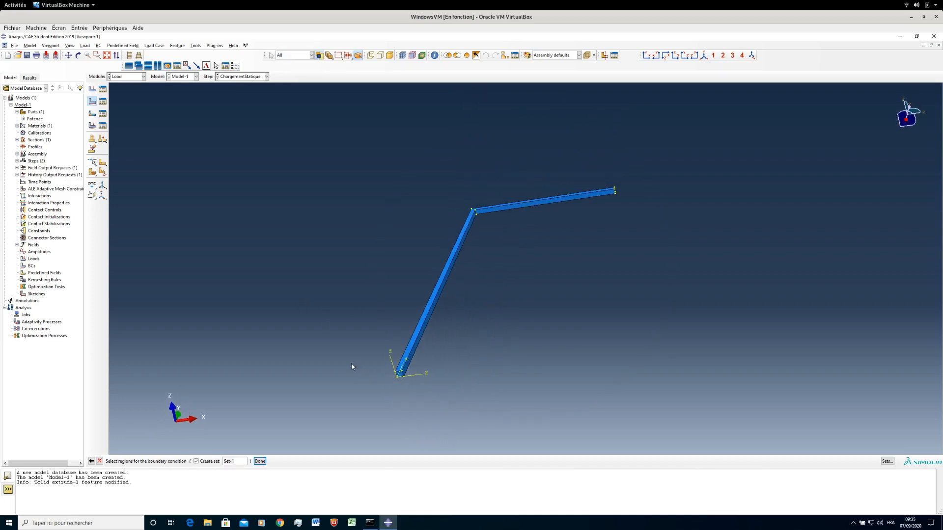
pyautogui.click(402, 376)
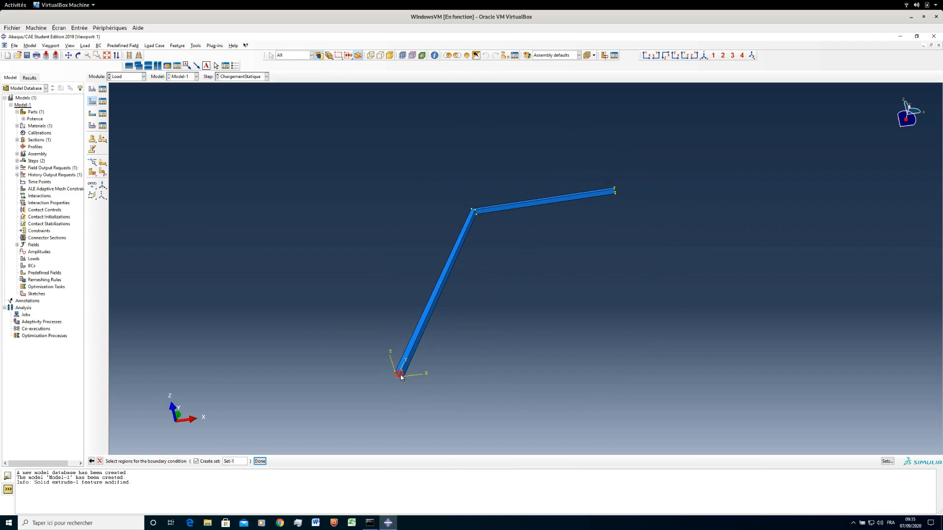
pyautogui.middleClick(325, 367)
pyautogui.click(223, 324)
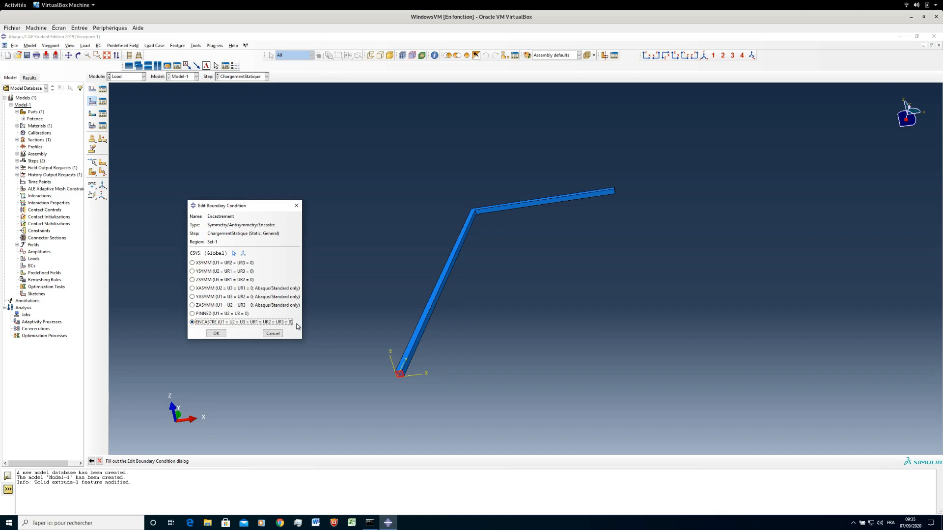
pyautogui.click(217, 333)
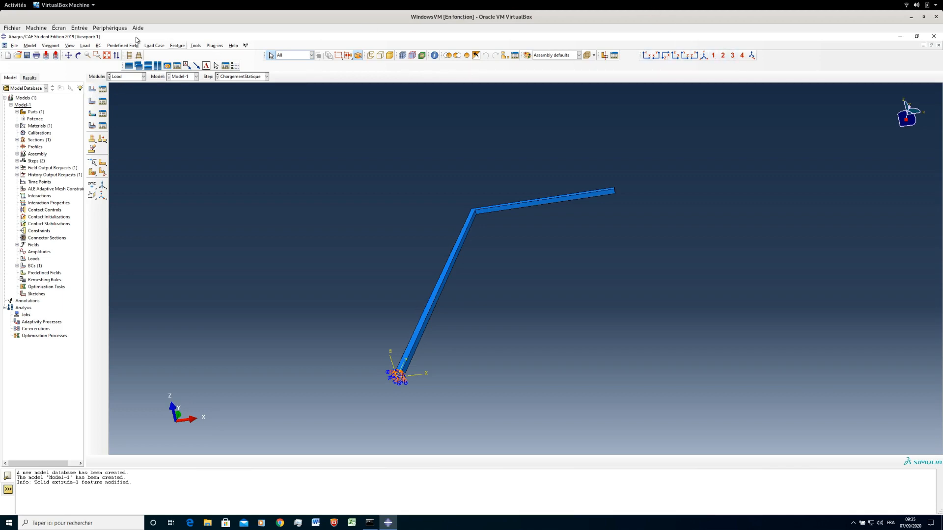
# - Toggle the display of the Views toolbar
pyautogui.click(71, 47)
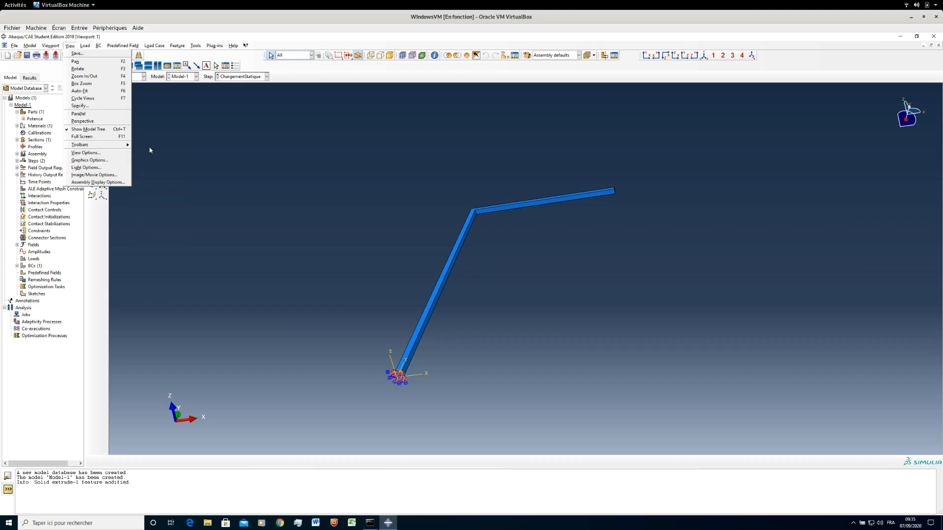
pyautogui.moveTo(121, 146)
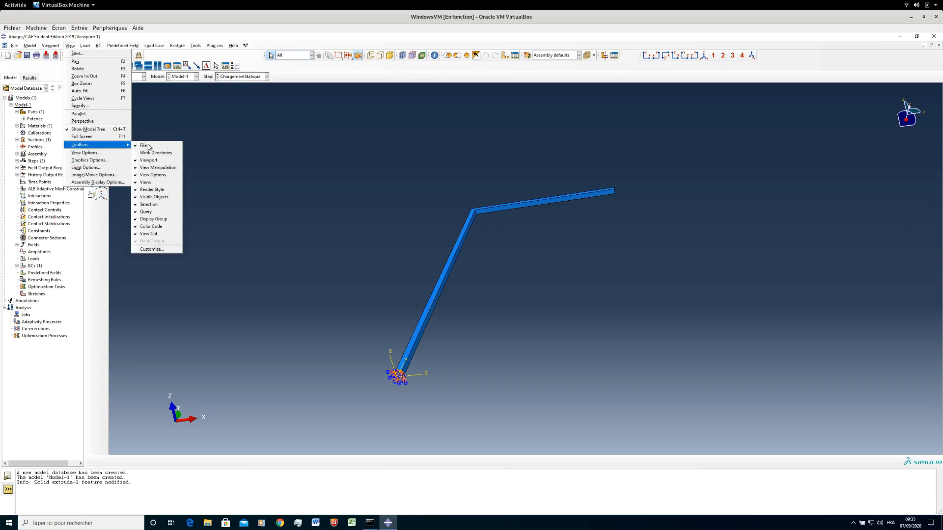
pyautogui.click(146, 182)
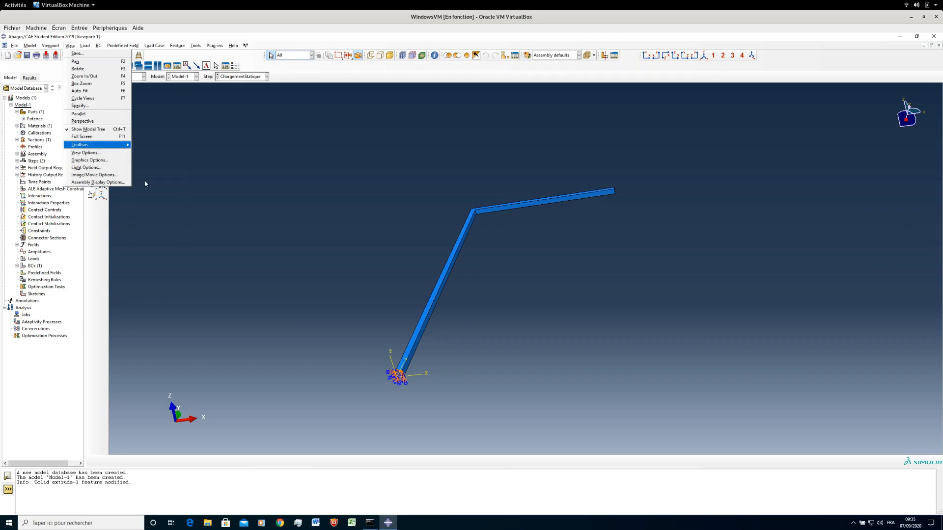
# - Orient the assembly to the isometric view, compare it in parallel projection, and return to perspective projection
pyautogui.click(73, 46)
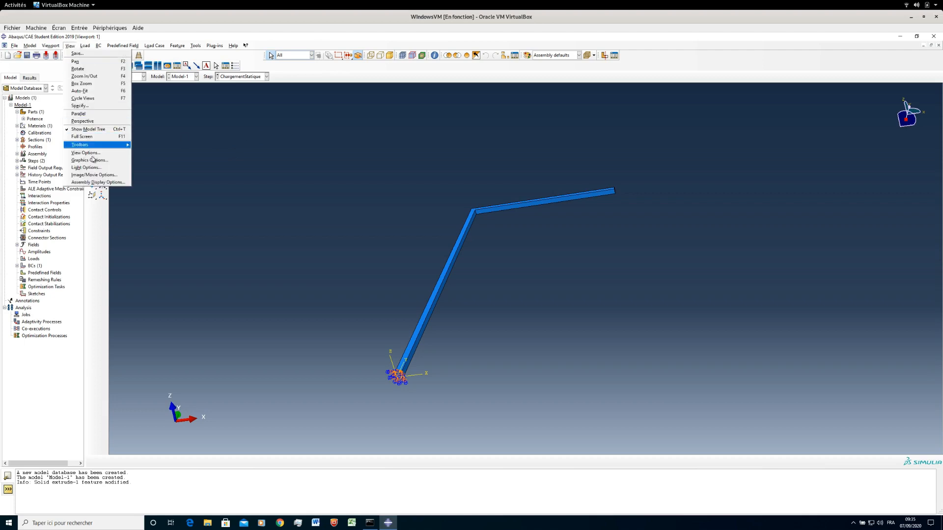
pyautogui.moveTo(103, 148)
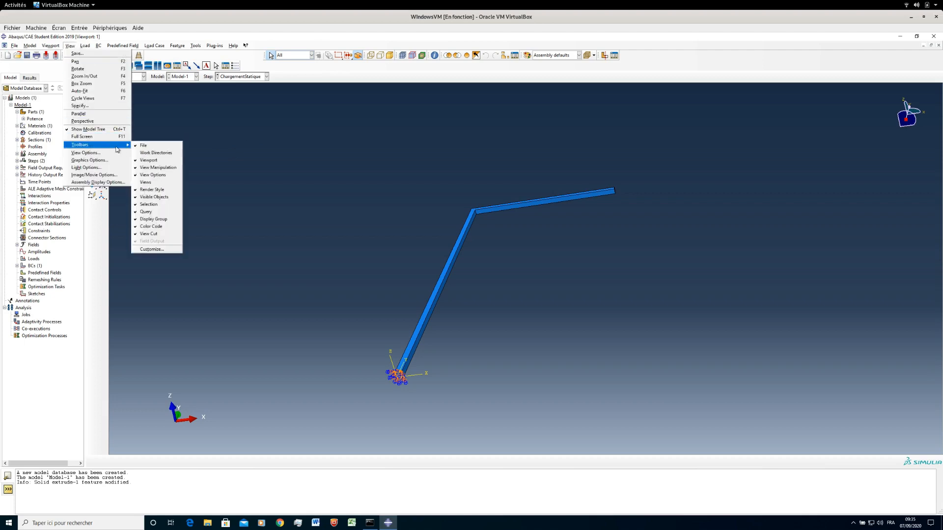
pyautogui.click(149, 183)
pyautogui.click(704, 55)
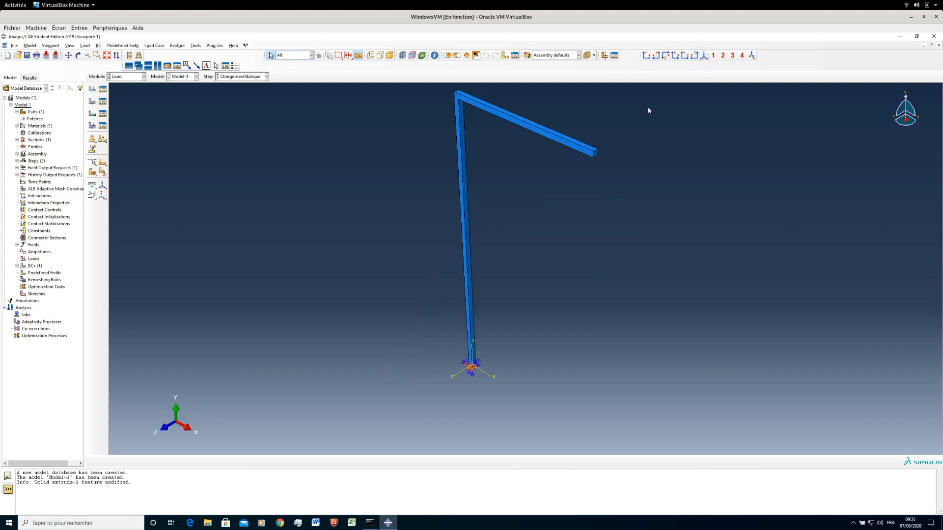
pyautogui.click(129, 56)
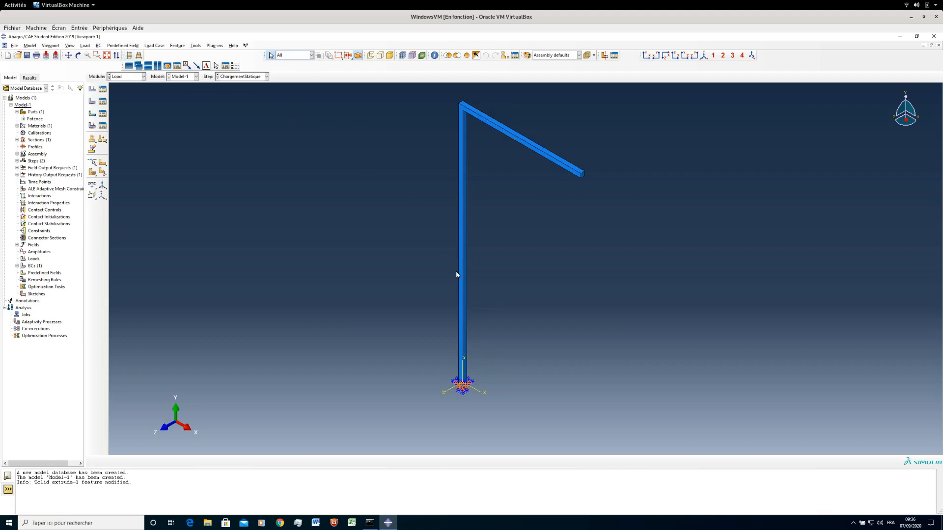
pyautogui.click(139, 55)
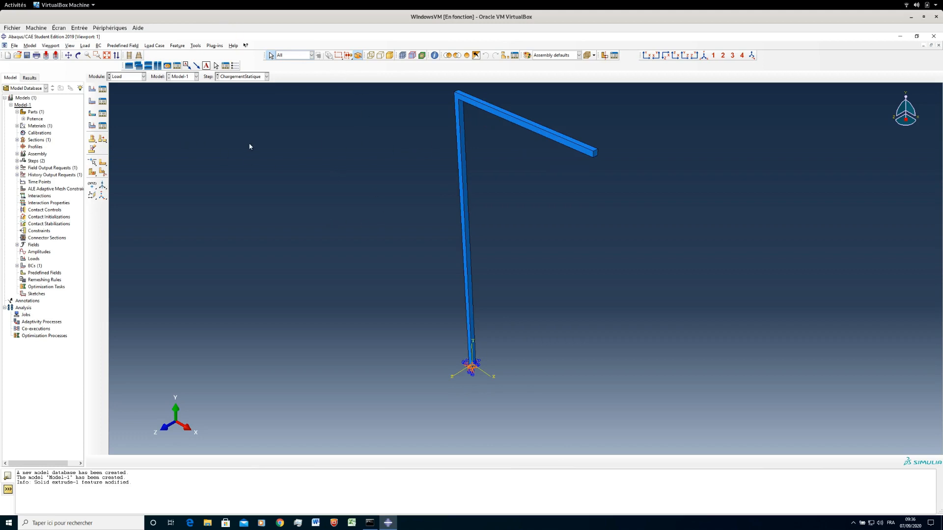
# - Start a mechanical Concentrated force load named Masse in the ChargementStatique step
pyautogui.click(92, 89)
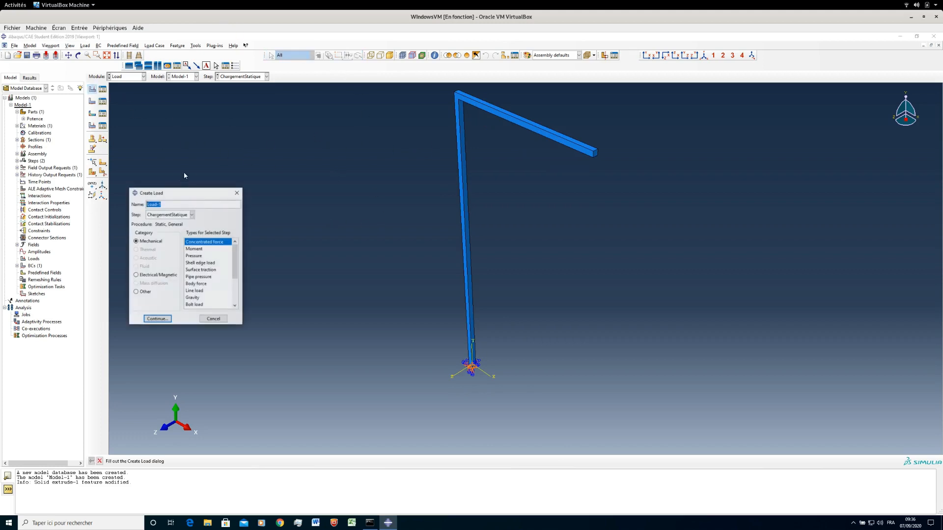
pyautogui.write('Masse')
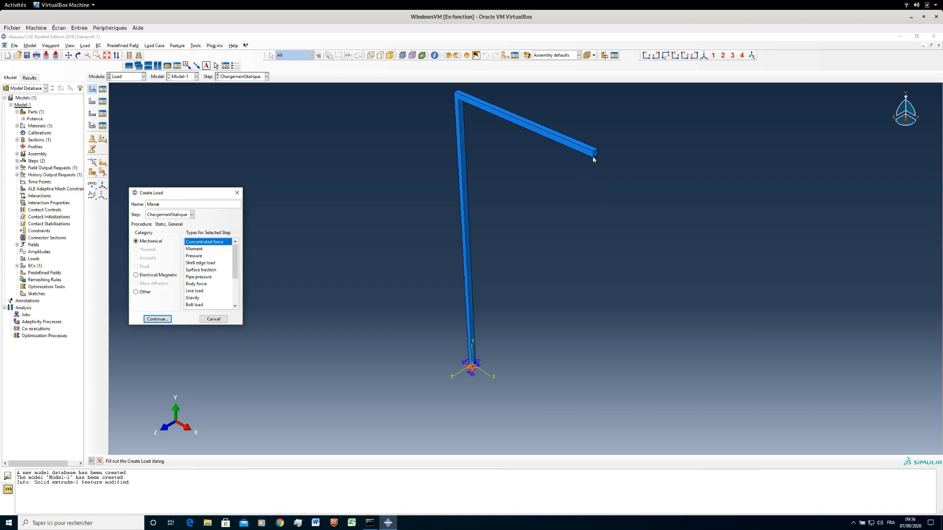
pyautogui.click(206, 270)
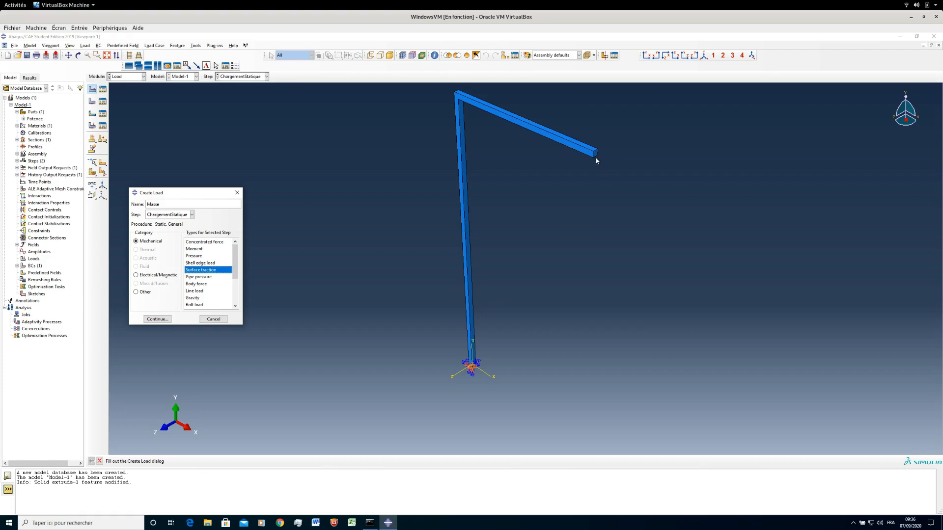
pyautogui.click(208, 243)
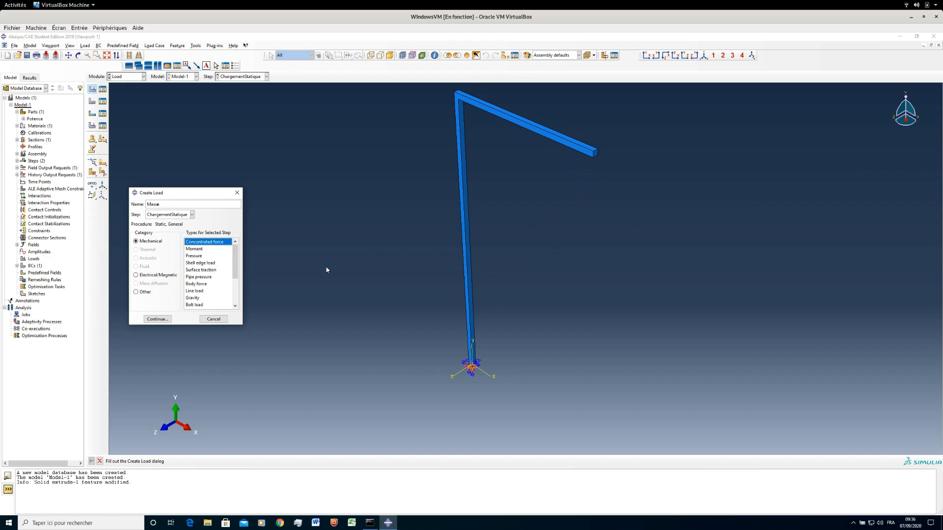
pyautogui.click(157, 320)
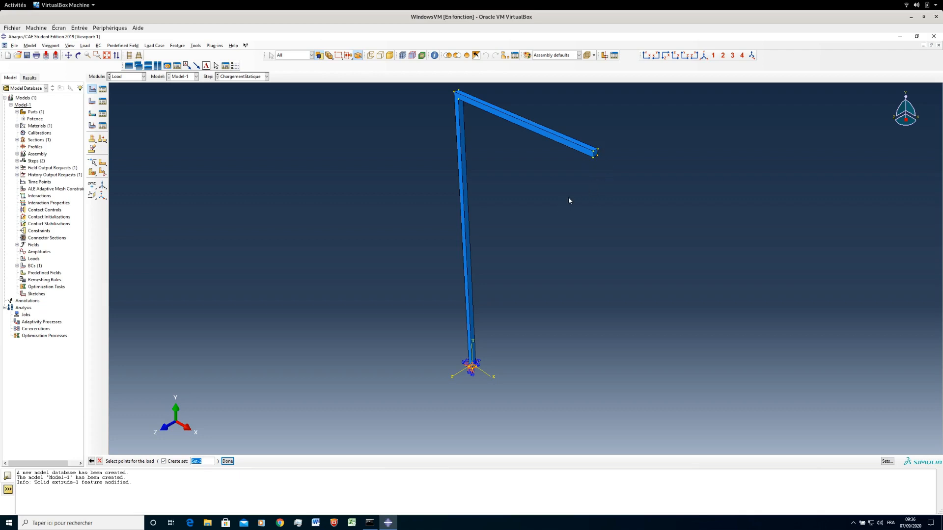
# - Apply the load to the two lower corner points at the arm's free end with CF2 set to -100*9.81/2
pyautogui.keyDown('shift'); pyautogui.click(597, 156); pyautogui.keyUp('shift')
pyautogui.middleClick(554, 207)
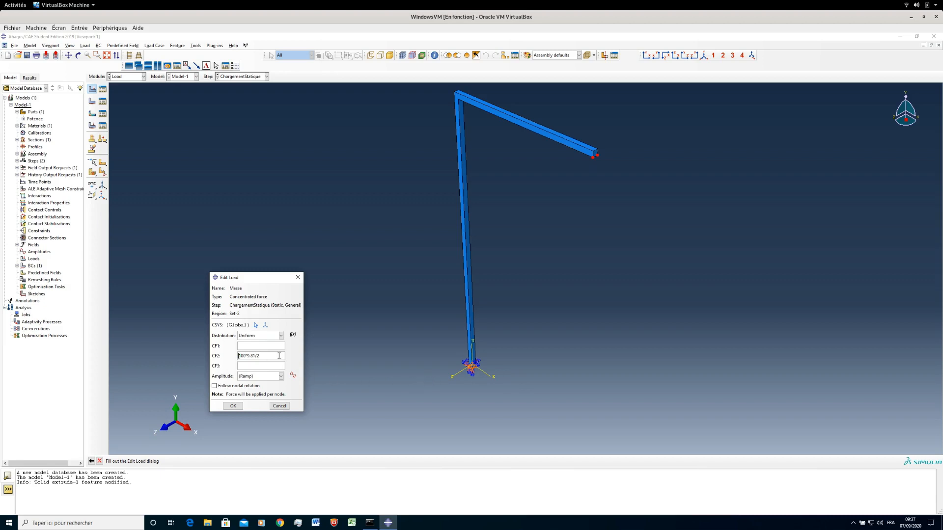
pyautogui.write('-')
pyautogui.click(232, 407)
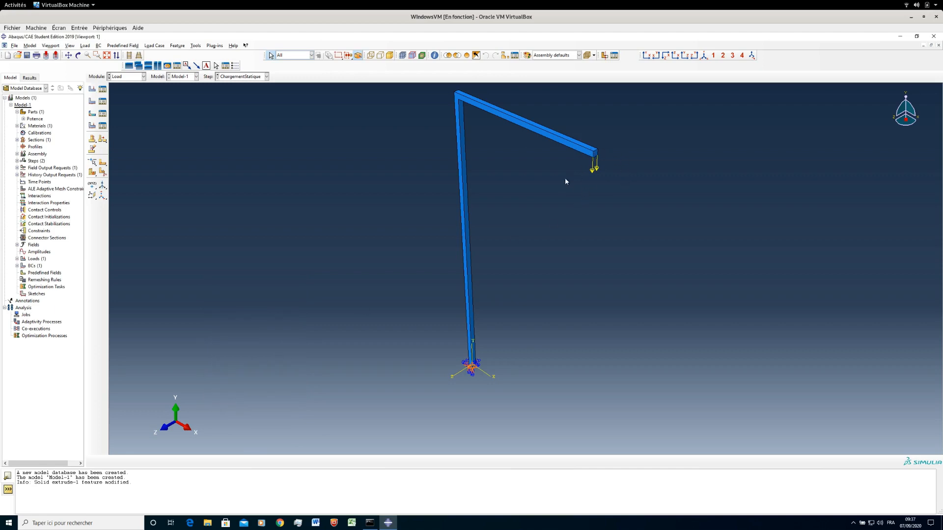
# - Review the force components of the Masse load without changing them
pyautogui.click(102, 90)
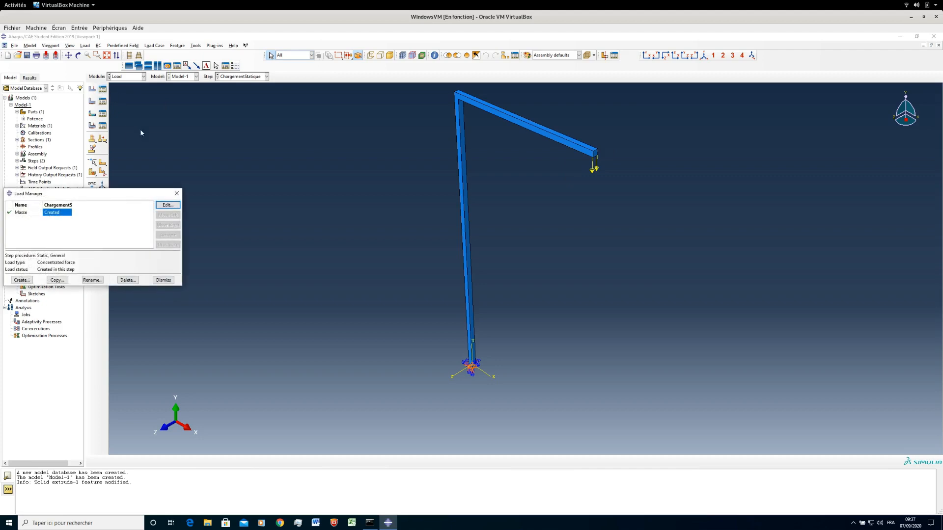
pyautogui.click(160, 202)
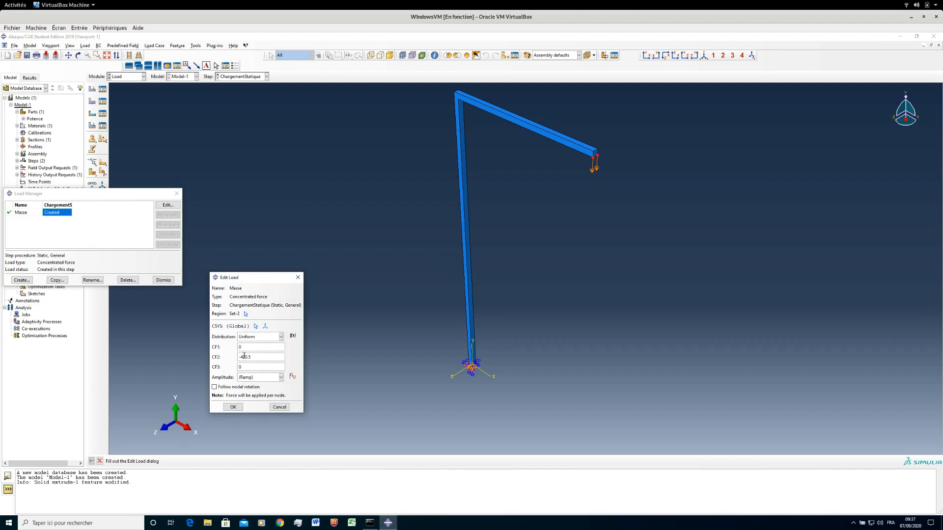
pyautogui.click(234, 407)
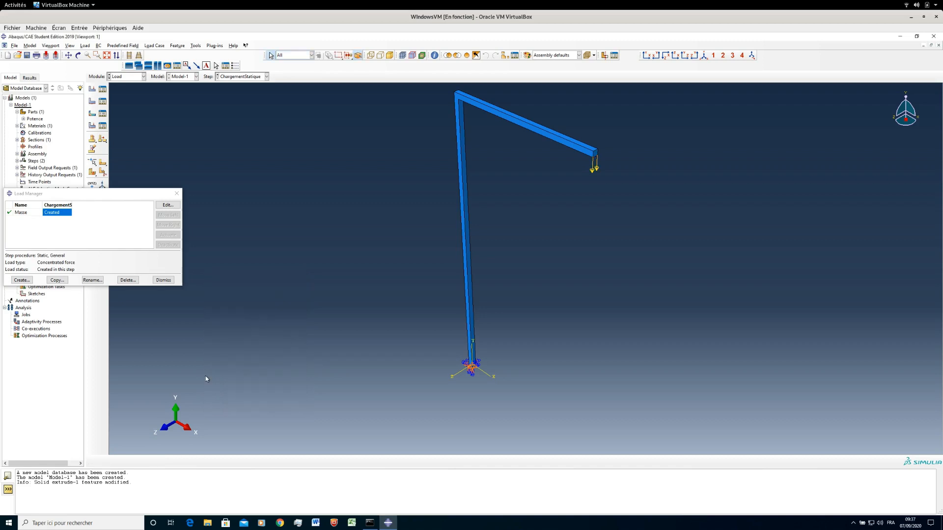
pyautogui.click(163, 280)
# - Save the model database as Potence
pyautogui.click(27, 56)
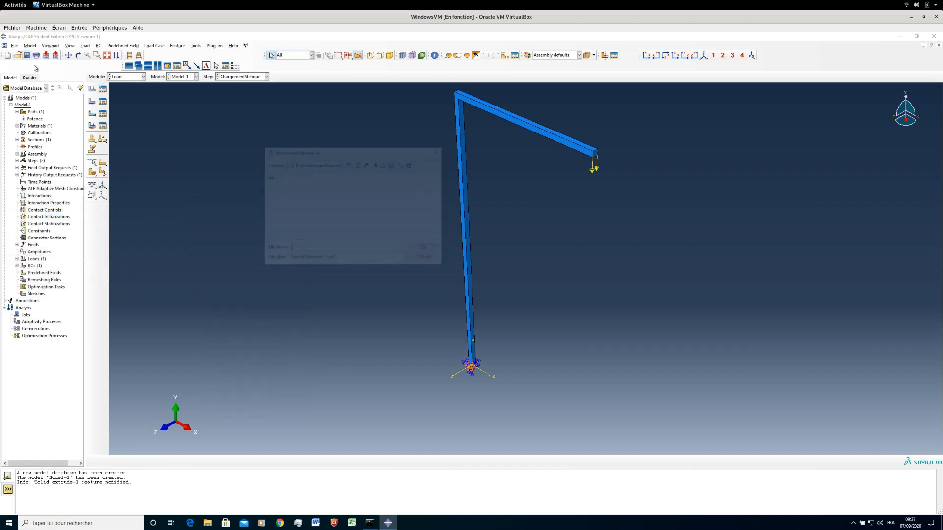
pyautogui.write('Potence')
pyautogui.click(428, 249)
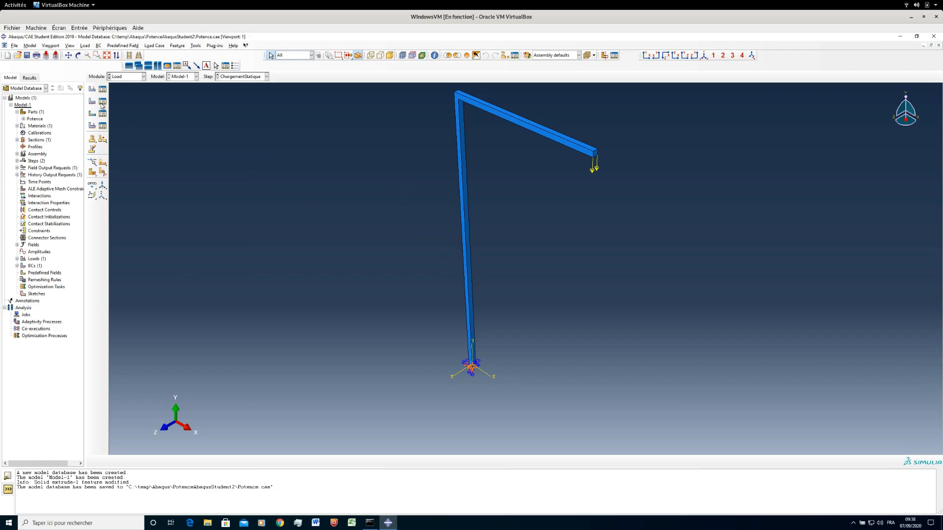
# - Switch to the Mesh module and make the Potence part, instead of the assembly, the object to mesh
pyautogui.click(122, 78)
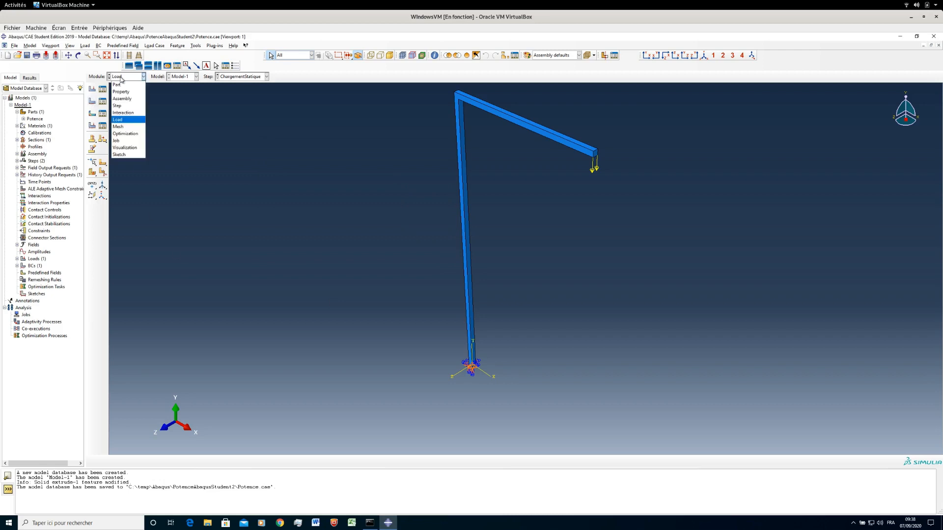
pyautogui.click(119, 127)
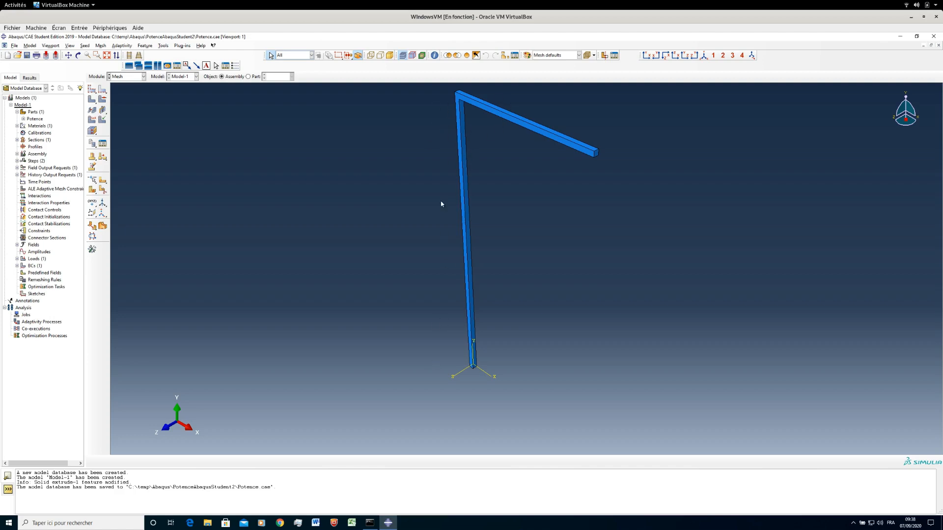
pyautogui.click(92, 89)
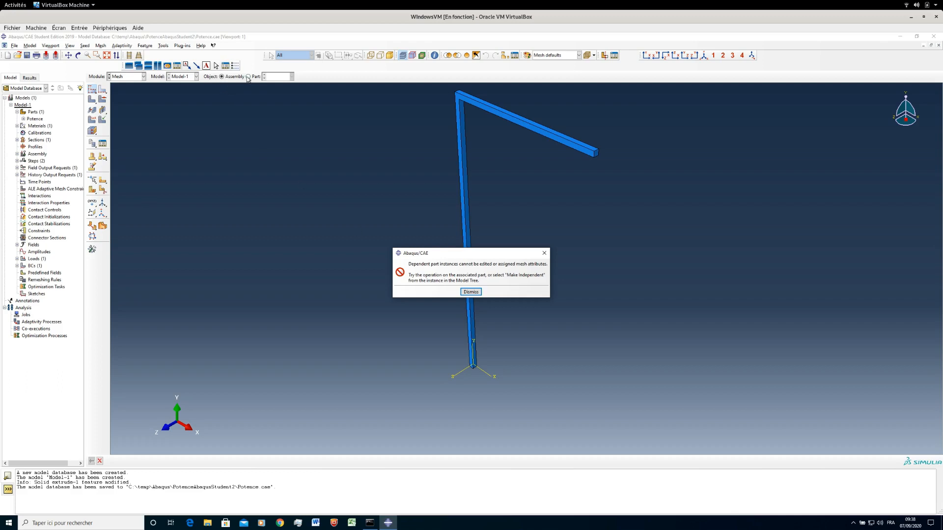
pyautogui.click(469, 292)
pyautogui.click(248, 77)
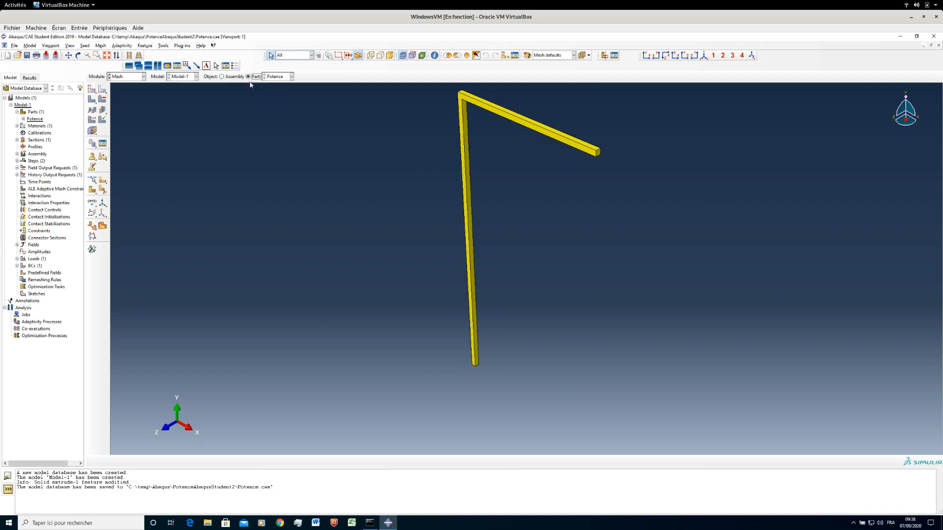
pyautogui.click(275, 77)
pyautogui.click(282, 86)
# - Seed the part with the default approximate global size of 0.15 and curvature control with a deviation factor of 0.1
pyautogui.click(92, 90)
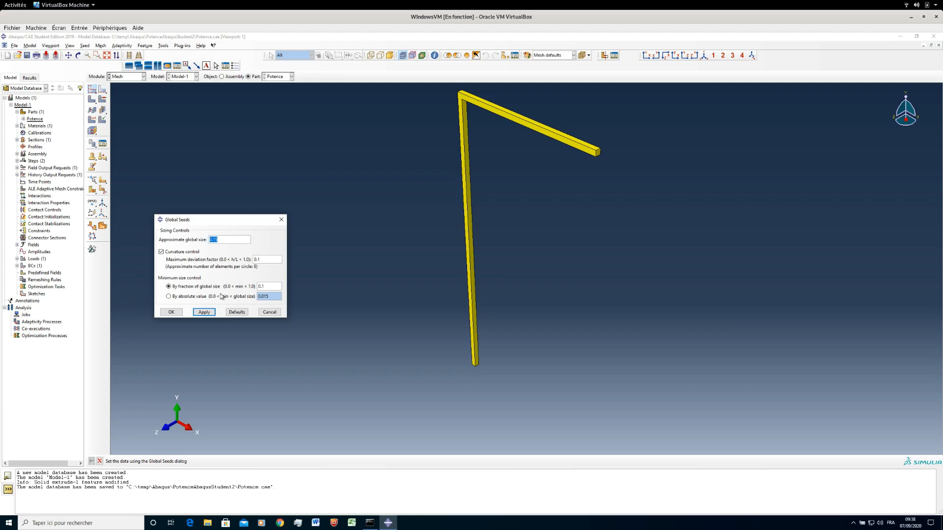
pyautogui.click(202, 314)
pyautogui.click(172, 313)
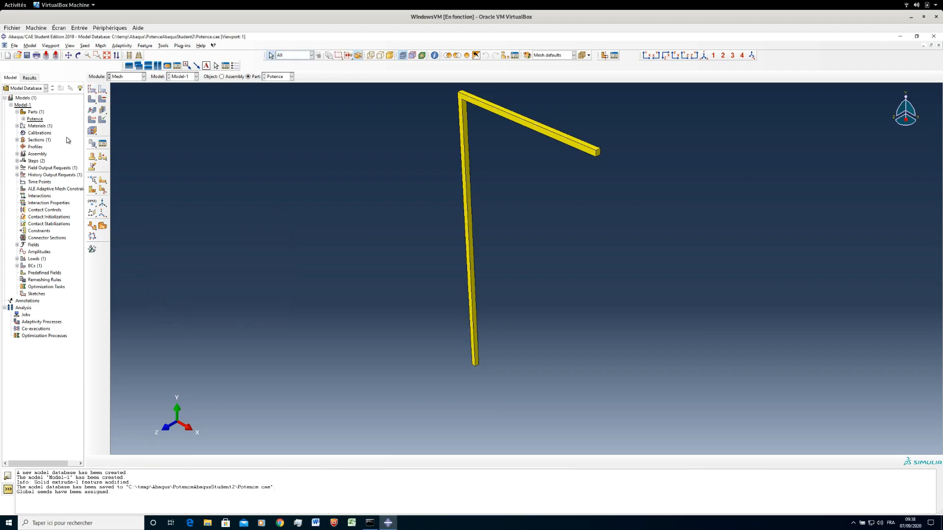
# - Assign the whole bracket Standard linear 3D Stress hex elements with reduced integration turned off (C3D8)
pyautogui.click(93, 119)
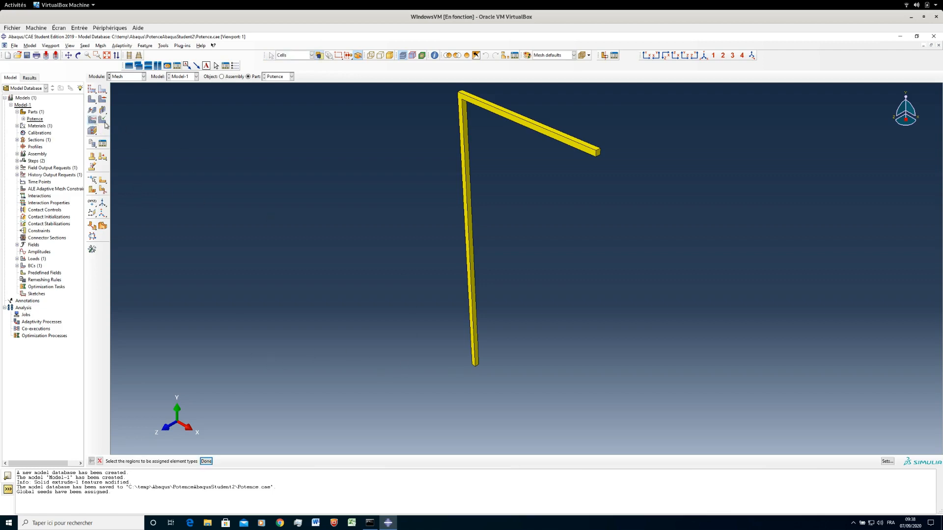
pyautogui.click(467, 259)
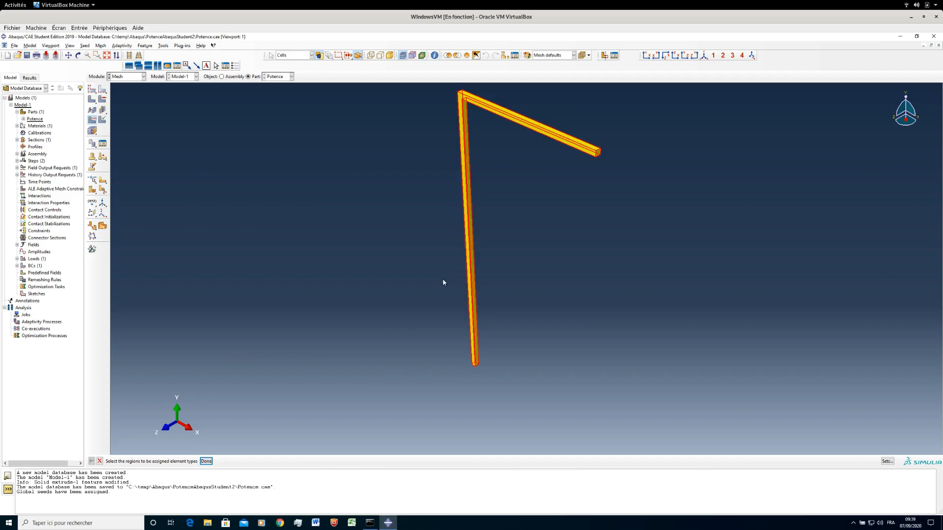
pyautogui.middleClick(398, 263)
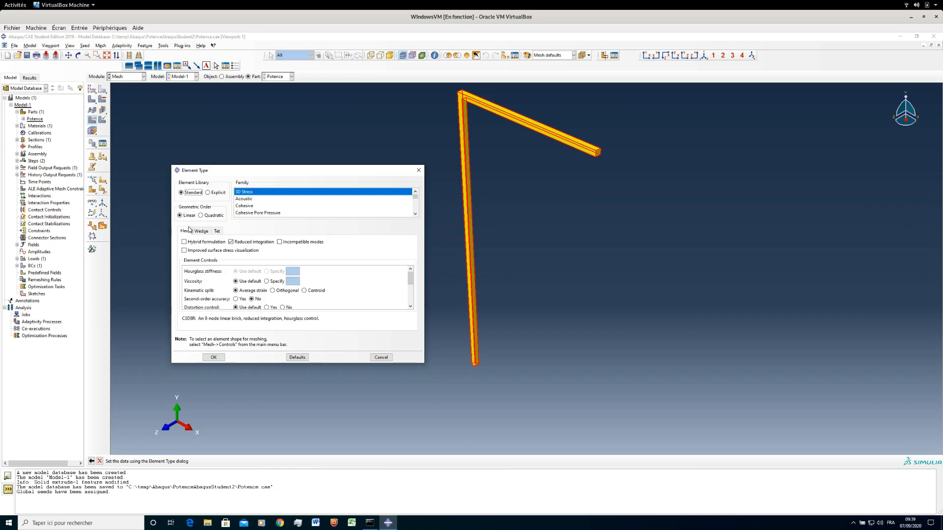
pyautogui.click(249, 243)
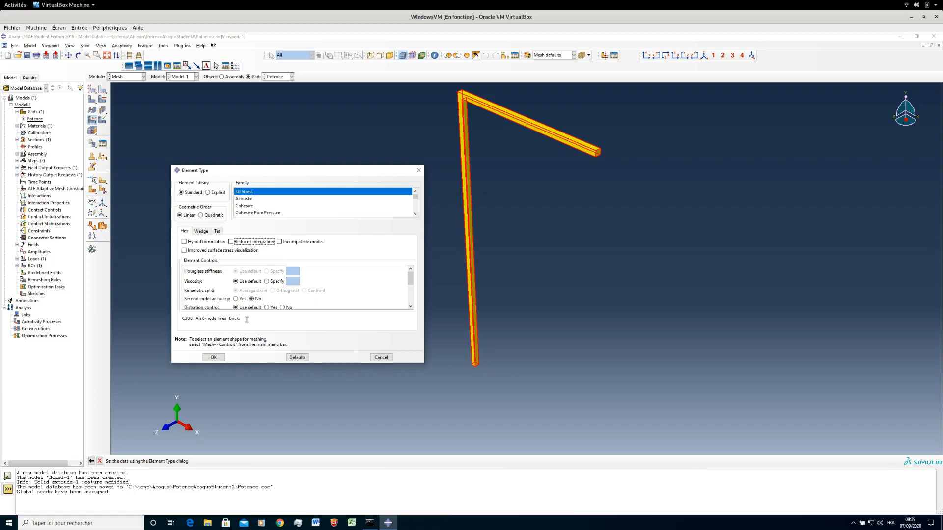
pyautogui.click(213, 357)
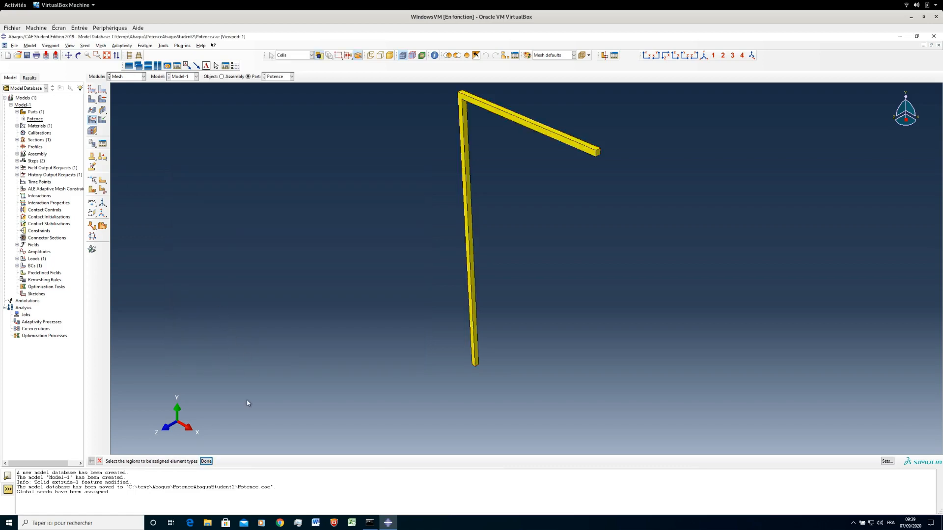
pyautogui.press('Escape')
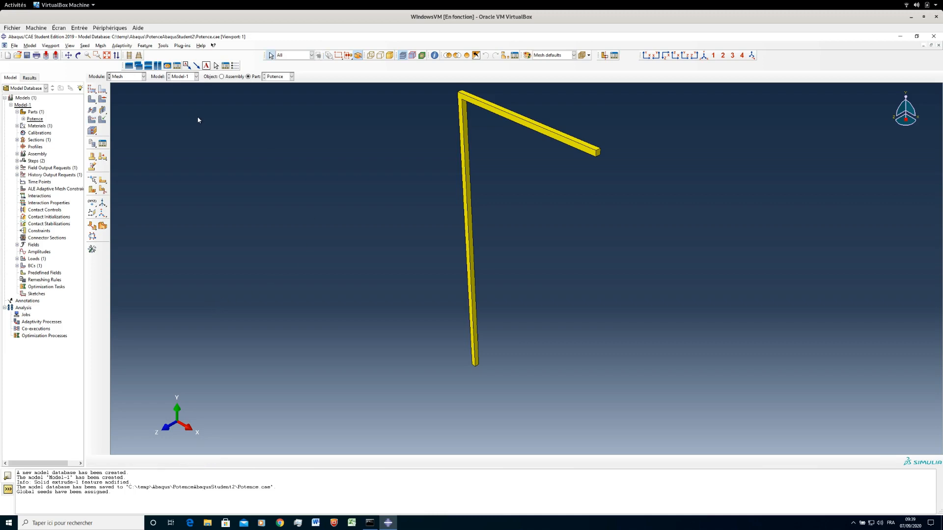
# - Set the mesh controls to Hex elements with the Sweep technique and Advancing front algorithm, keeping the proposed sweep path along the arm's end
pyautogui.click(102, 99)
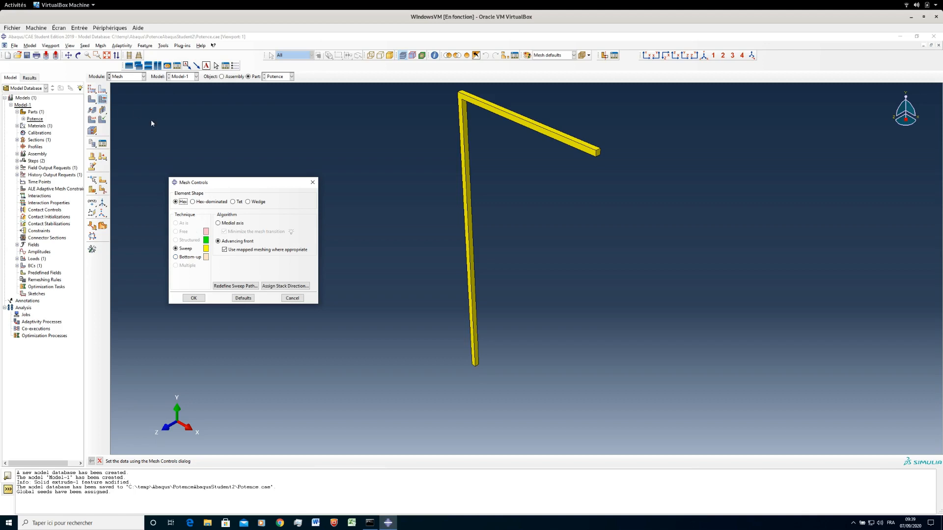
pyautogui.click(206, 203)
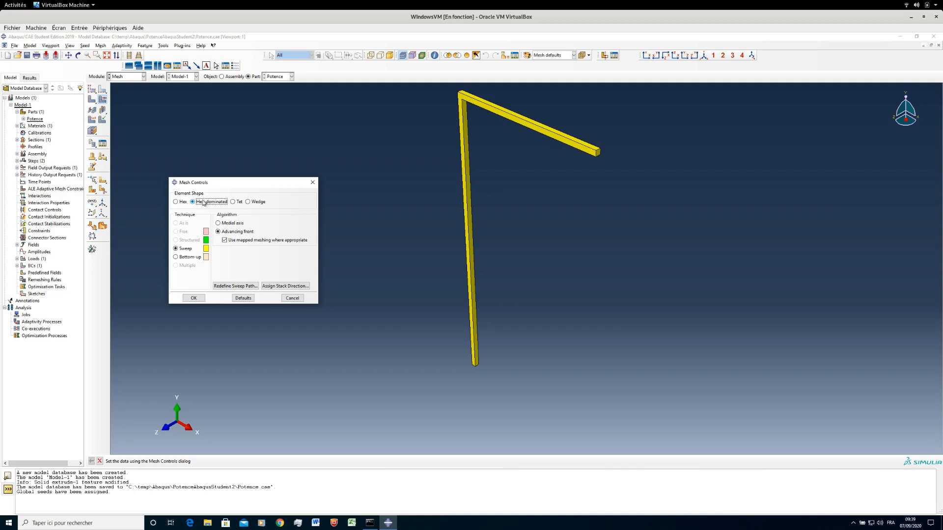
pyautogui.click(182, 203)
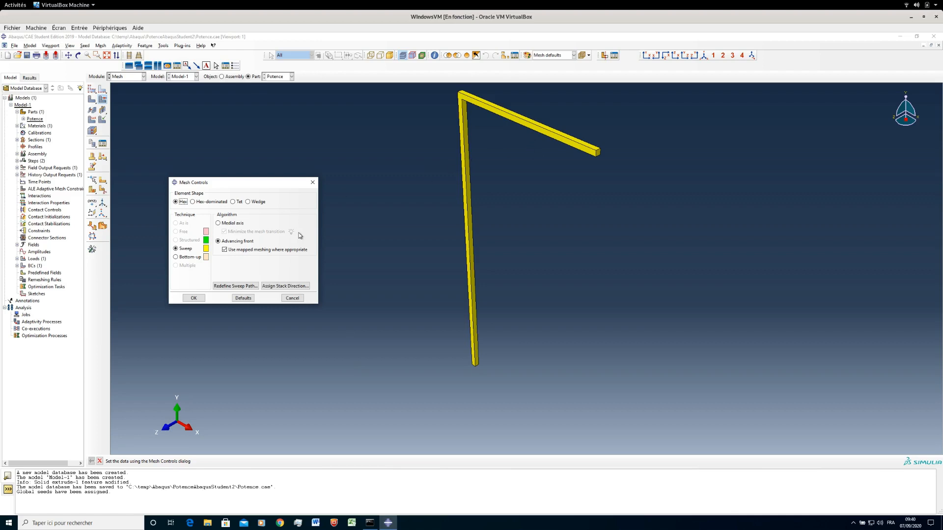
pyautogui.click(224, 286)
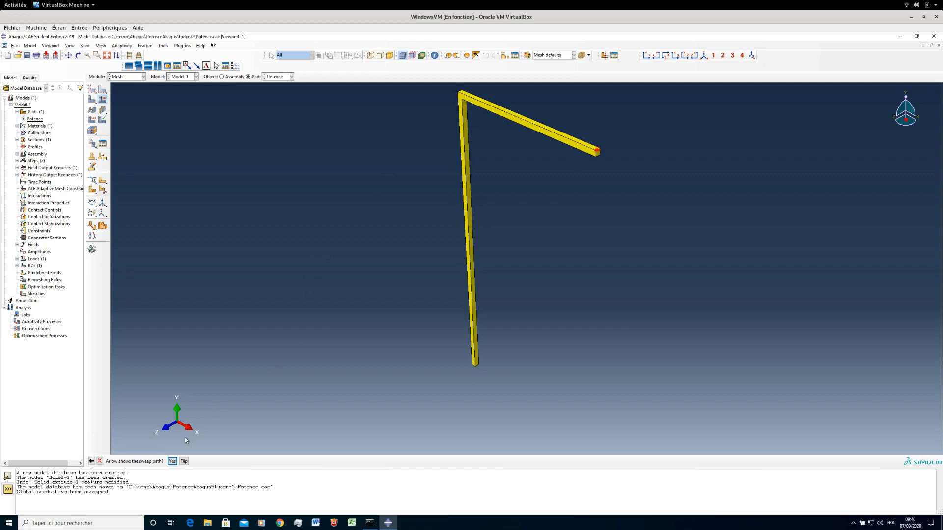
pyautogui.click(172, 462)
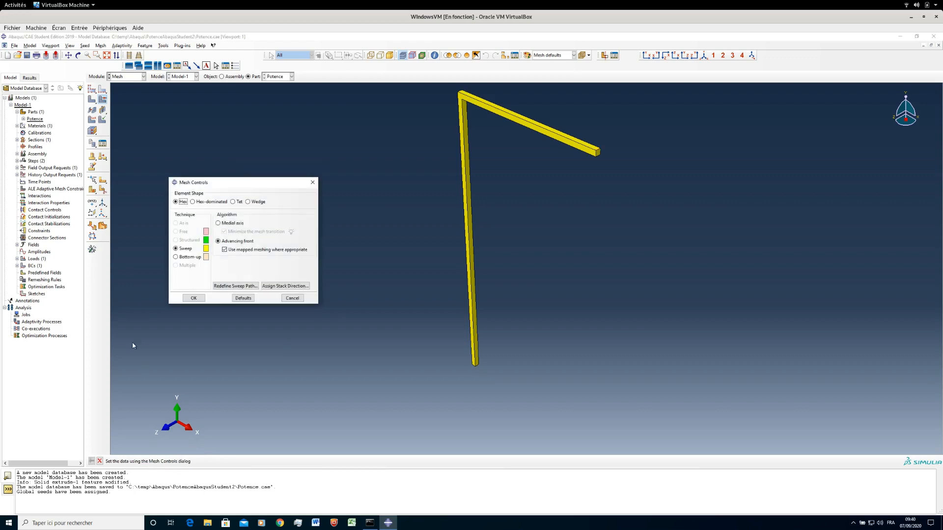
pyautogui.click(195, 299)
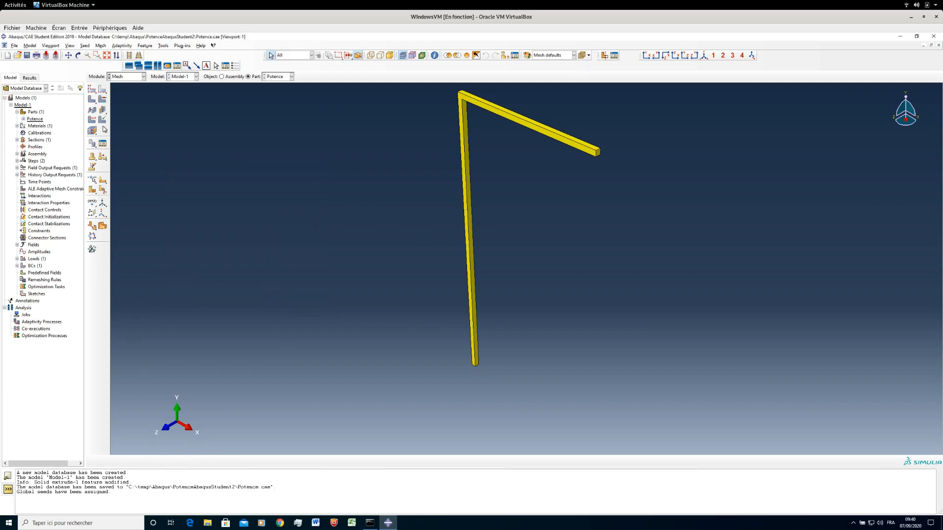
# - Mesh the Potence part and check the elements in wireframe before restoring the shaded display
pyautogui.click(90, 102)
pyautogui.middleClick(305, 196)
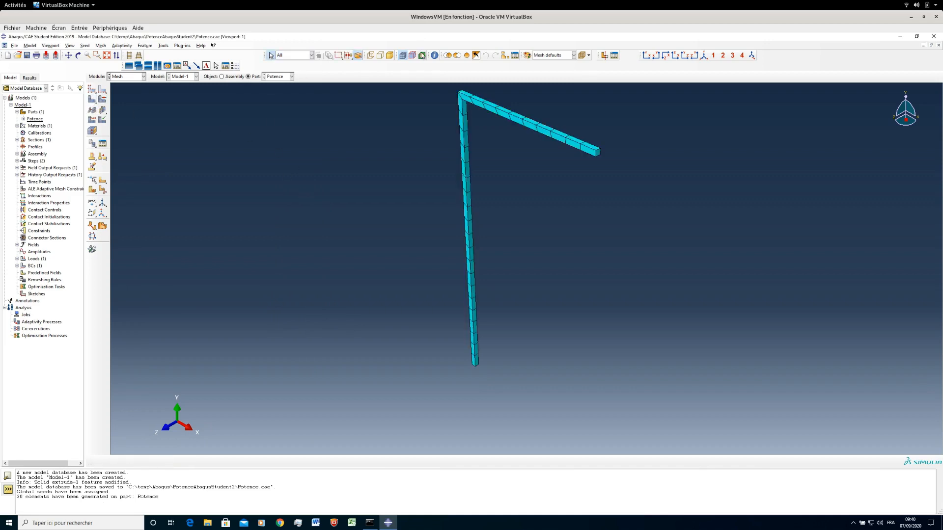
pyautogui.click(371, 55)
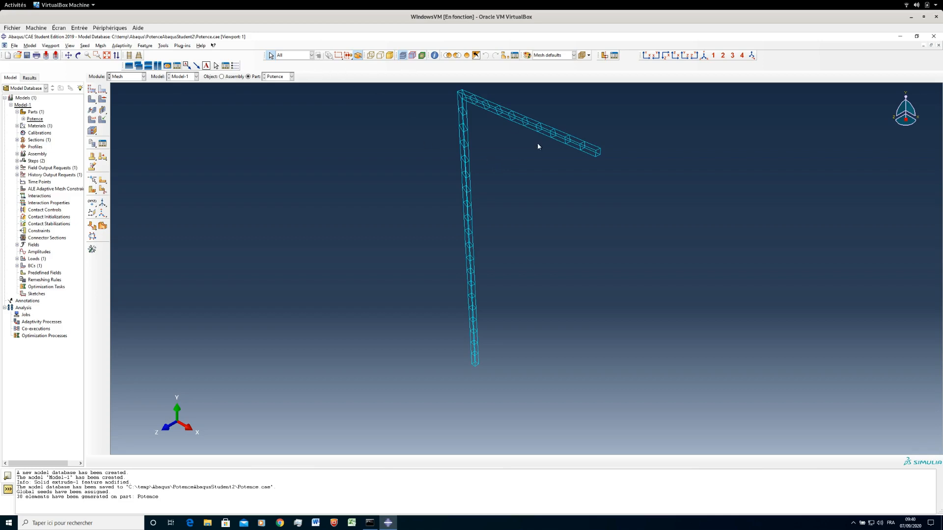
pyautogui.click(390, 55)
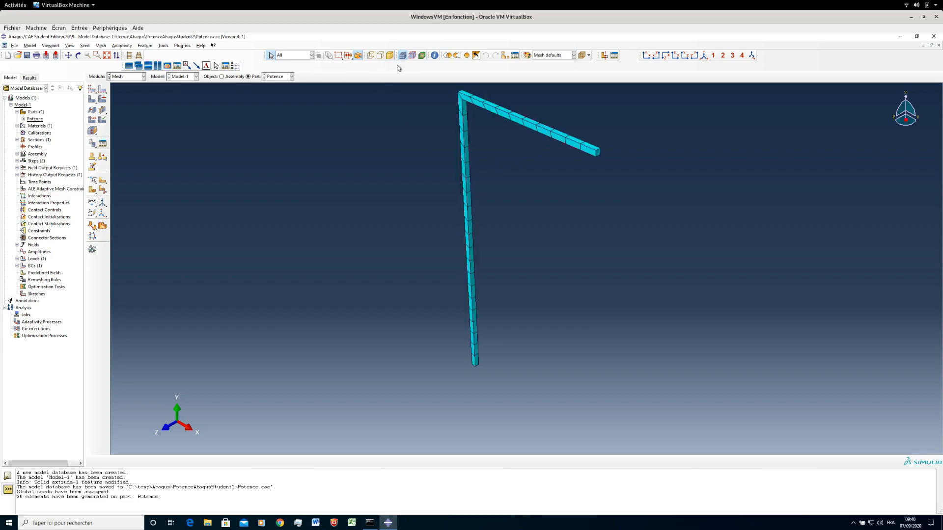
pyautogui.click(412, 55)
pyautogui.click(412, 57)
# - Query the mesh of the entire part and highlight the reported node and element data
pyautogui.click(163, 46)
pyautogui.click(174, 59)
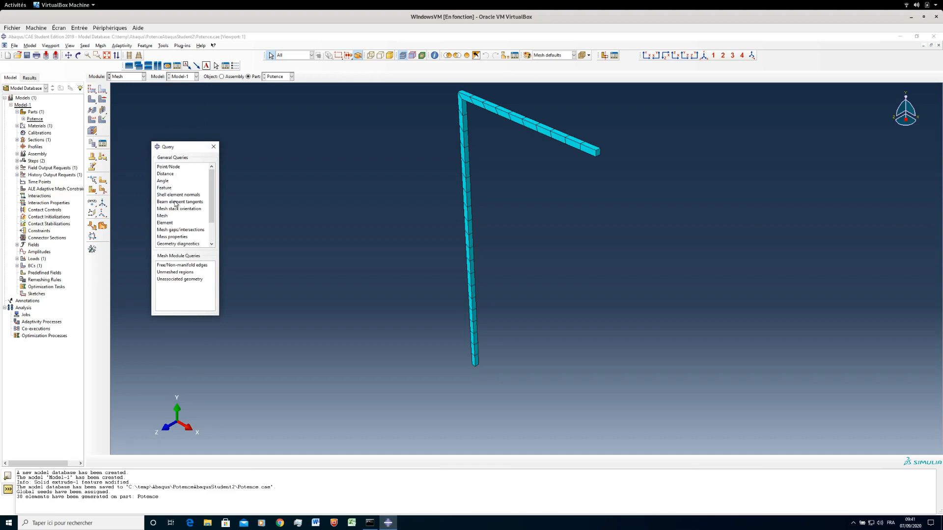
pyautogui.click(166, 216)
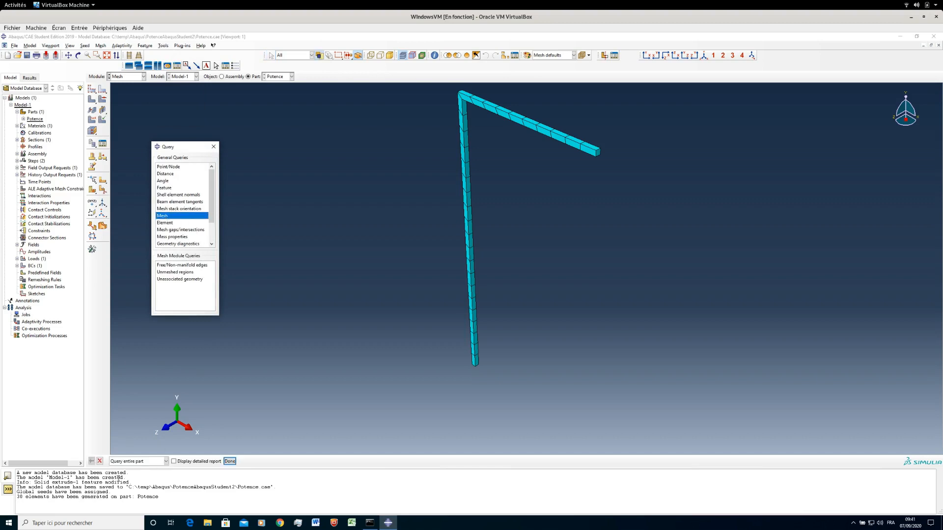
pyautogui.click(230, 461)
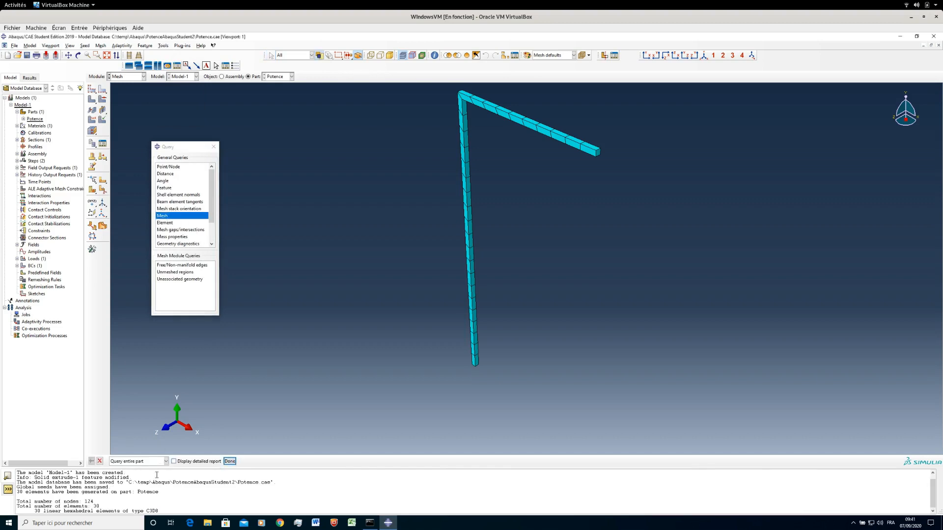
pyautogui.moveTo(17, 501); pyautogui.dragTo(170, 511)
pyautogui.click(169, 510)
pyautogui.click(213, 146)
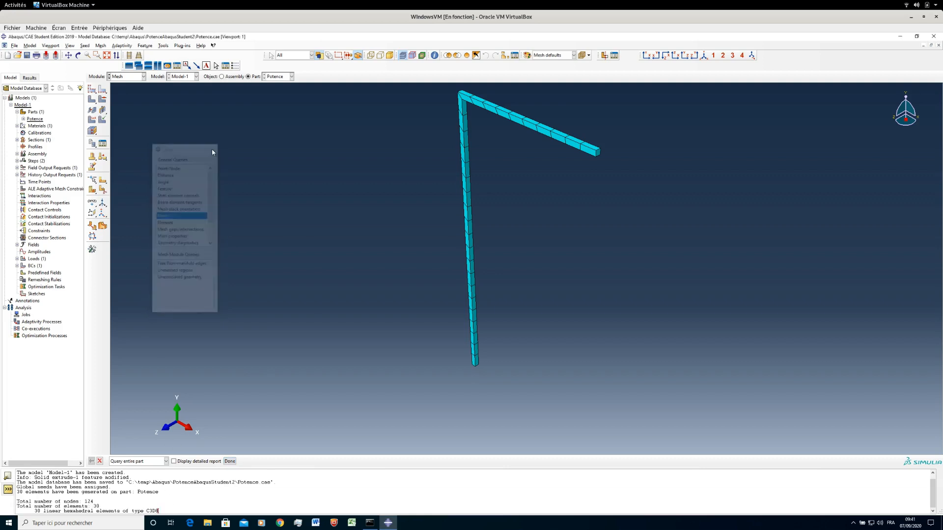
# - In the Job module, create a job named C3D8-124nodes from Model-1, keeping the default job settings
pyautogui.click(127, 79)
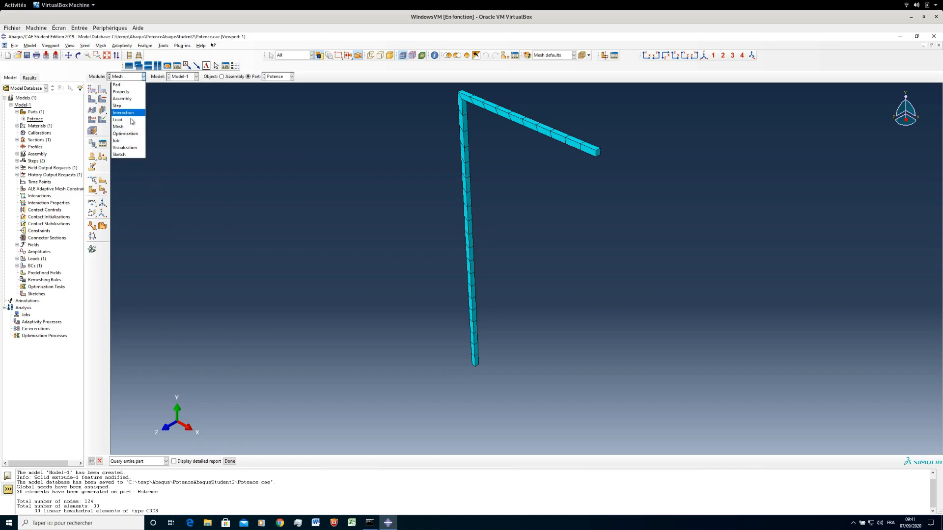
pyautogui.click(117, 141)
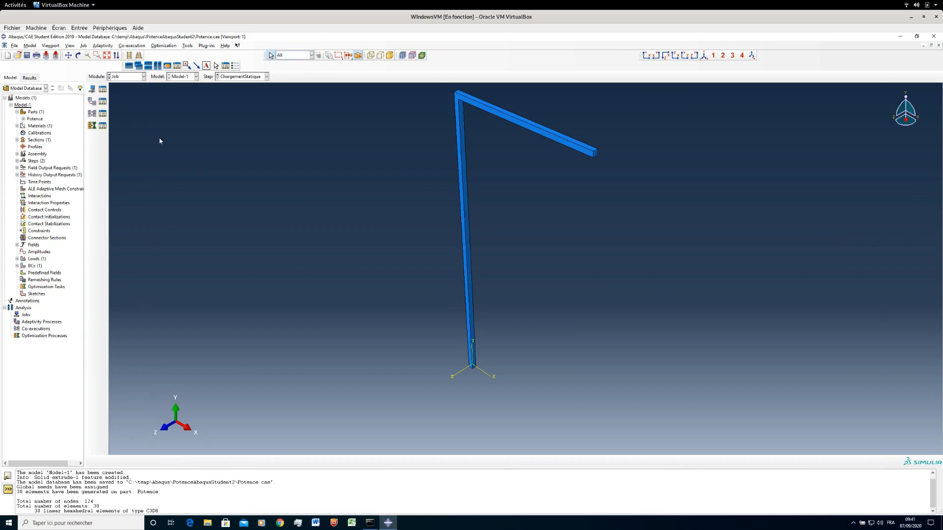
pyautogui.click(92, 89)
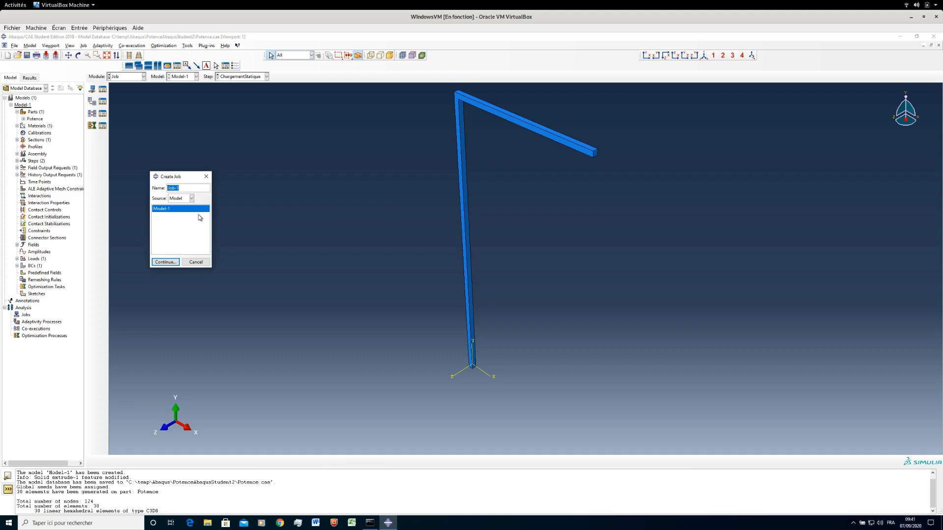
pyautogui.write('C3D')
pyautogui.write('8-')
pyautogui.write('124')
pyautogui.write('noe')
pyautogui.write('es')
pyautogui.click(166, 262)
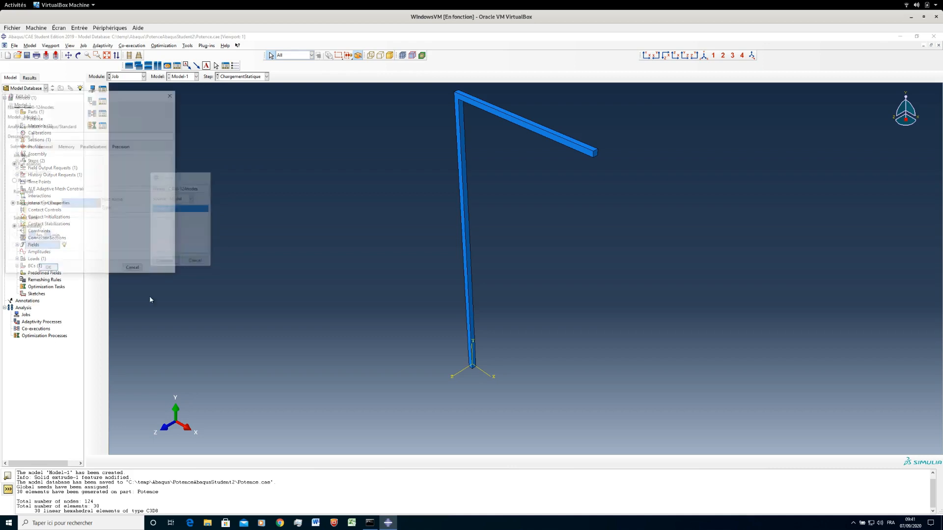
pyautogui.click(47, 269)
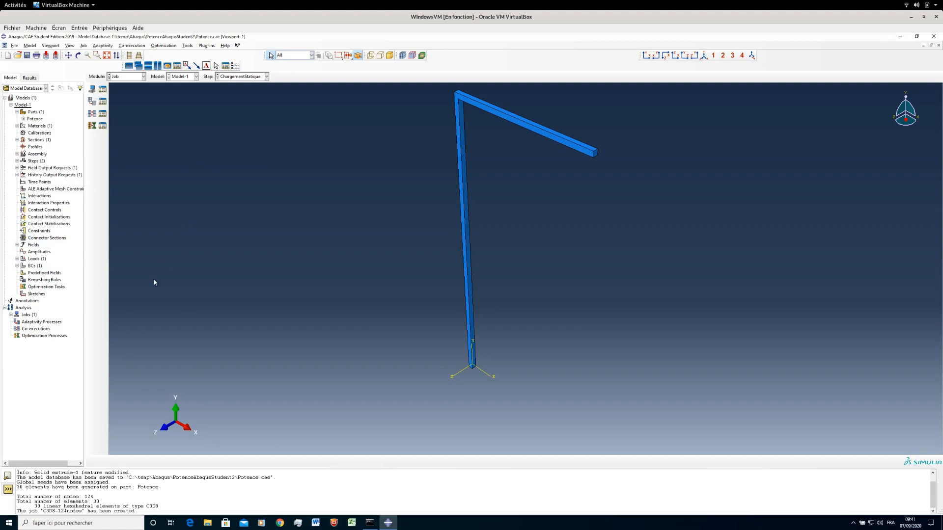
# - Submit the C3D8-124nodes job for analysis and open its results in the Visualization module
pyautogui.click(102, 89)
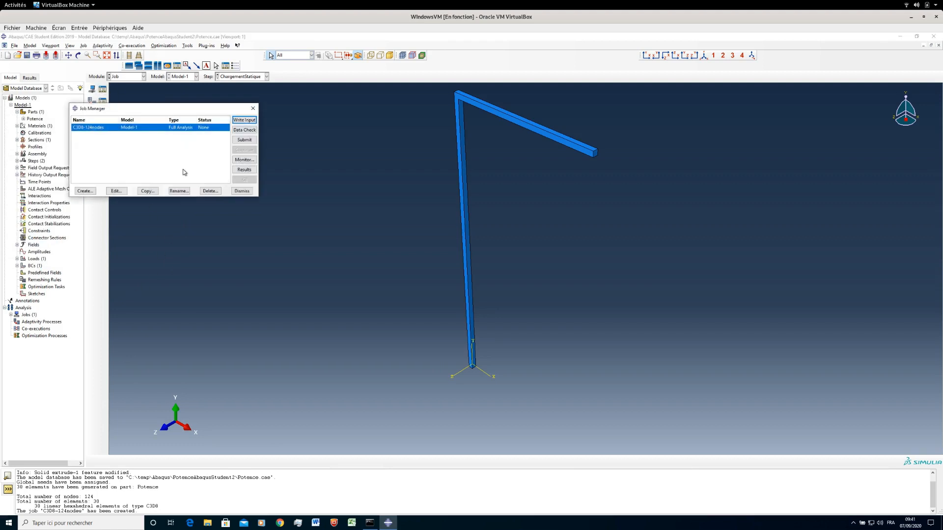
pyautogui.click(244, 141)
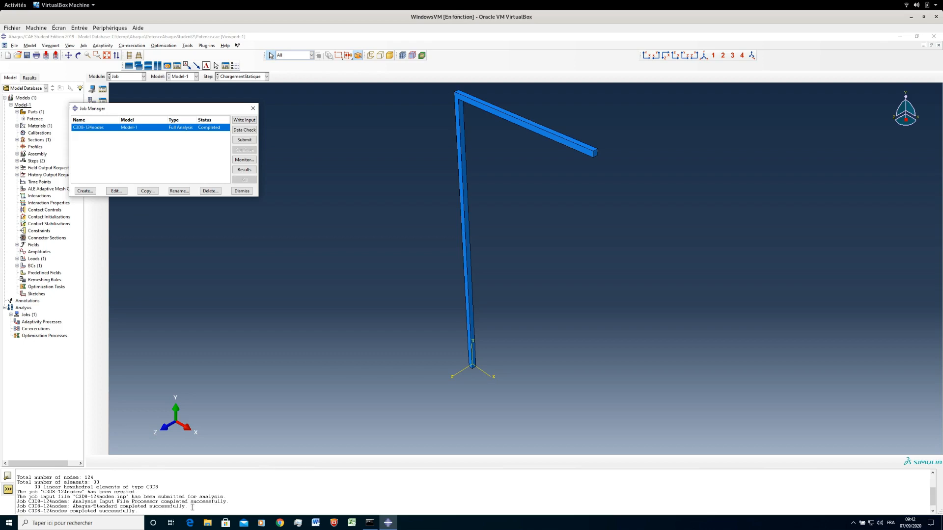
pyautogui.click(244, 169)
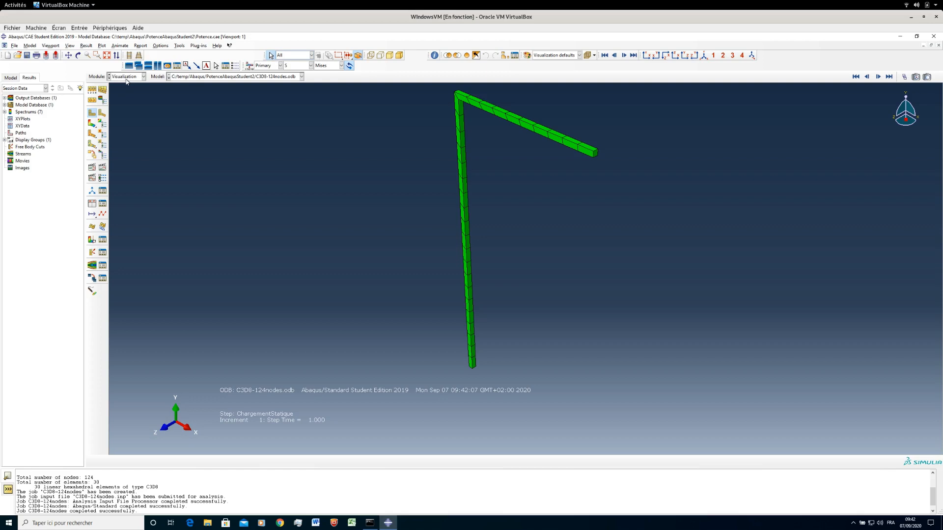
# - Plot the stress contours on the deformed bracket and set the displayed stress component to S11
pyautogui.click(91, 126)
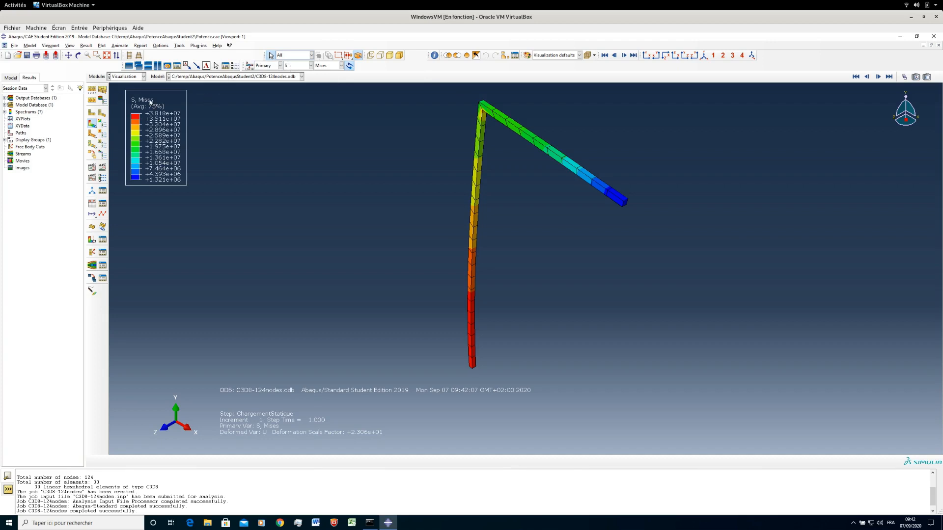
pyautogui.click(324, 66)
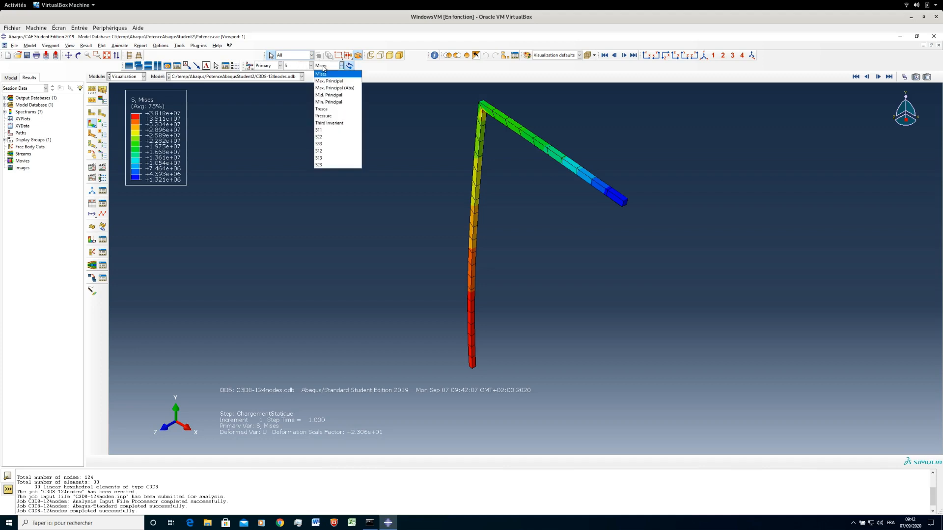
pyautogui.click(324, 130)
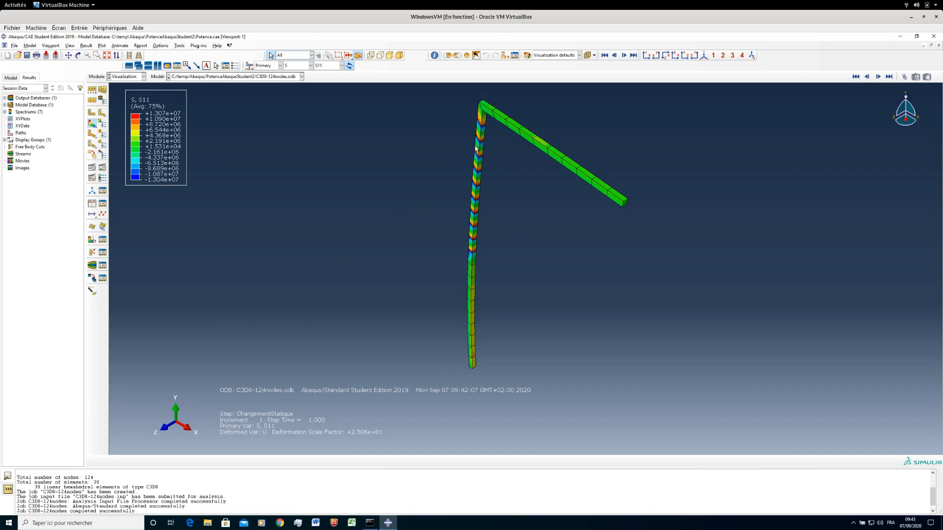
# - Toggle the default view cut on and off, and activate the Z-Plane cut in the View Cut Manager
pyautogui.click(91, 241)
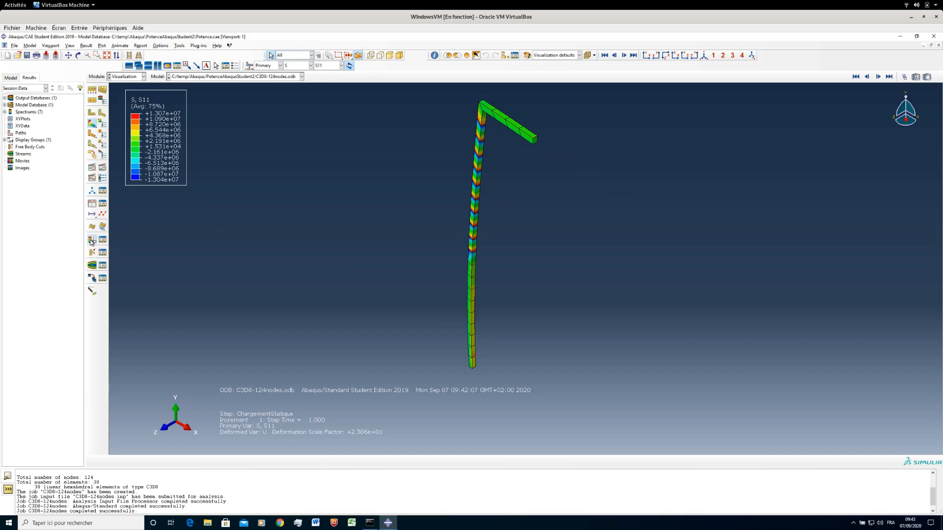
pyautogui.click(91, 241)
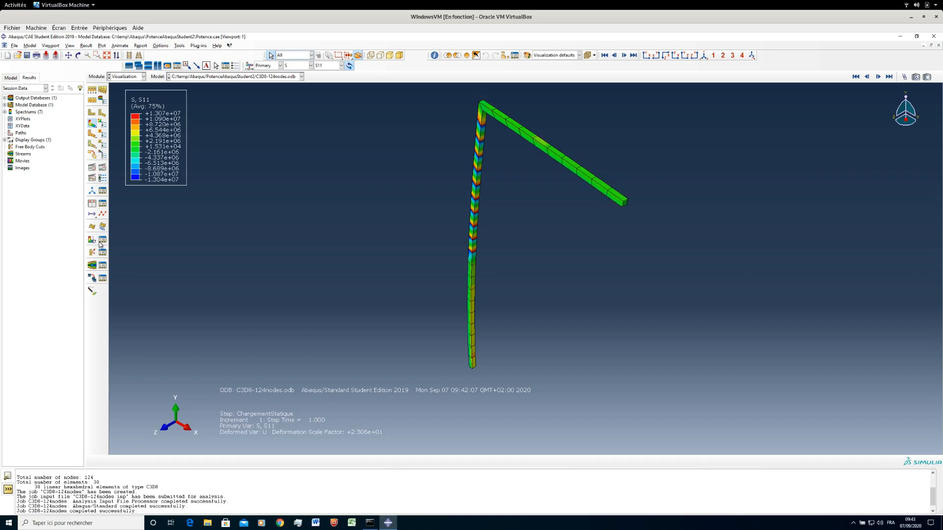
pyautogui.click(102, 240)
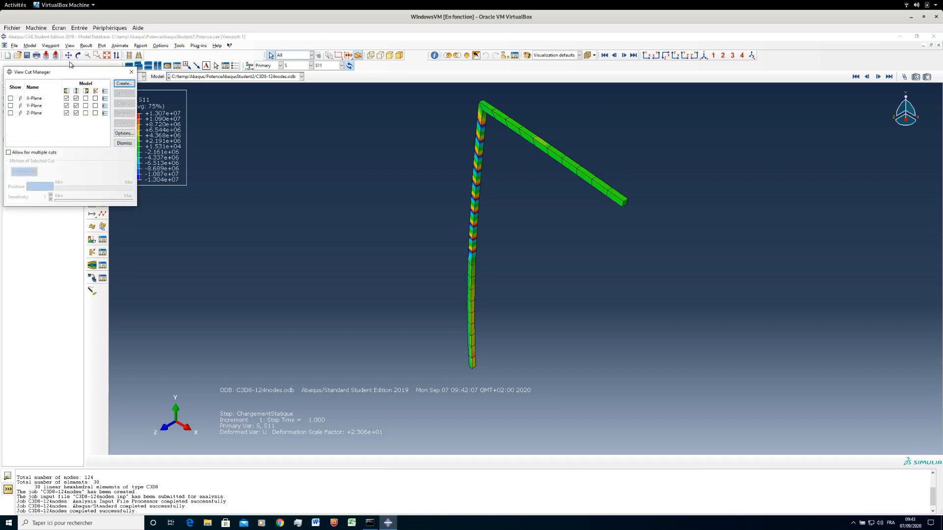
pyautogui.moveTo(69, 73); pyautogui.dragTo(255, 214)
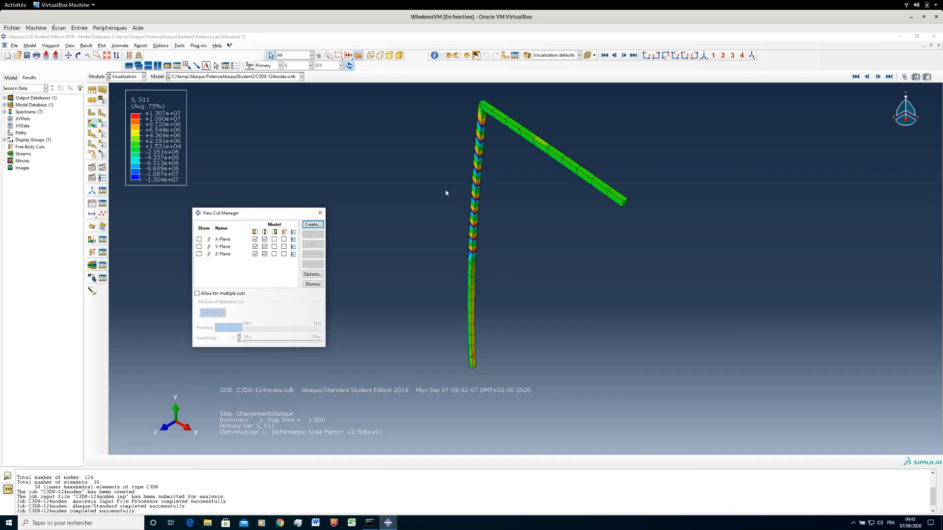
pyautogui.click(199, 254)
pyautogui.click(222, 254)
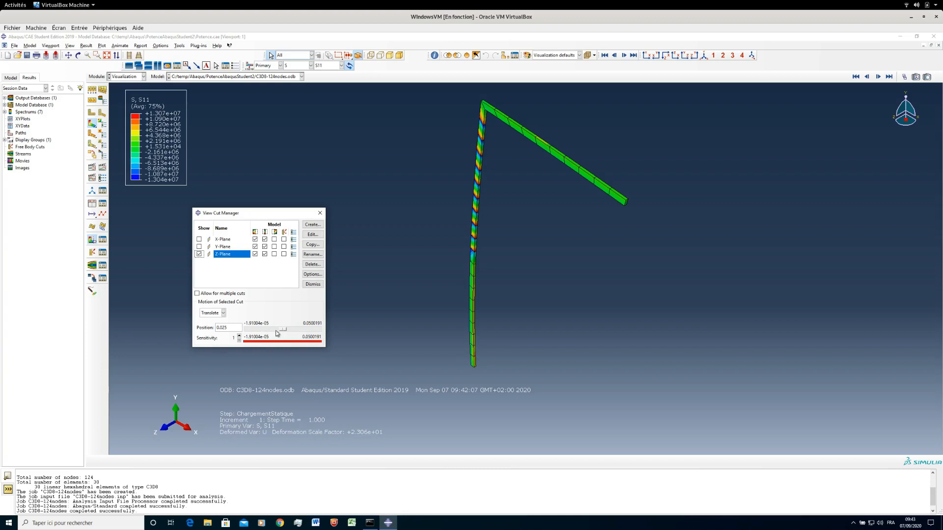
# - Examine the S11 stress through the thickness with the Z-Plane cut at 0.0025 and 0.025, and close the cut manager
pyautogui.moveTo(282, 329); pyautogui.dragTo(256, 328)
pyautogui.write('25')
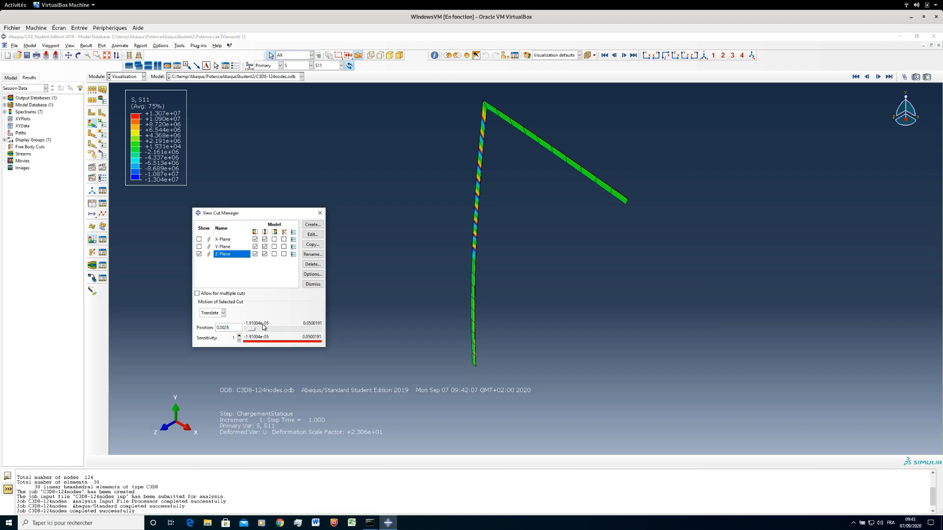
pyautogui.click(220, 328)
pyautogui.press('BackSpace')
pyautogui.press('Return')
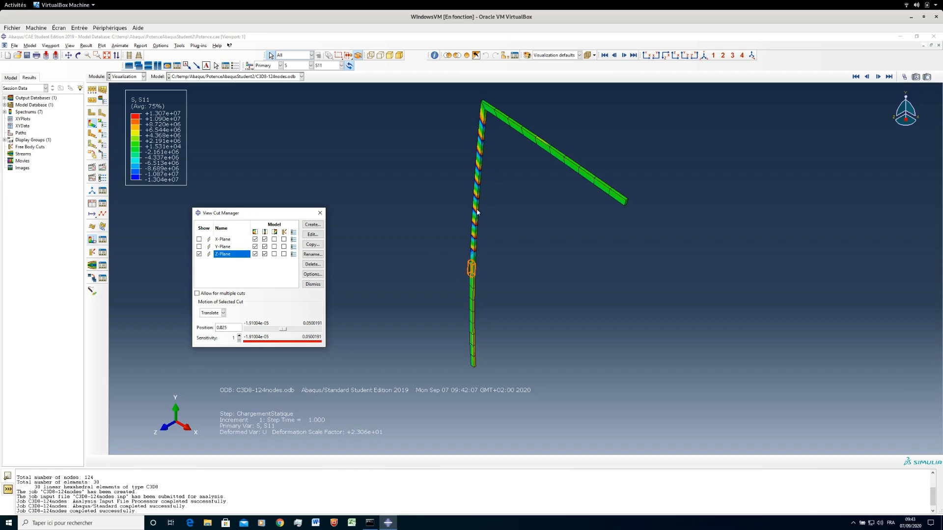
pyautogui.click(320, 213)
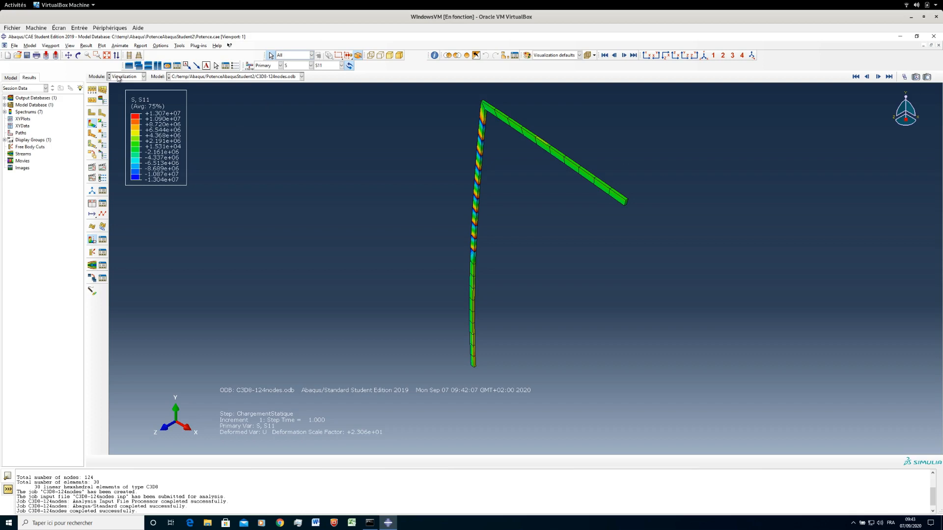
# - Save the model database and delete the Potence part's existing mesh in the Mesh module
pyautogui.click(27, 55)
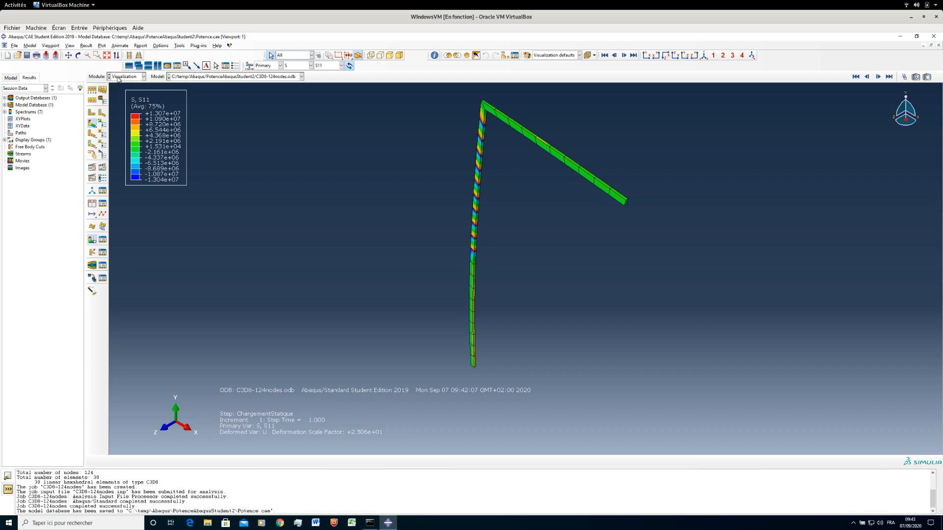
pyautogui.click(118, 77)
pyautogui.click(118, 126)
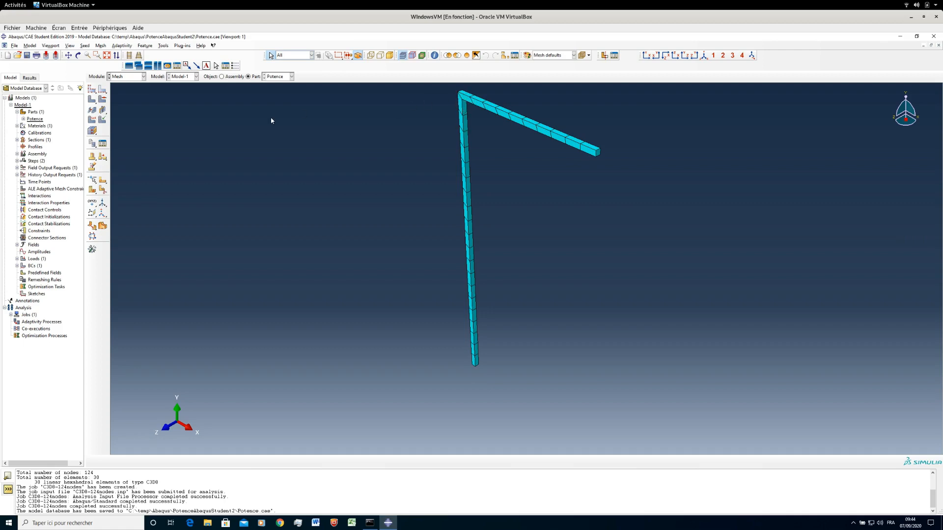
pyautogui.moveTo(92, 100); pyautogui.dragTo(124, 102)
pyautogui.middleClick(362, 175)
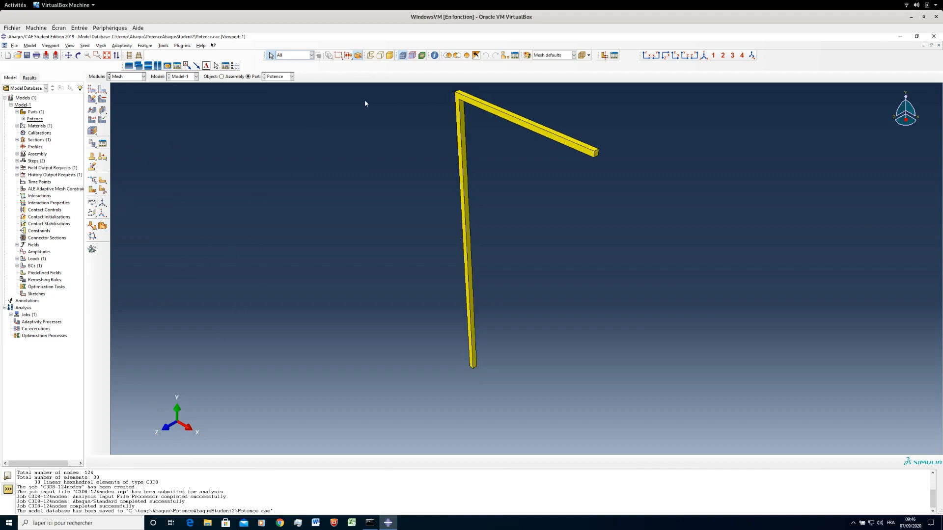
# - Partition the bracket's cell with a point-and-normal plane through the inner corner, using the horizontal arm's lower edge as the normal
pyautogui.click(94, 191)
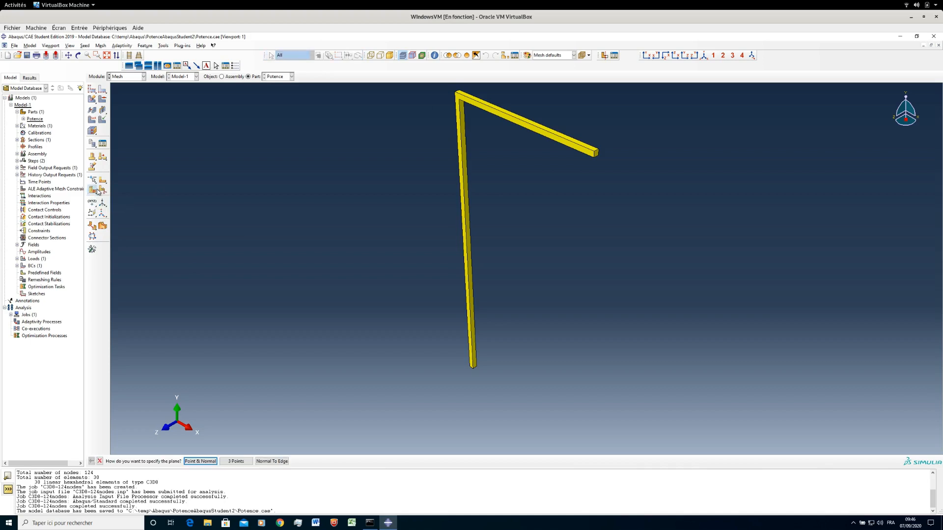
pyautogui.click(195, 462)
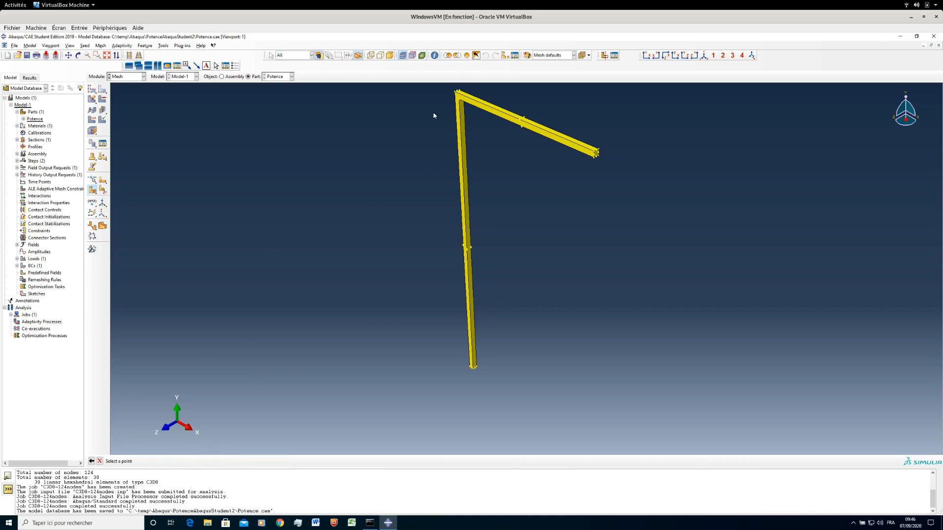
pyautogui.press('F5')
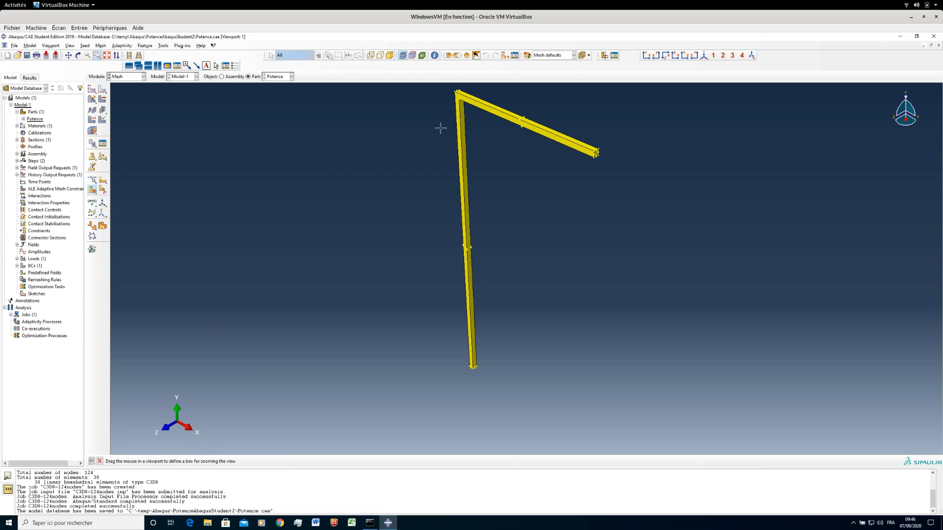
pyautogui.moveTo(435, 111); pyautogui.dragTo(484, 76)
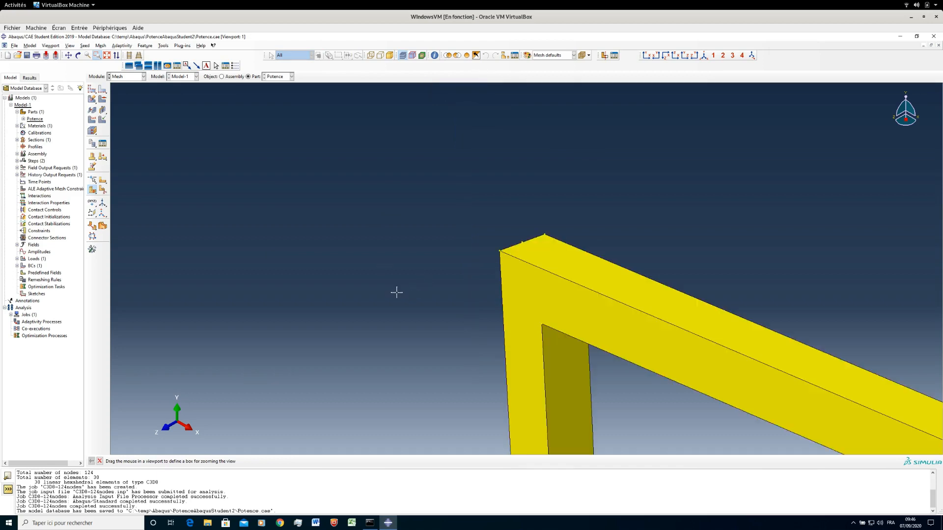
pyautogui.click(98, 55)
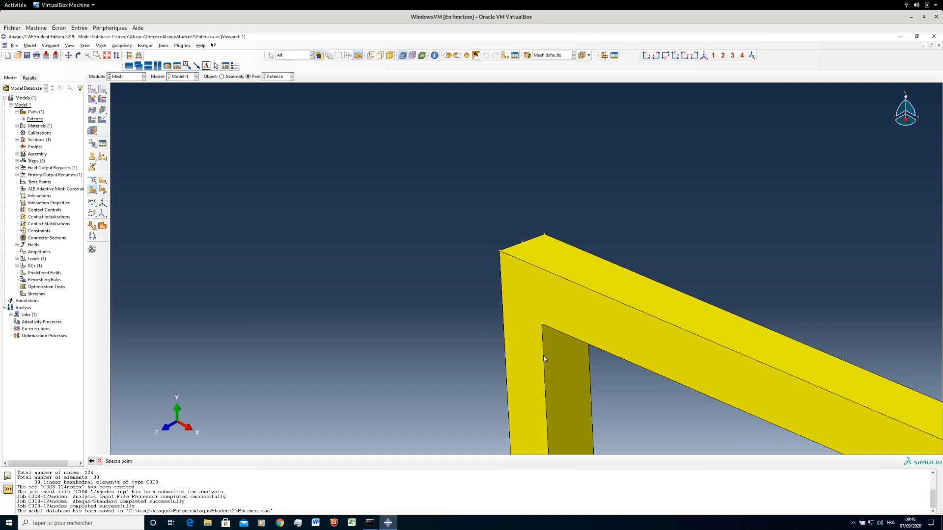
pyautogui.click(542, 326)
pyautogui.click(561, 335)
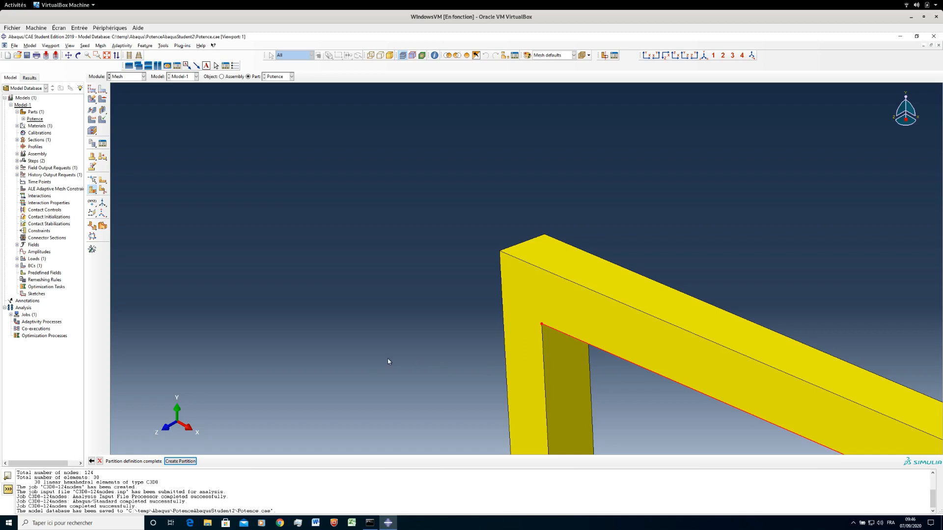
pyautogui.scroll(-1, 175, 439)
pyautogui.press('Return')
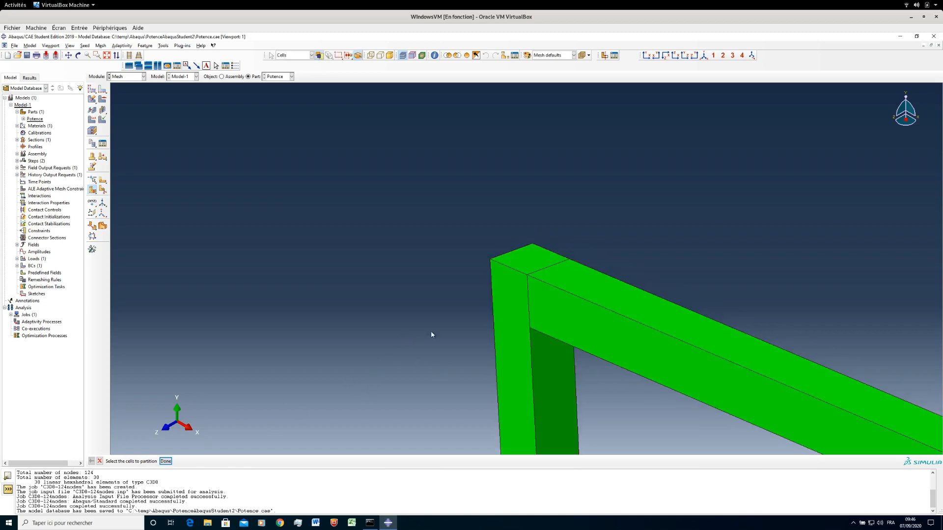
# - Partition the vertical post's cell with a point-and-normal plane at the inner corner, using the post's inner vertical edge as the normal
pyautogui.click(568, 340)
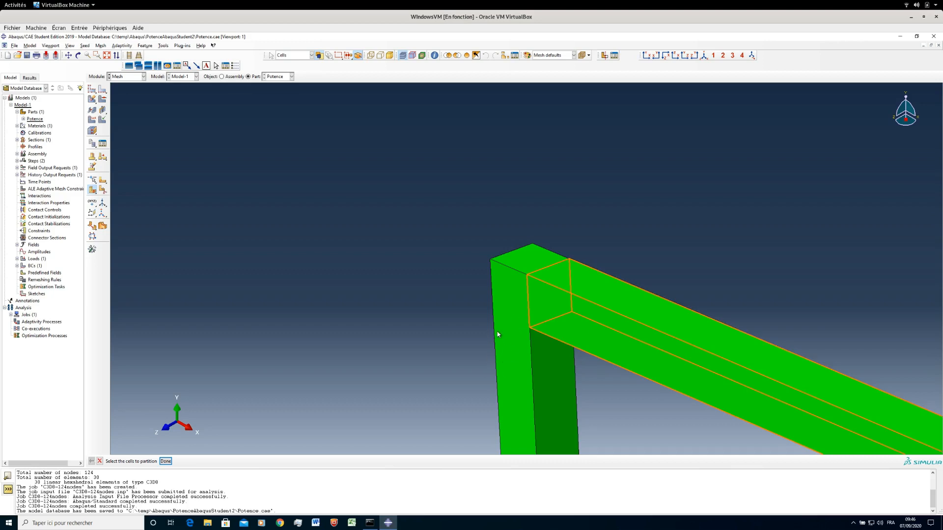
pyautogui.click(166, 191)
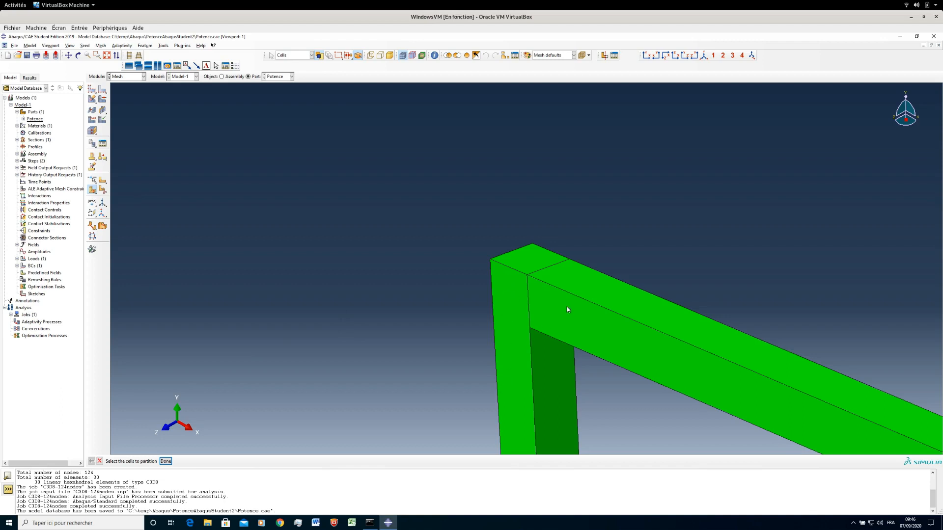
pyautogui.click(516, 353)
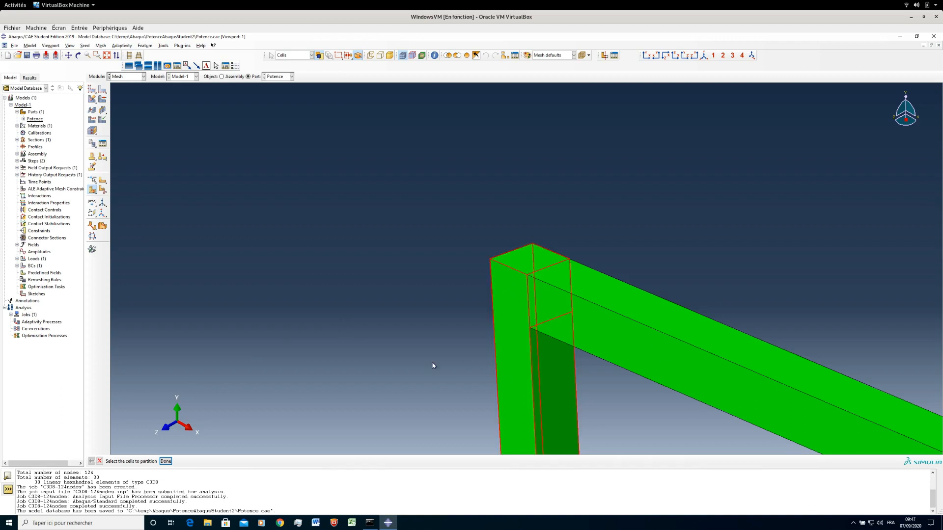
pyautogui.middleClick(375, 352)
pyautogui.click(190, 461)
pyautogui.click(530, 329)
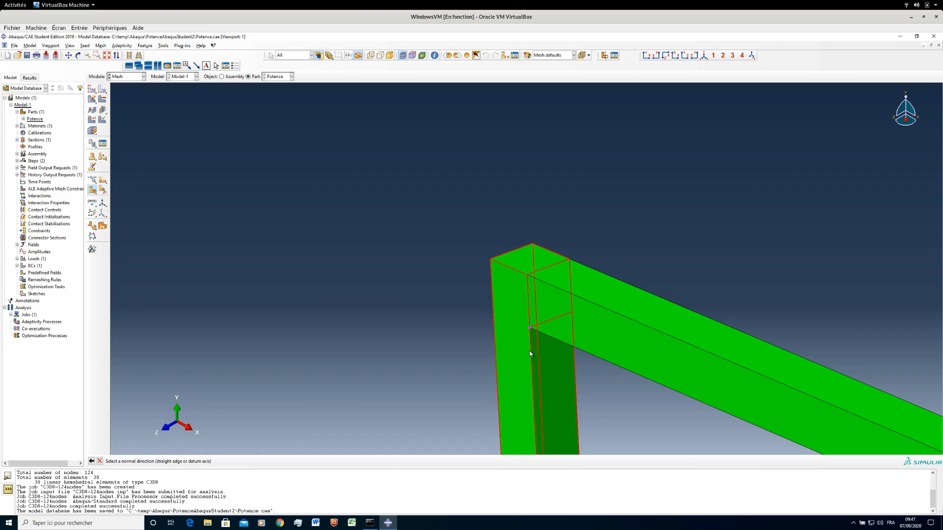
pyautogui.click(531, 353)
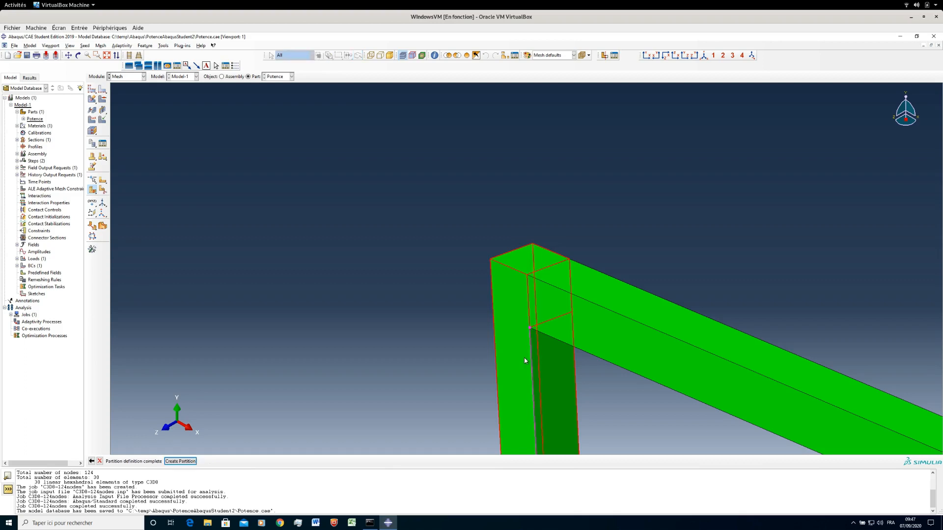
pyautogui.middleClick(419, 347)
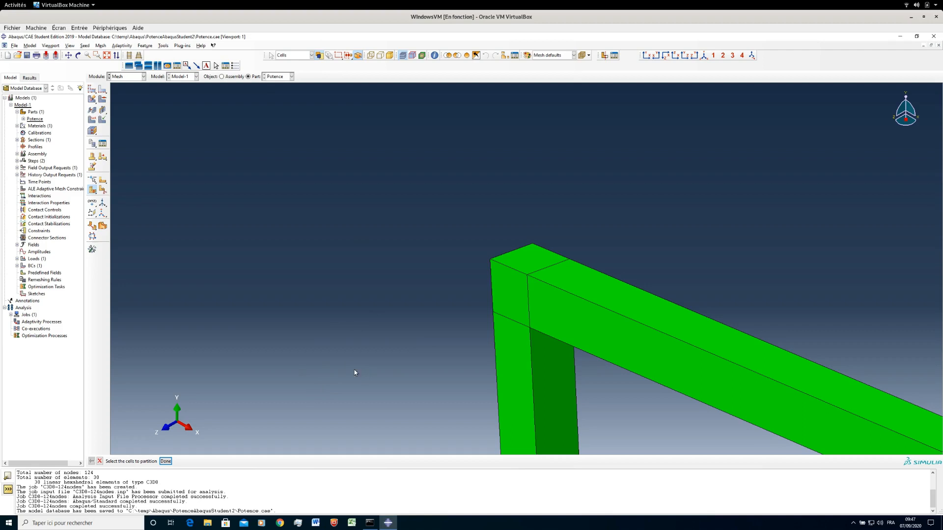
# - Show the whole bracket in isometric view and mesh the partitioned part
pyautogui.click(704, 56)
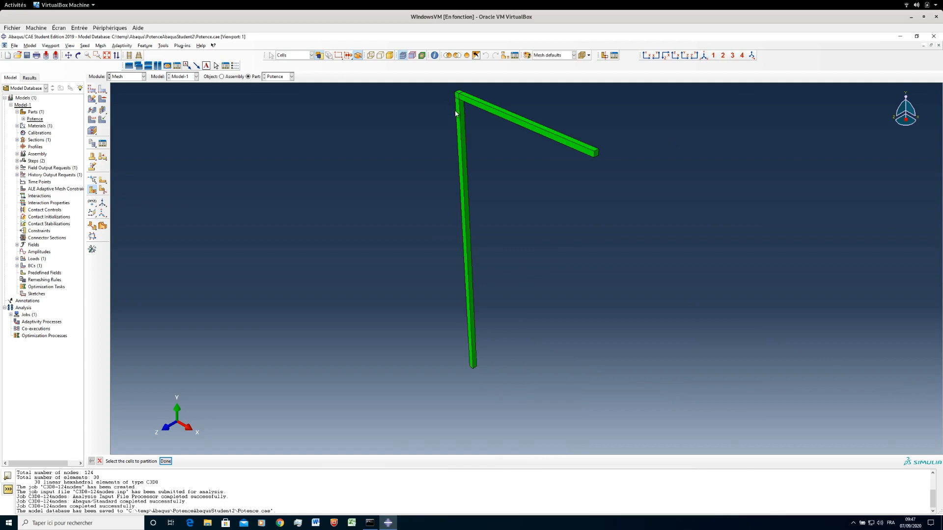
pyautogui.click(93, 99)
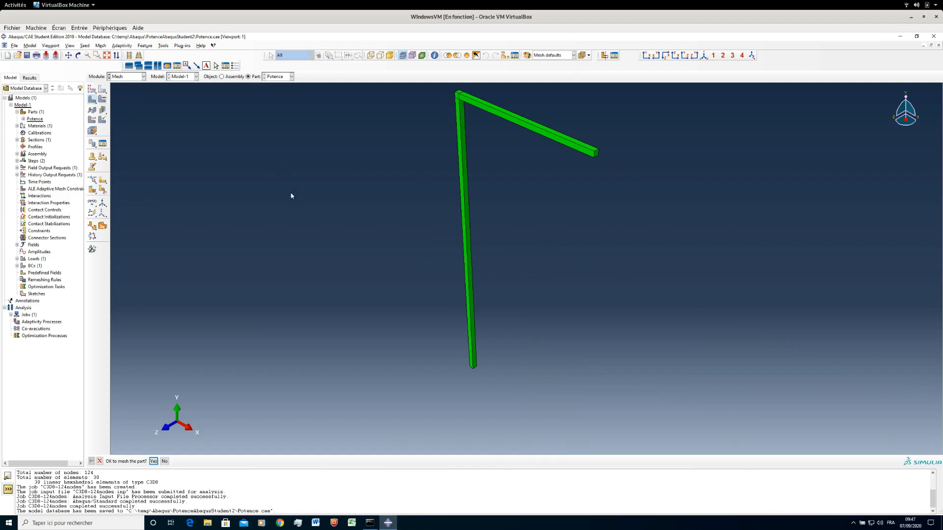
pyautogui.middleClick(290, 223)
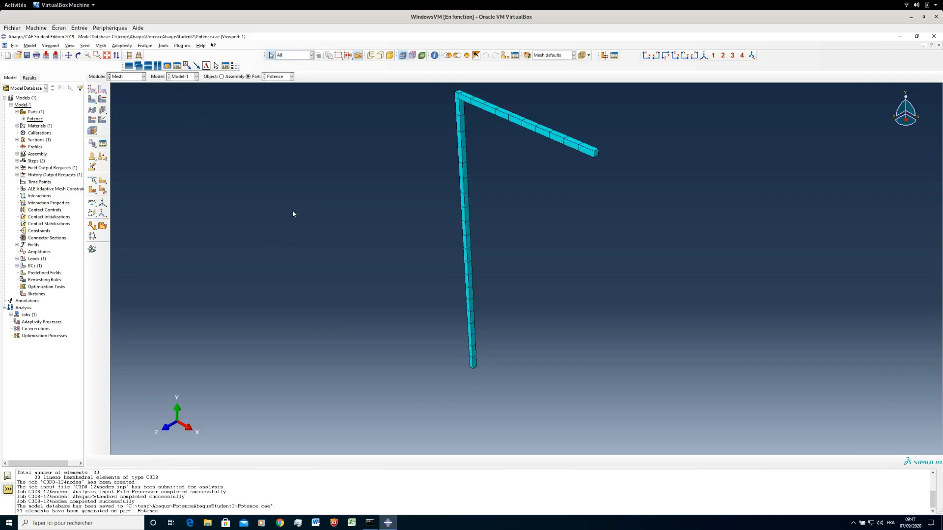
# - Check the mesh controls of the vertical post's cell without changing them, and view the mesh briefly in wireframe before returning to shaded display
pyautogui.click(102, 99)
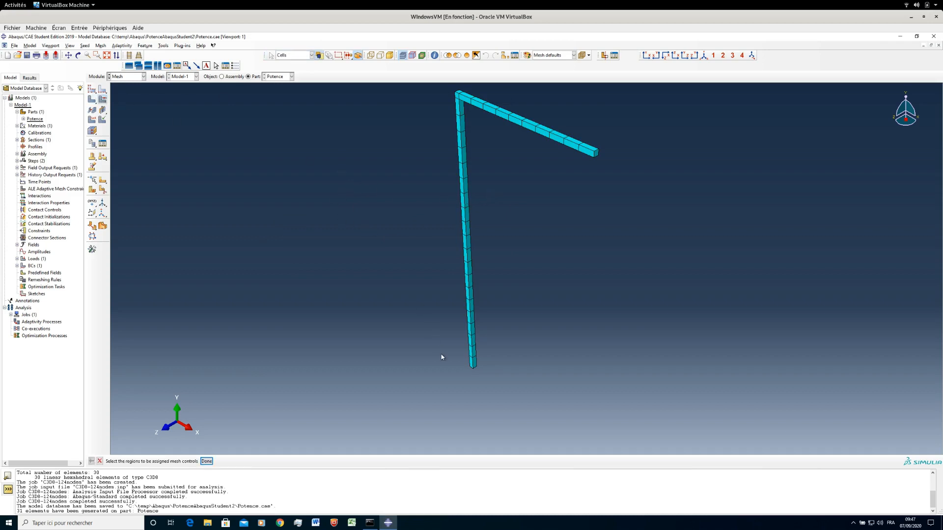
pyautogui.click(472, 362)
pyautogui.middleClick(408, 340)
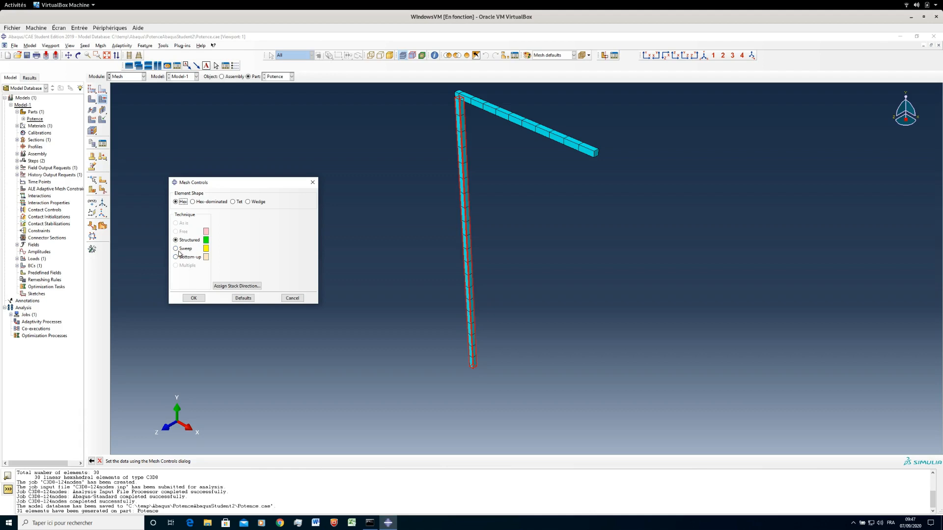
pyautogui.click(290, 299)
pyautogui.click(372, 55)
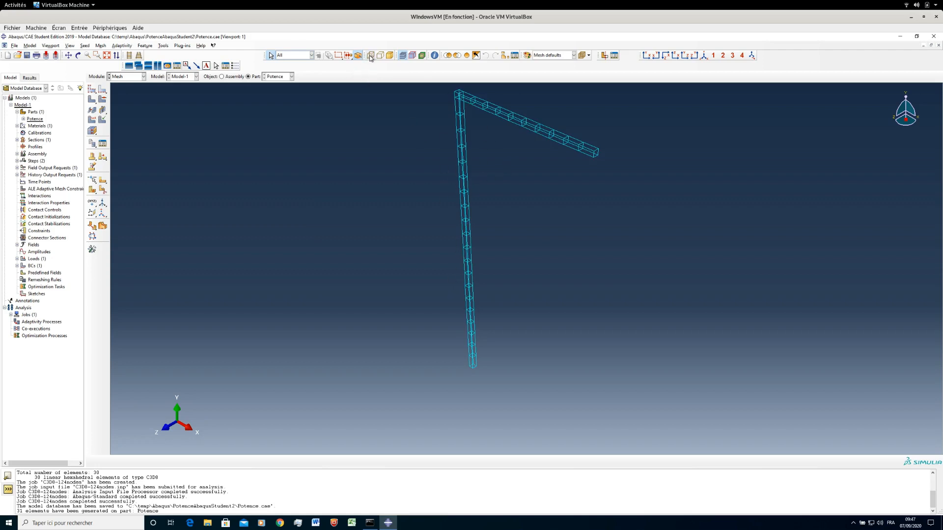
pyautogui.click(389, 56)
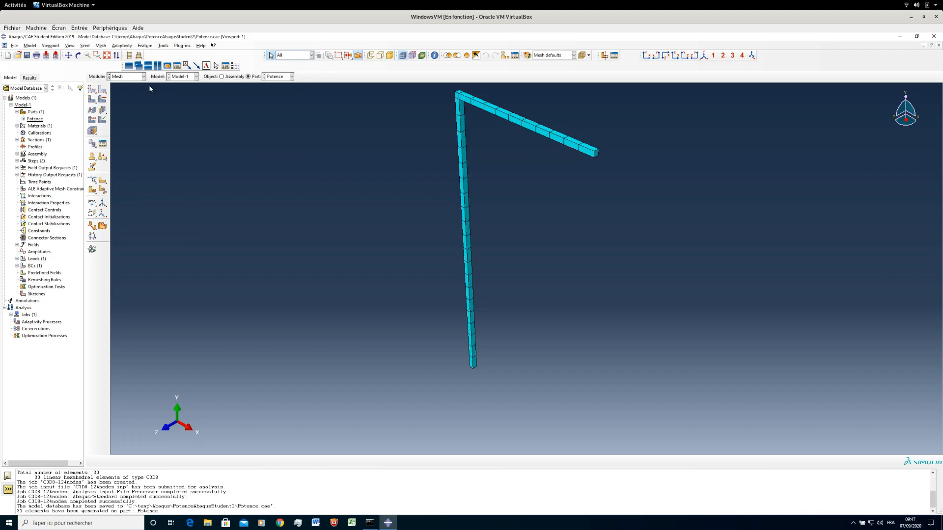
# - Query the mesh of the entire part for its node and element counts
pyautogui.click(164, 45)
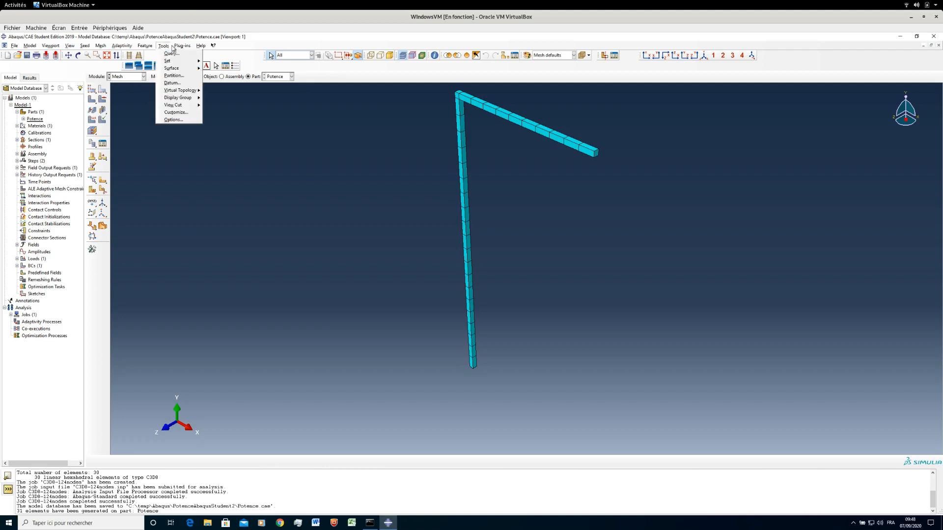
pyautogui.click(170, 53)
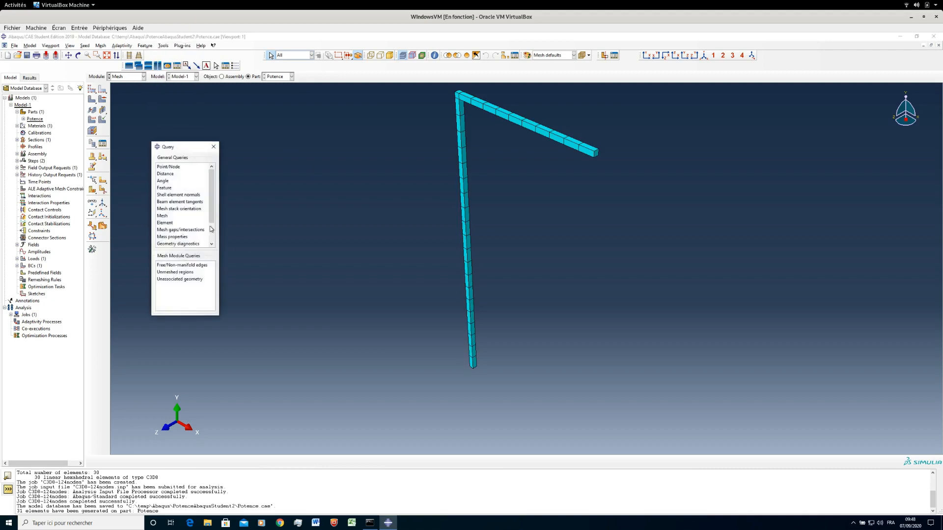
pyautogui.click(166, 216)
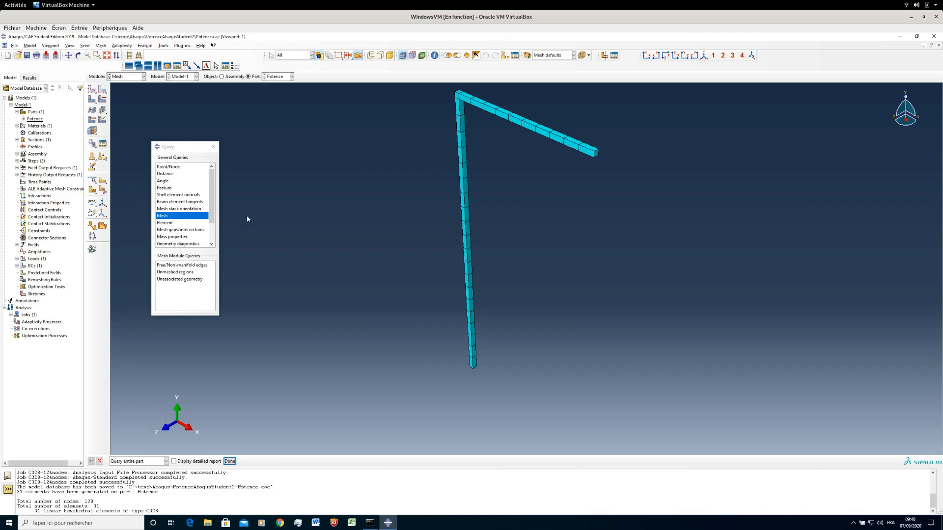
pyautogui.click(214, 146)
# - In the Job module, copy the job C3D8-124nodes as C3D8-128nodes and submit the new job for analysis
pyautogui.click(133, 77)
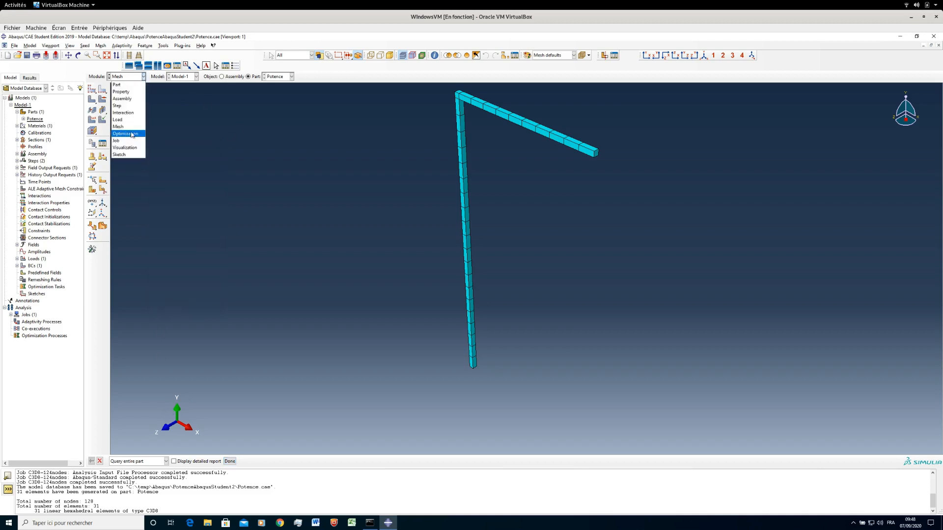
pyautogui.click(129, 140)
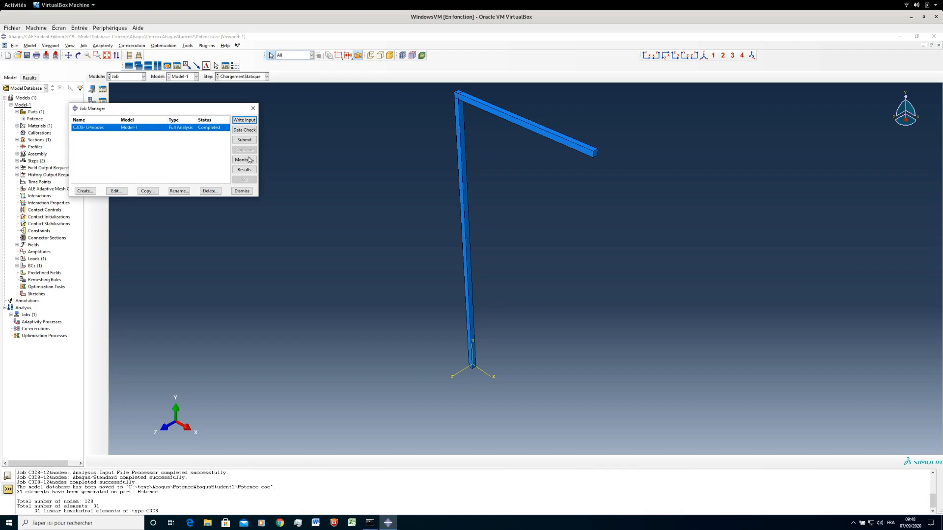
pyautogui.click(157, 193)
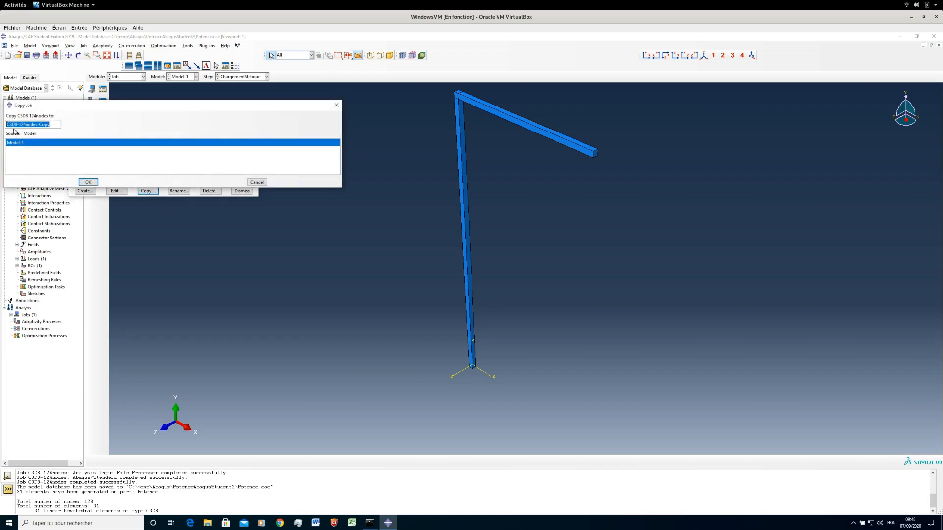
pyautogui.moveTo(23, 125); pyautogui.dragTo(25, 124)
pyautogui.hotkey('shift', 'Left')
pyautogui.hotkey('shift', 'Left')
pyautogui.hotkey('shift', 'Left')
pyautogui.hotkey('shift', 'Left')
pyautogui.press('BackSpace')
pyautogui.click(88, 182)
pyautogui.click(244, 139)
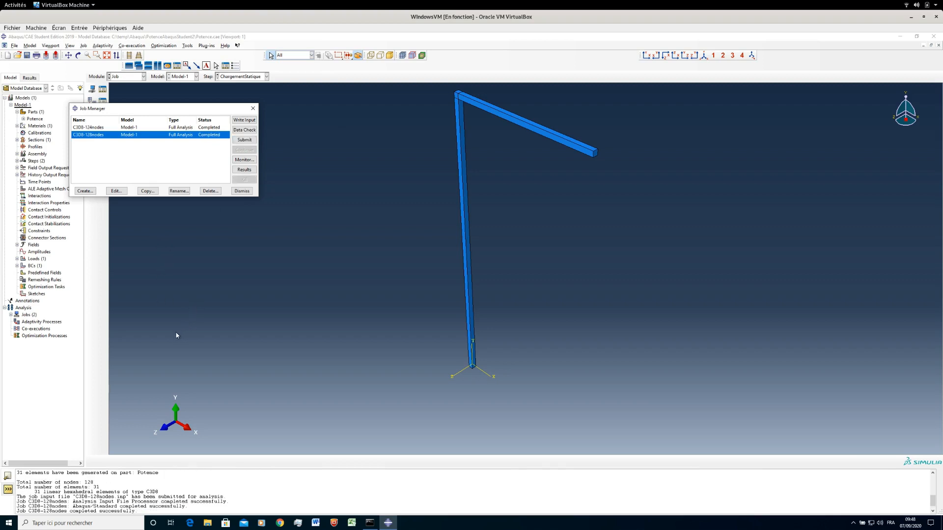
# - Open the results of the C3D8-128nodes job and display the S11 stress component
pyautogui.click(241, 171)
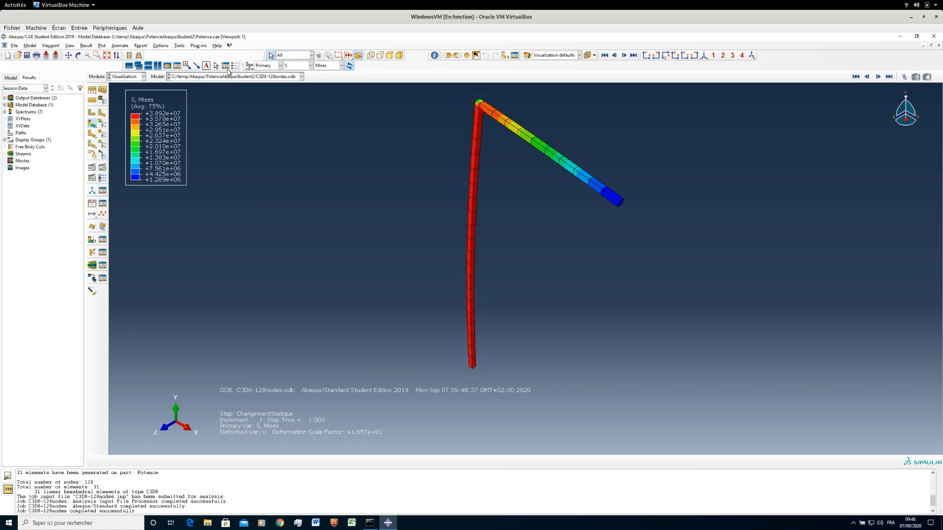
pyautogui.click(318, 66)
pyautogui.click(341, 138)
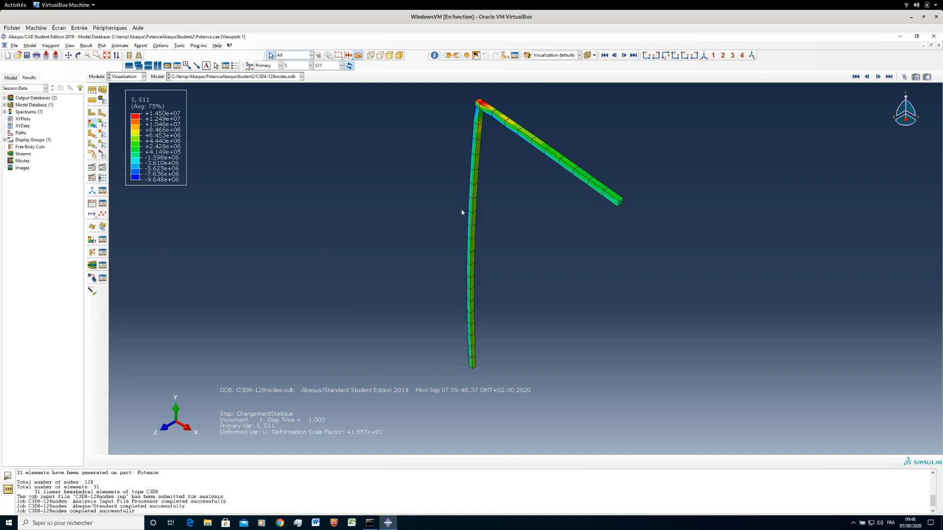
# - Activate the view cut, set the displayed stress component to S22, and inspect the cut bracket from the front, rotated and isometric views
pyautogui.click(94, 242)
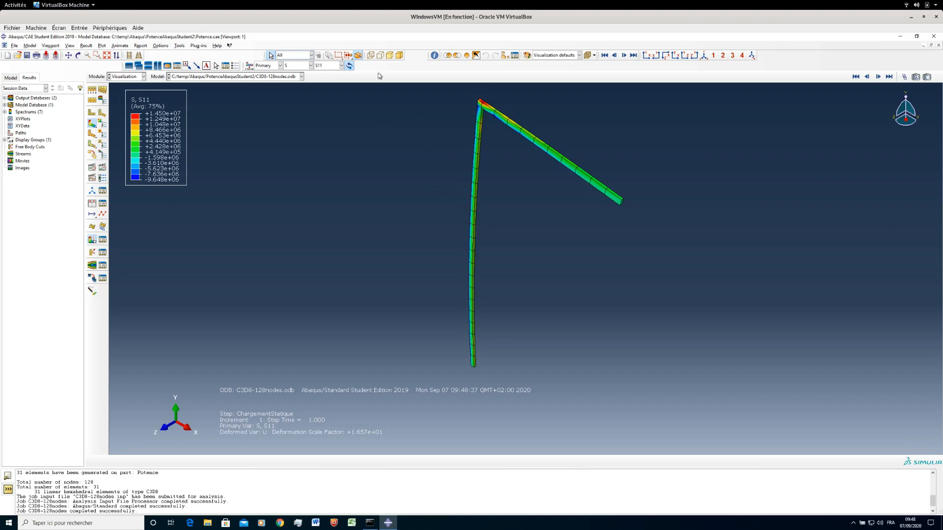
pyautogui.click(646, 56)
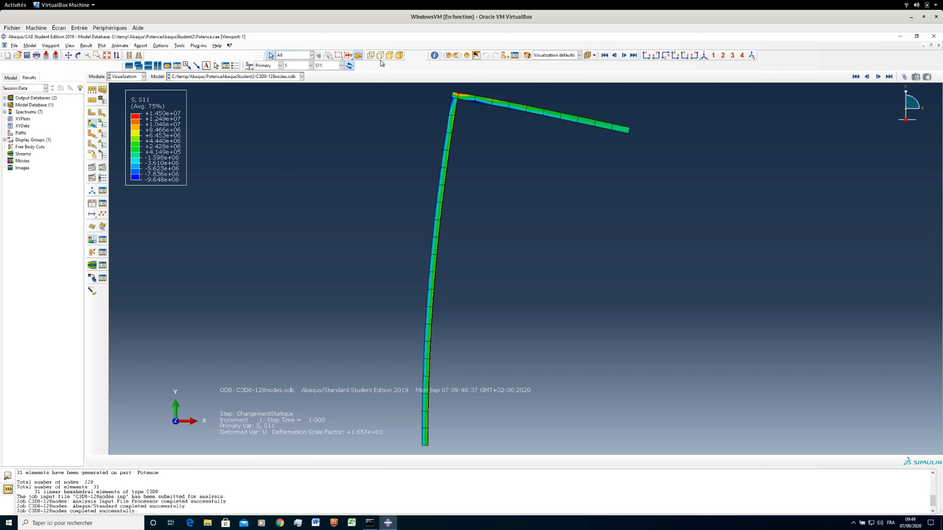
pyautogui.click(331, 68)
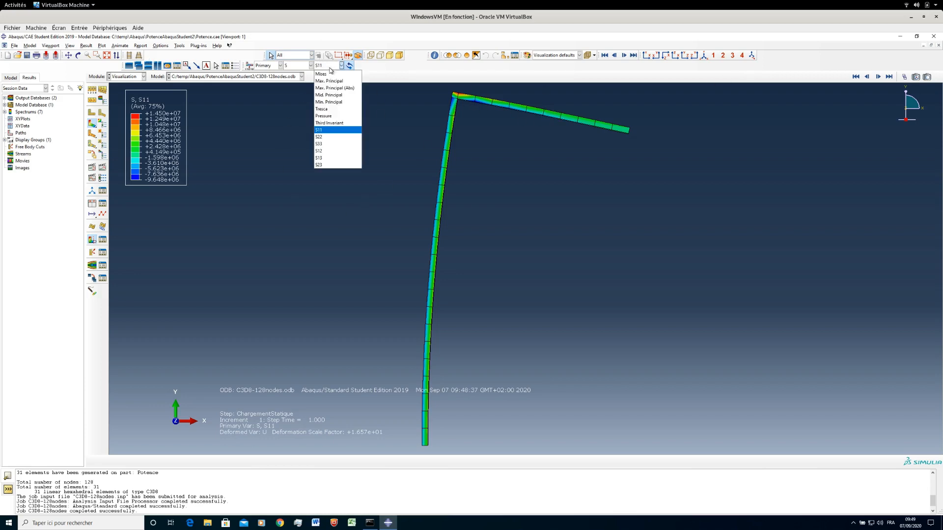
pyautogui.click(329, 137)
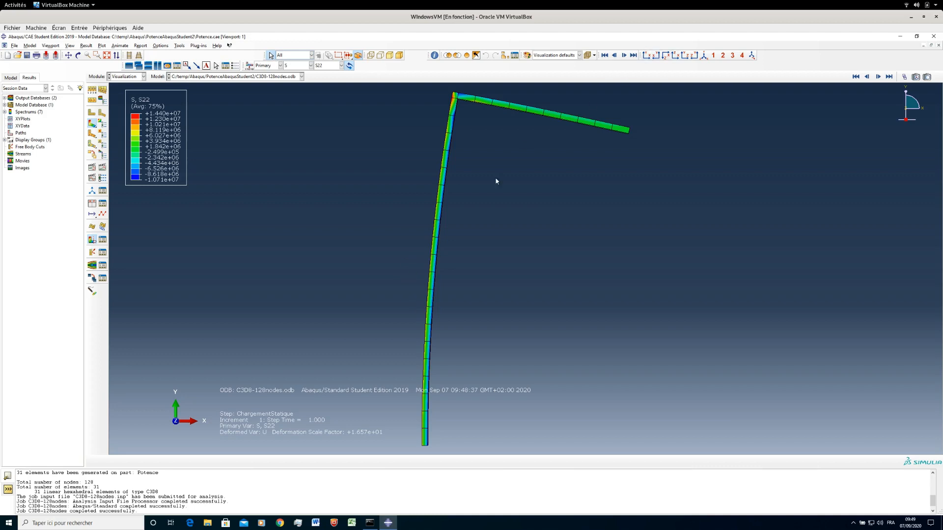
pyautogui.keyDown('ctrl'); pyautogui.keyDown('alt'); pyautogui.moveTo(454, 349); pyautogui.dragTo(561, 305); pyautogui.keyUp('alt'); pyautogui.keyUp('ctrl')
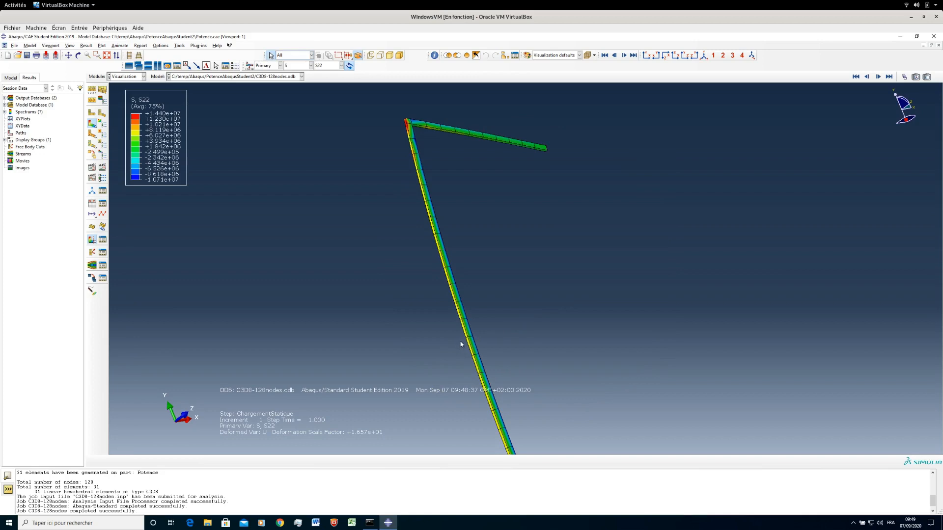
pyautogui.click(704, 55)
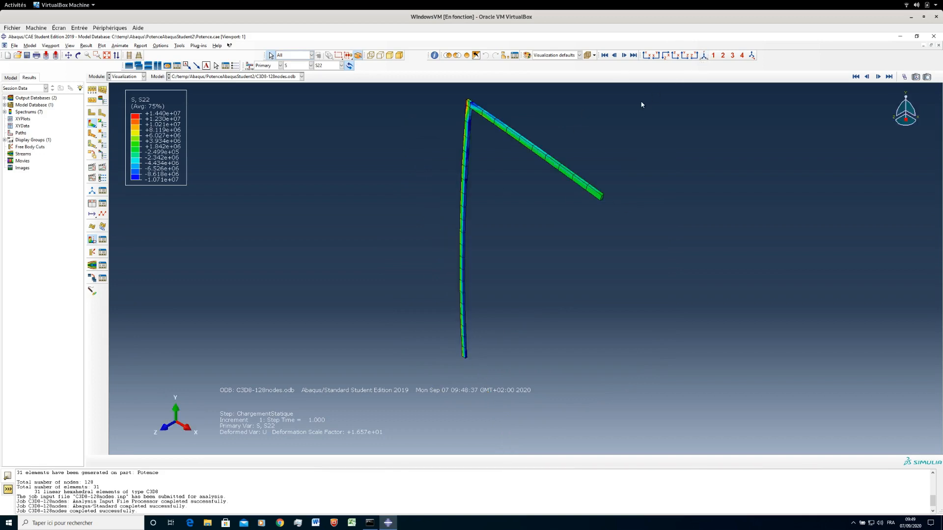
# - Display the displacement magnitude U on the bracket and start a point list path named FlecheSup
pyautogui.click(291, 67)
pyautogui.click(288, 101)
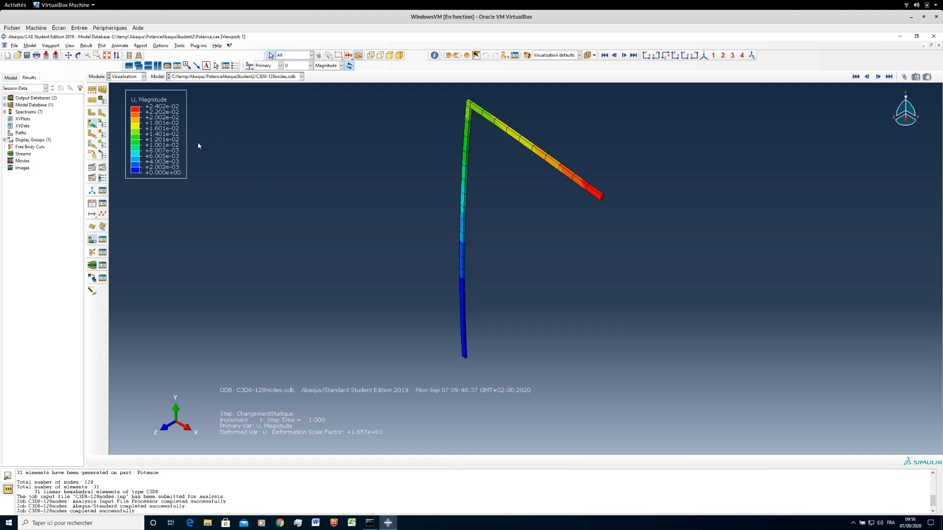
pyautogui.click(181, 46)
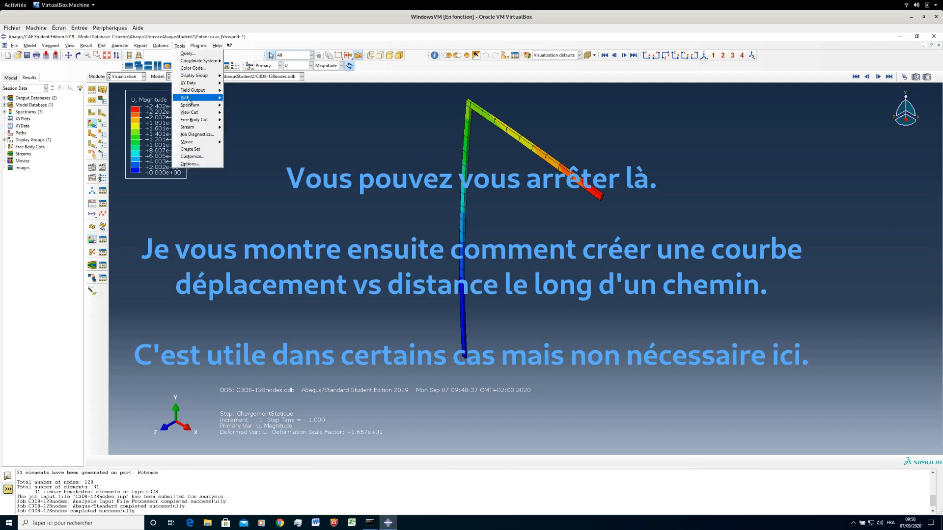
pyautogui.moveTo(194, 97)
pyautogui.click(256, 99)
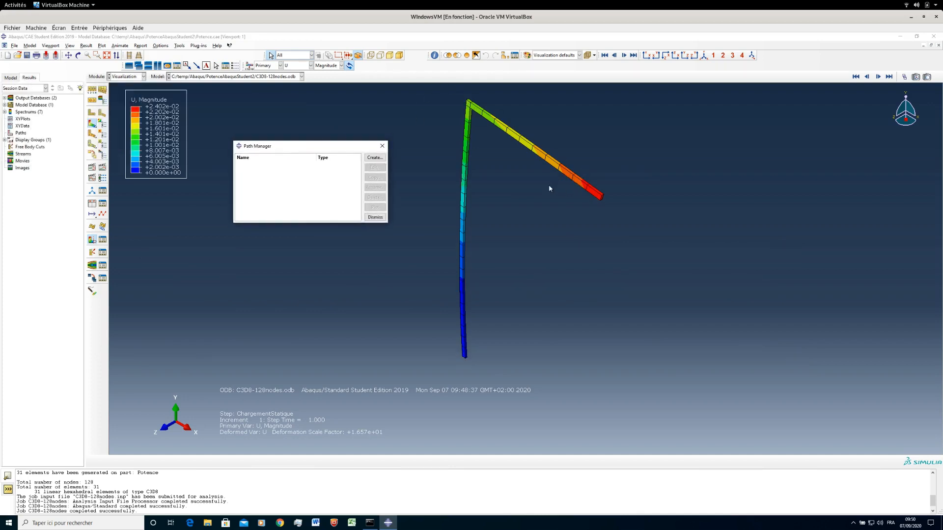
pyautogui.click(375, 157)
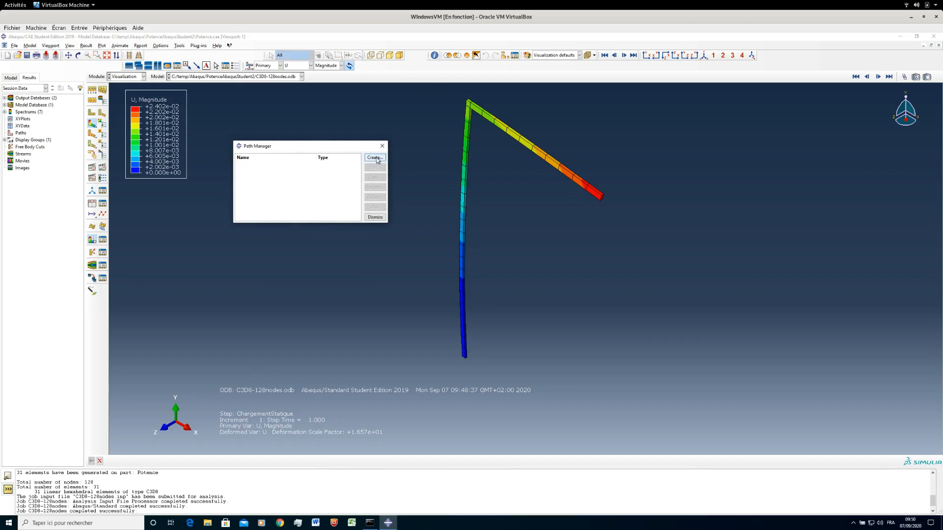
pyautogui.click(381, 236)
pyautogui.hotkey('shift', 'Tab')
pyautogui.write('Fle')
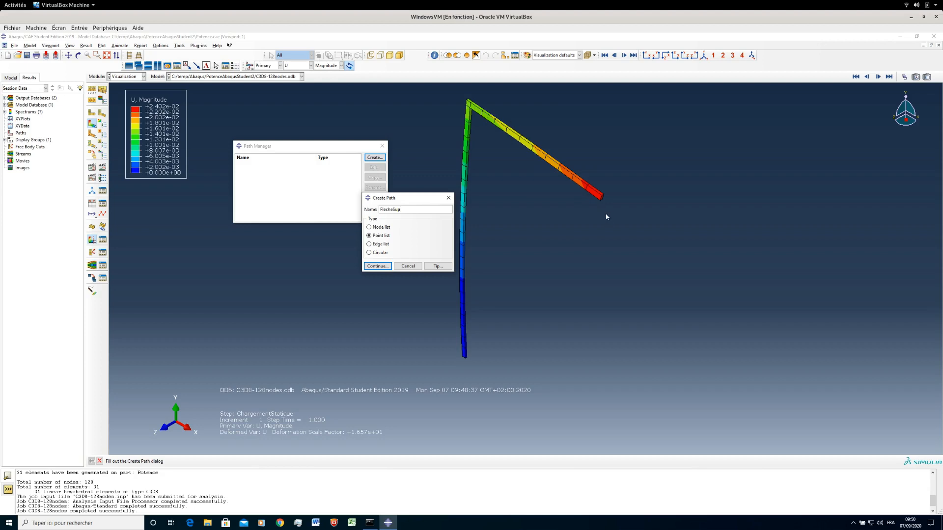
pyautogui.click(377, 266)
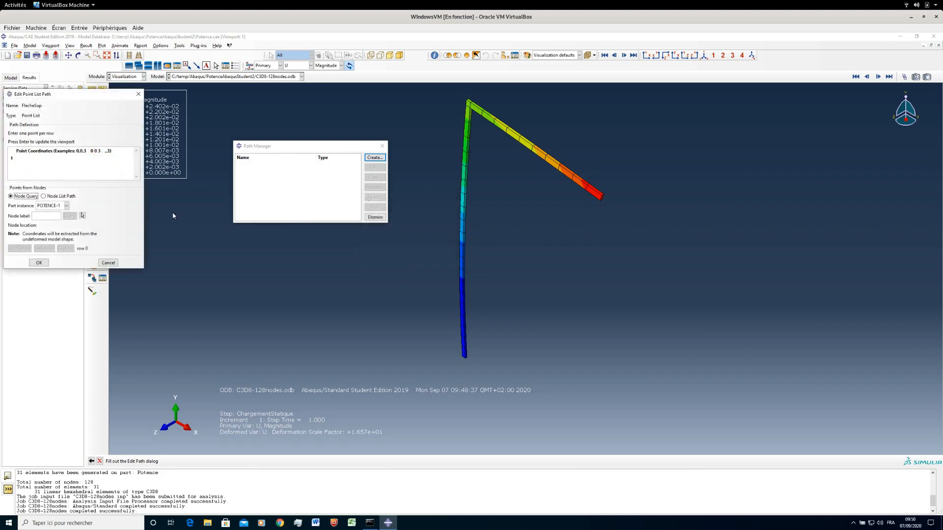
# - Define the FlecheSup path with points 1.5,3.0,0.025 and 0.1,3,0.025, showing the contours on the undeformed shape
pyautogui.moveTo(37, 94); pyautogui.dragTo(335, 208)
pyautogui.click(320, 274)
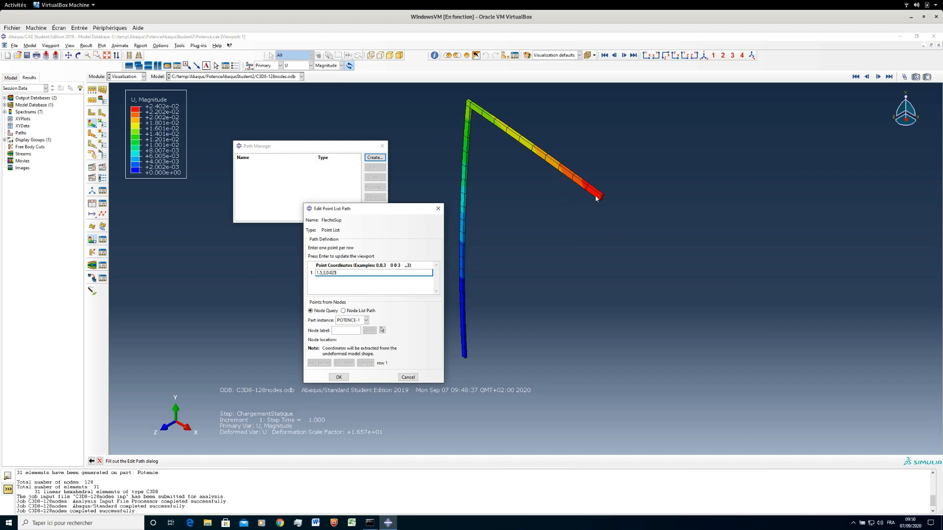
pyautogui.press('Return')
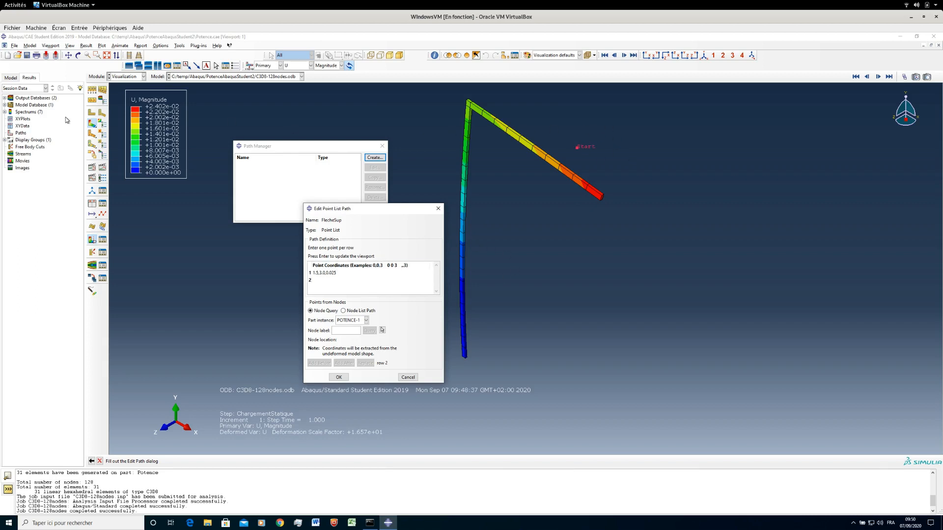
pyautogui.click(102, 126)
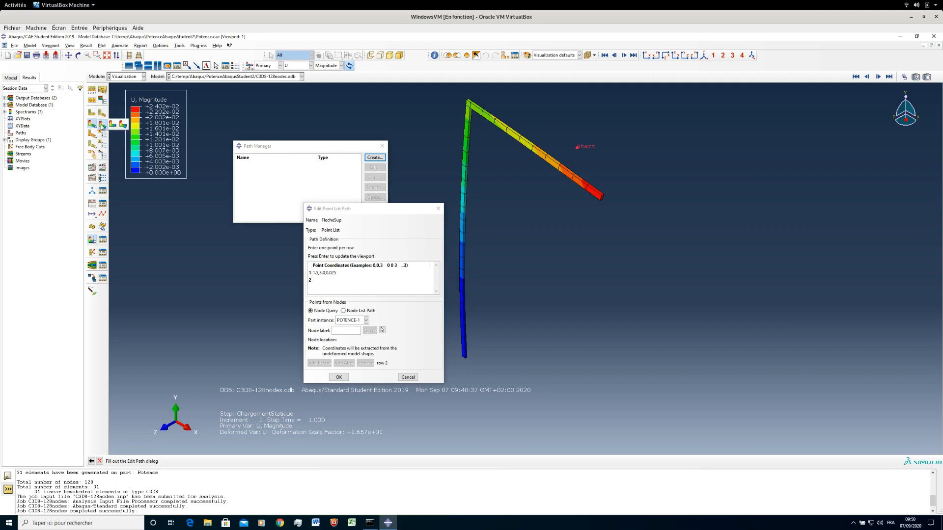
pyautogui.click(113, 125)
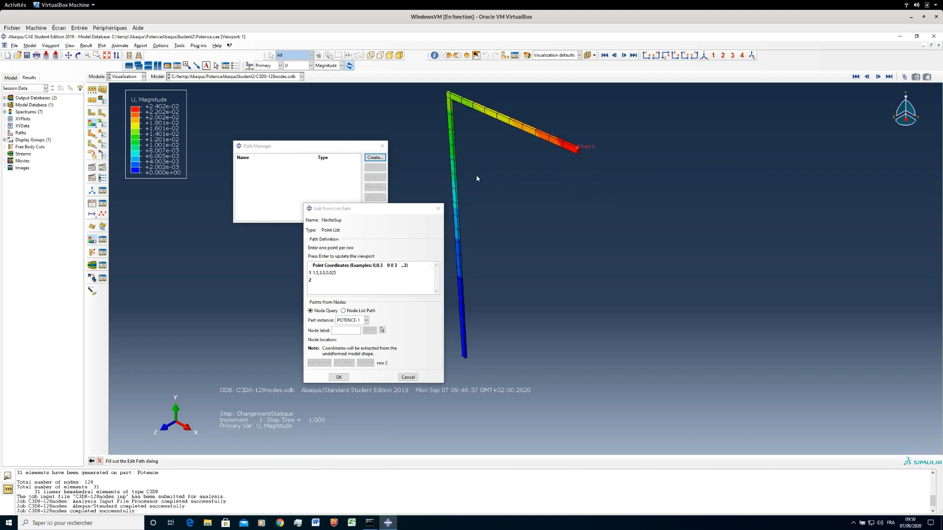
pyautogui.click(318, 281)
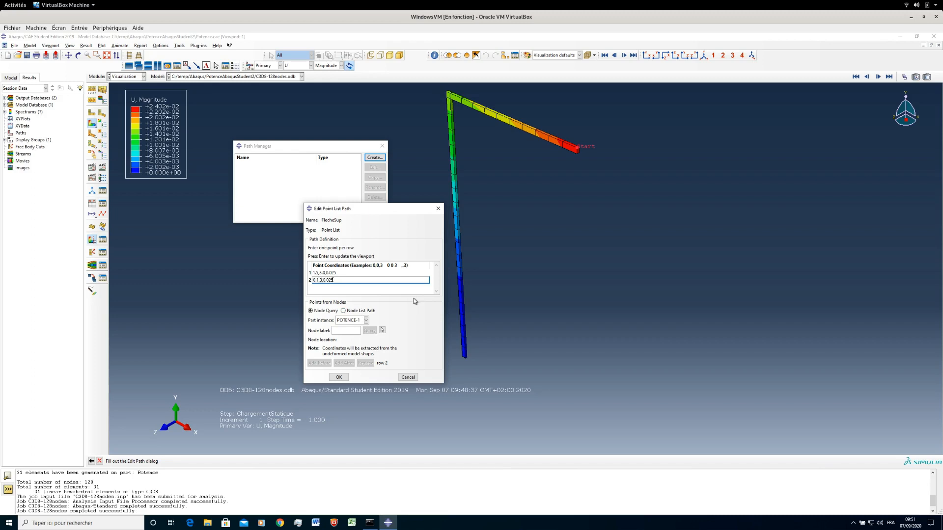
pyautogui.click(338, 377)
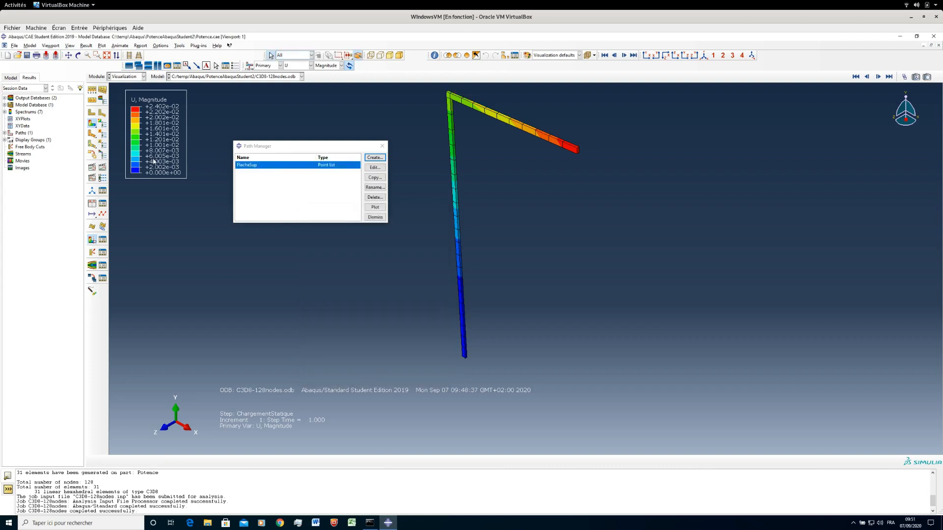
# - Start creating XY data with Path as the source, for the FlecheSup path
pyautogui.click(99, 207)
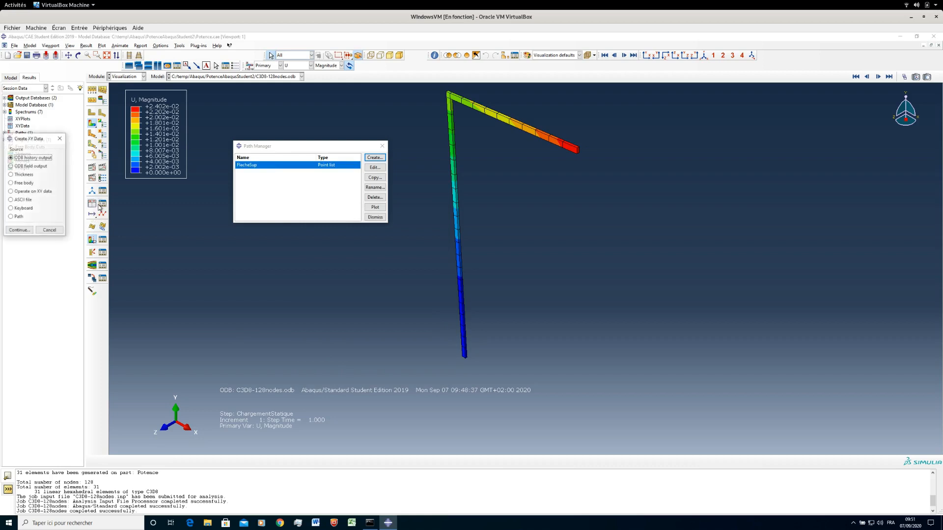
pyautogui.moveTo(18, 137); pyautogui.dragTo(180, 221)
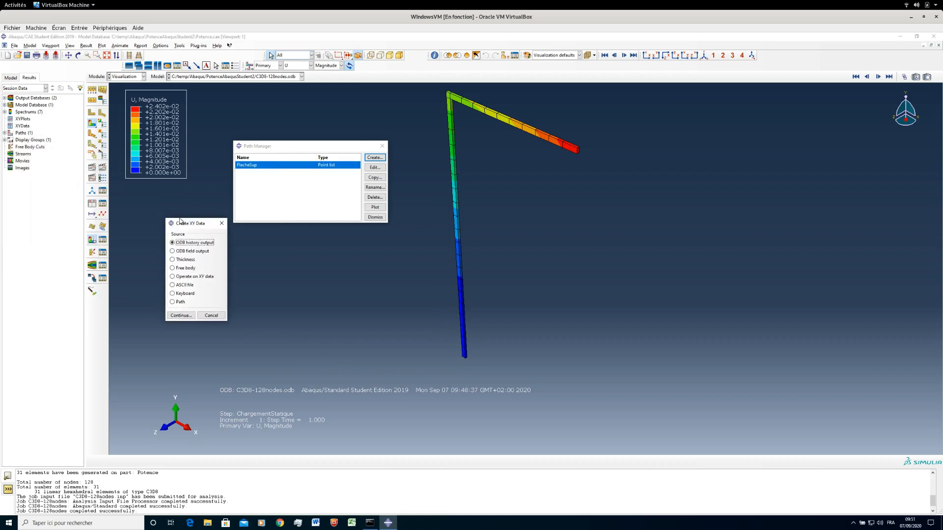
pyautogui.click(179, 302)
pyautogui.click(182, 315)
pyautogui.moveTo(296, 177); pyautogui.dragTo(142, 200)
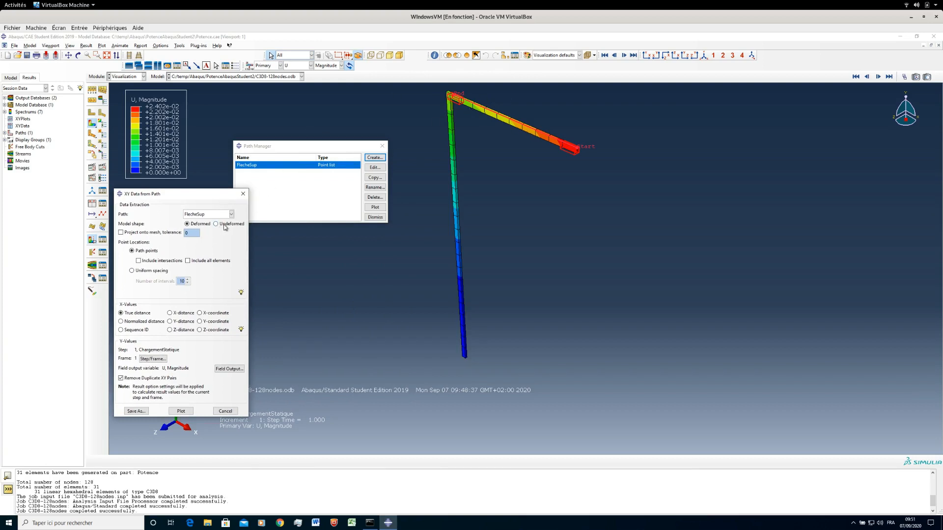
# - Compare the FlecheSup path with the contours on the deformed and undeformed bracket
pyautogui.click(91, 124)
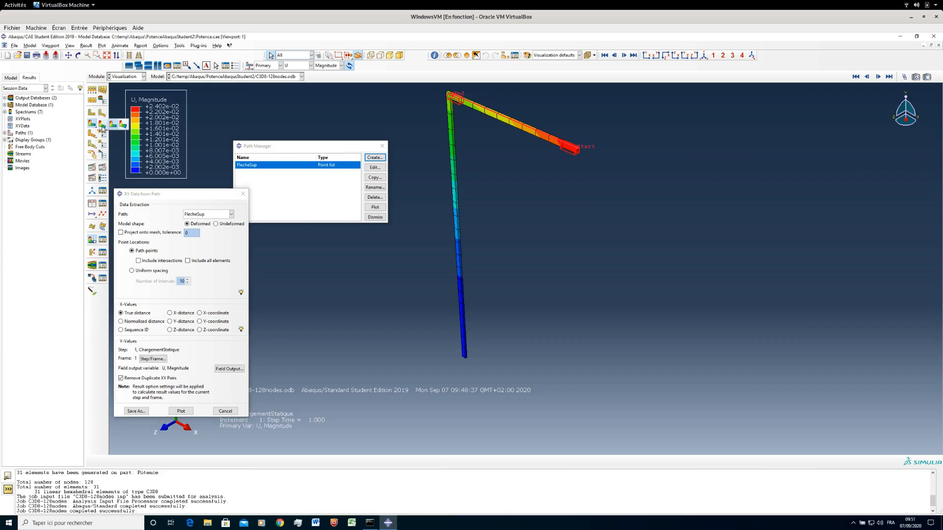
pyautogui.click(103, 126)
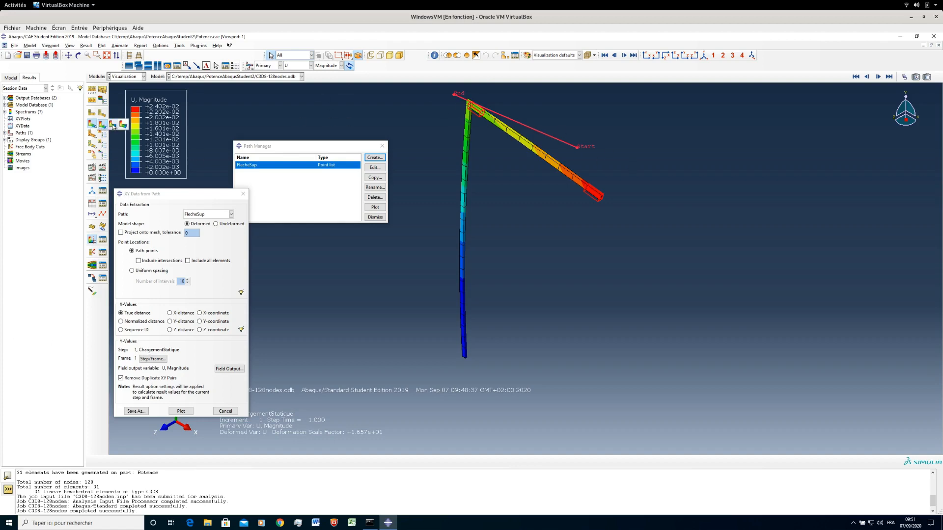
pyautogui.click(91, 124)
# - Plot the displacement magnitude along FlecheSup, using the undeformed model shape and including intersections
pyautogui.click(223, 225)
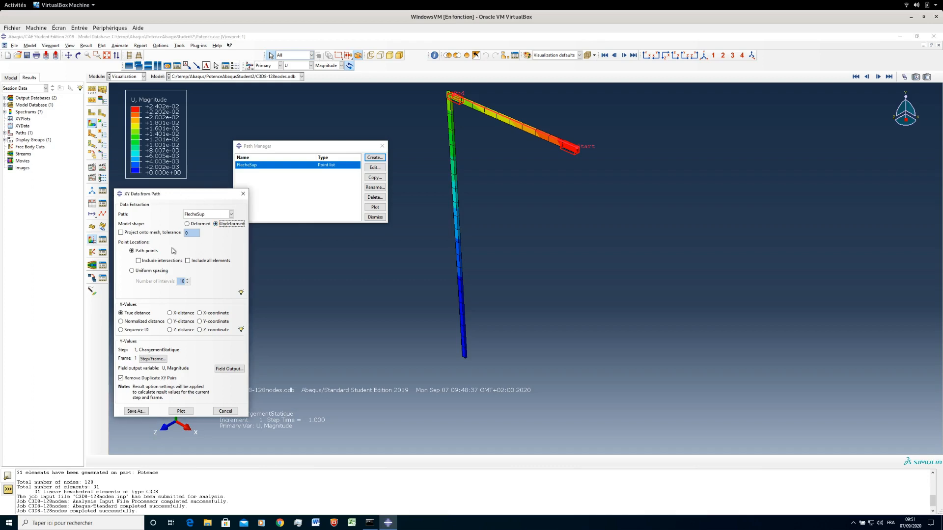
pyautogui.click(153, 261)
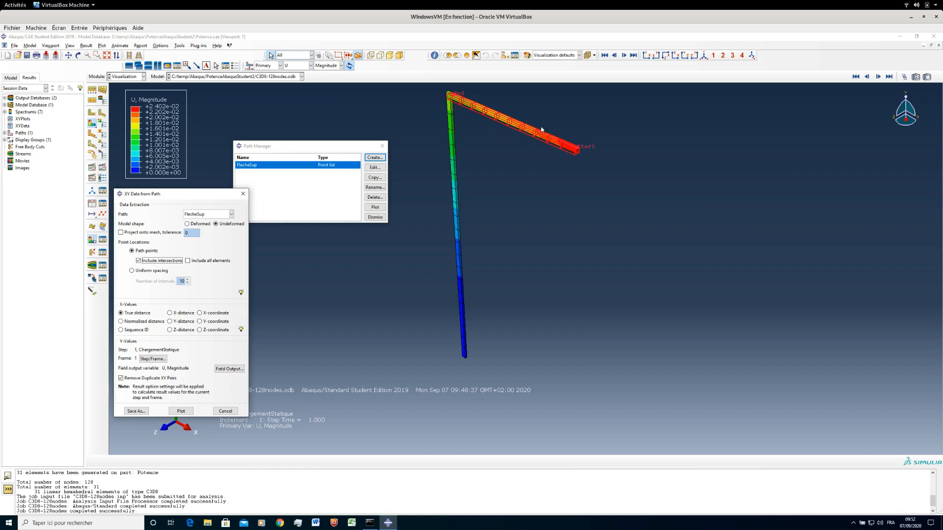
pyautogui.click(181, 411)
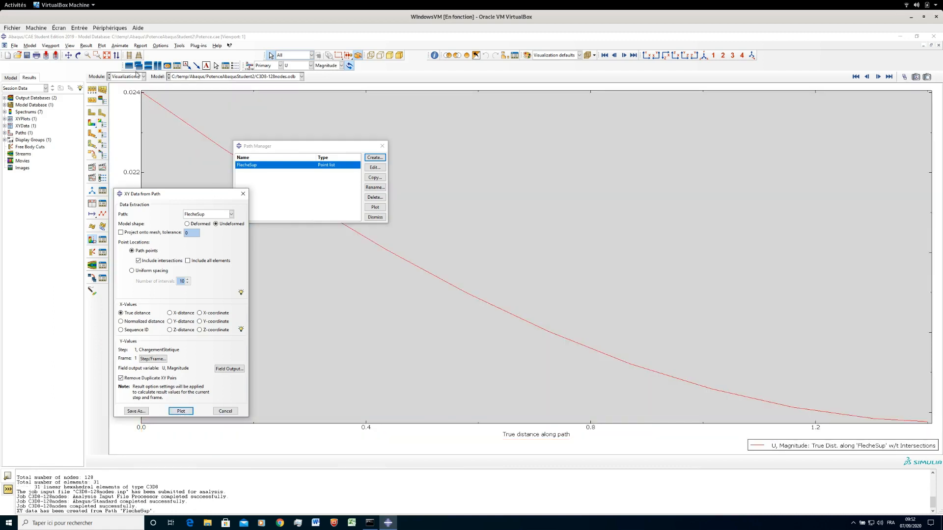
pyautogui.moveTo(182, 197); pyautogui.dragTo(485, 323)
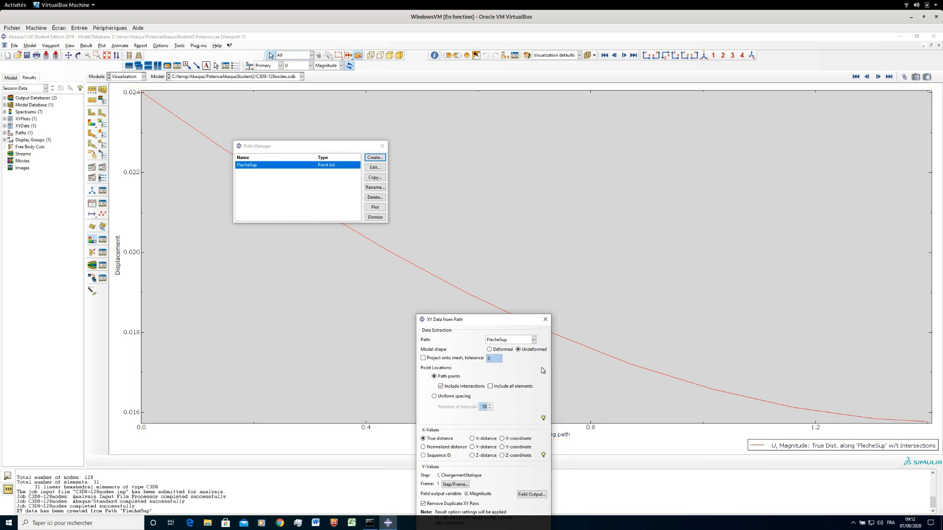
pyautogui.moveTo(499, 326); pyautogui.dragTo(342, 92)
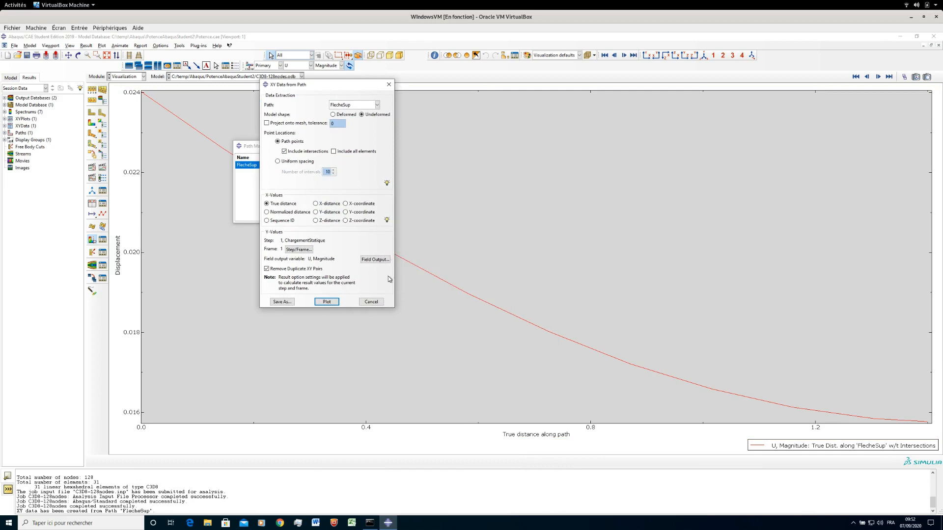
# - Save the path data as Umagnitude-FecheSup, close the XY data and path dialogs, and redisplay the bracket's displacement contours
pyautogui.click(278, 302)
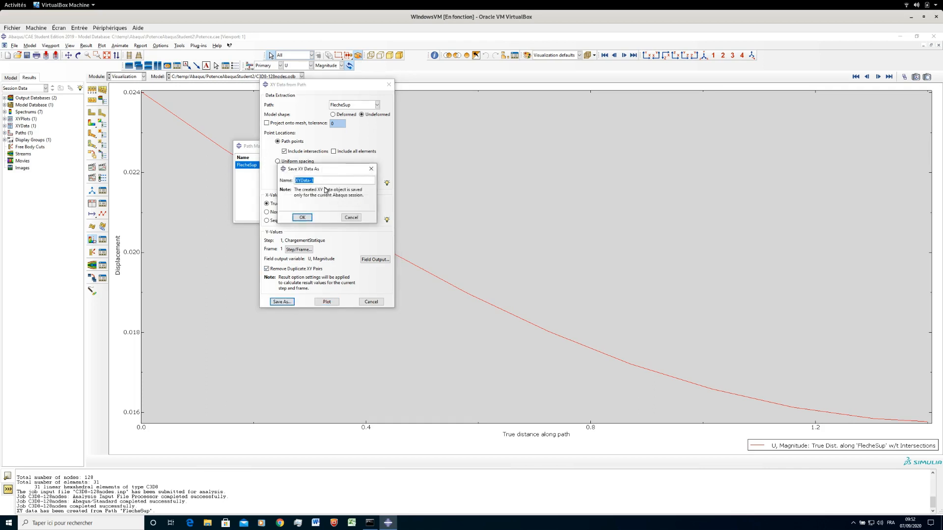
pyautogui.write('Umagnitude-FecheSup')
pyautogui.click(312, 217)
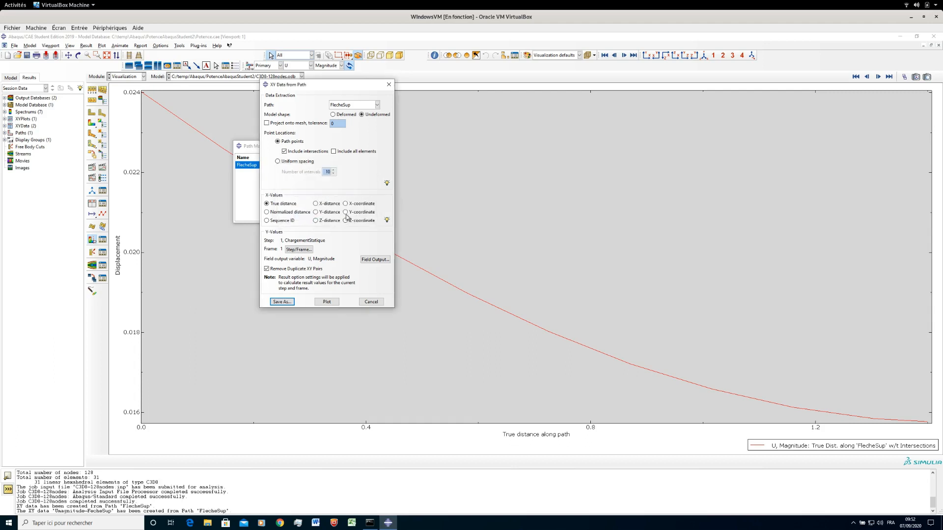
pyautogui.click(371, 301)
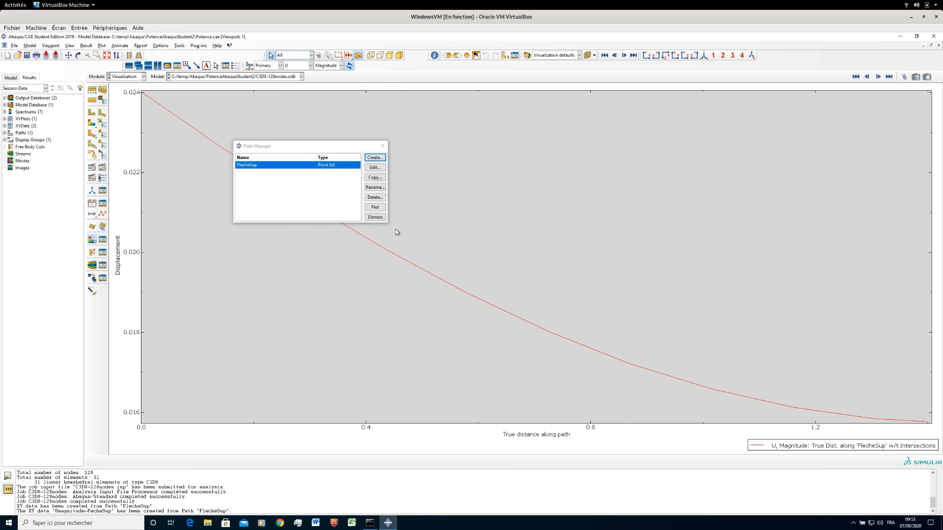
pyautogui.click(383, 146)
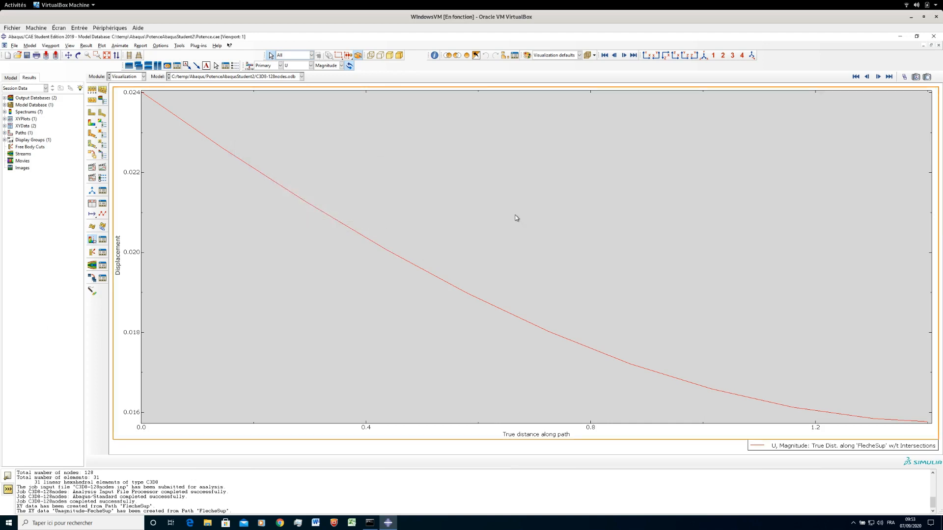
pyautogui.click(92, 123)
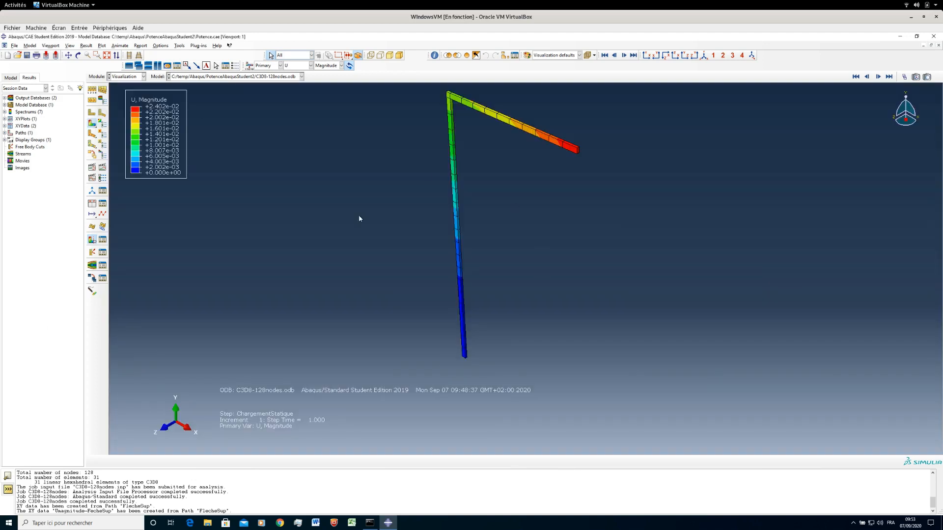
# - Try to copy the XY data Umagnitude-FecheSup from the session to the output database C3D8-128nodes.odb
pyautogui.click(102, 204)
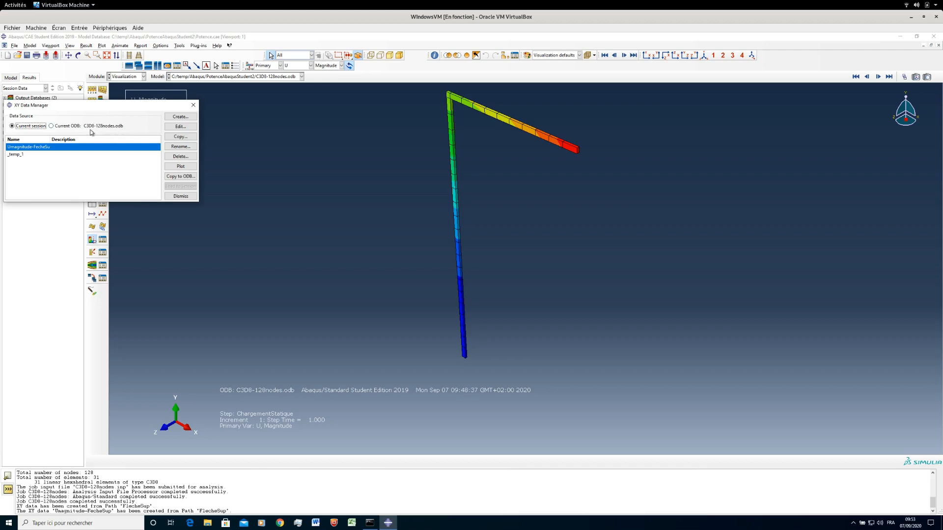
pyautogui.moveTo(90, 105); pyautogui.dragTo(261, 156)
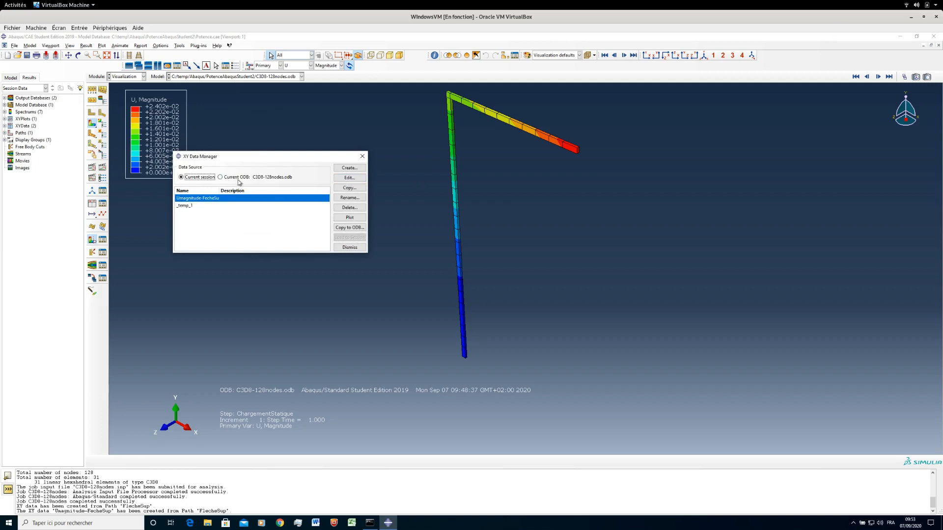
pyautogui.click(348, 228)
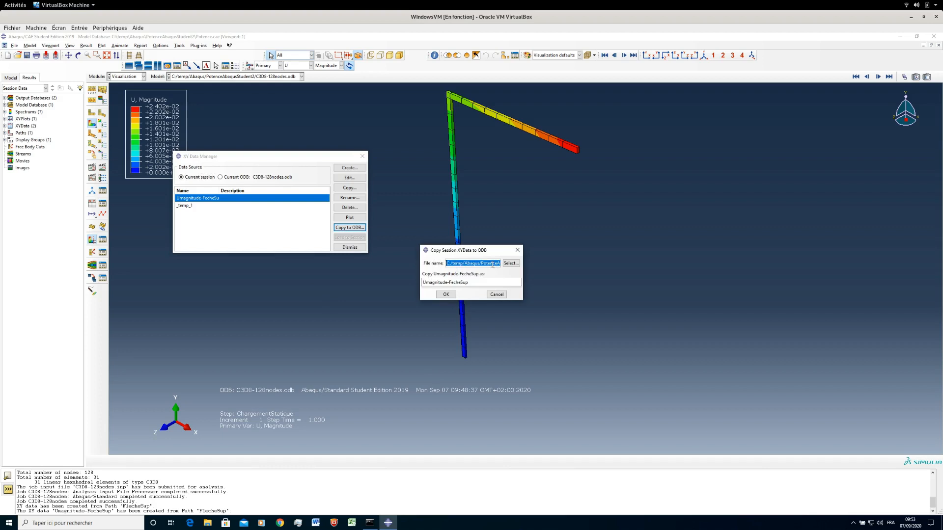
pyautogui.click(494, 265)
pyautogui.press('End')
pyautogui.click(446, 294)
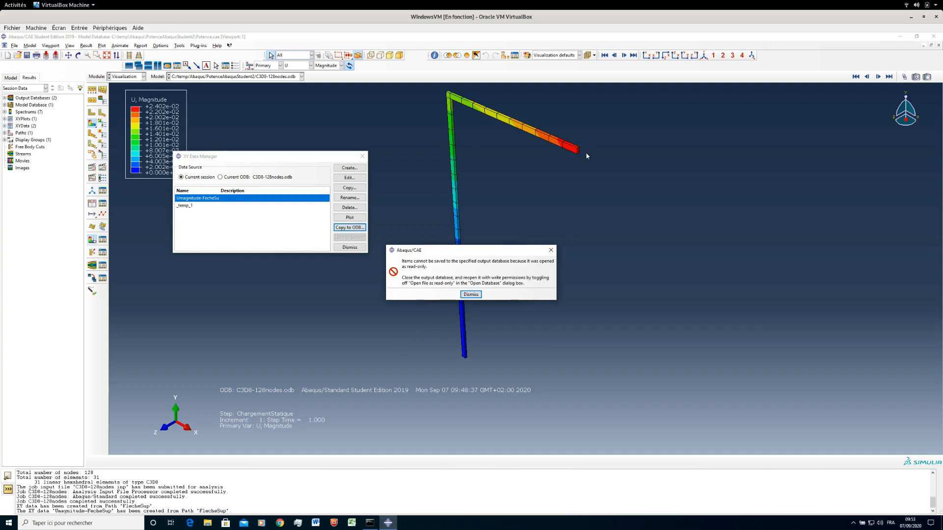
pyautogui.click(471, 295)
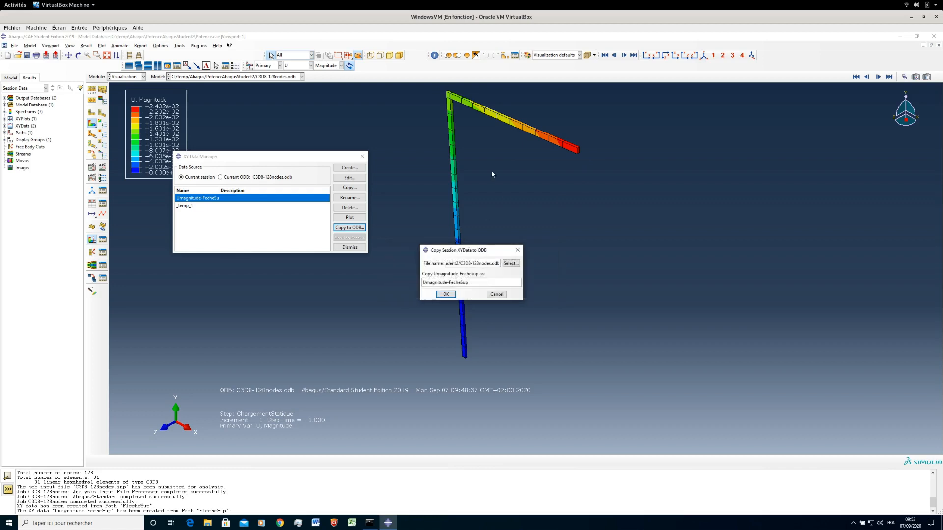
pyautogui.click(498, 295)
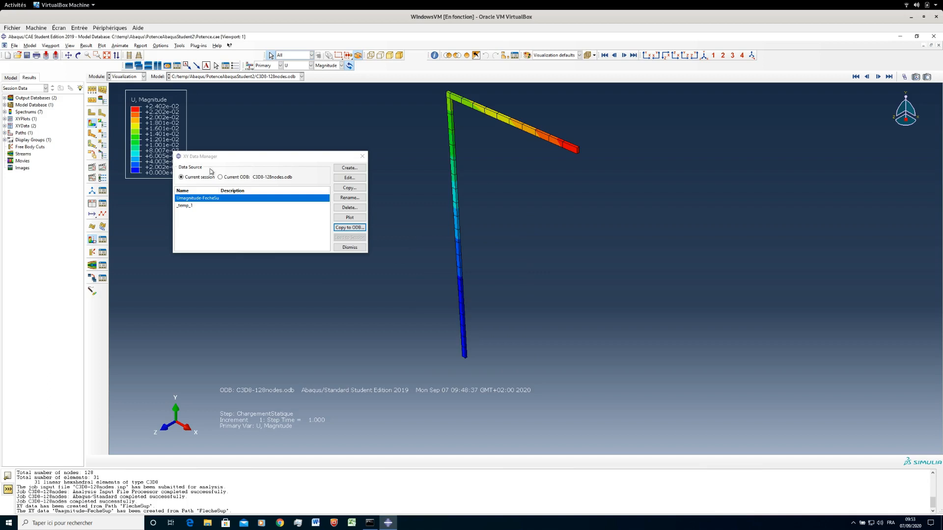
# - Check the XY data stored in the current output database, return to the session data, and close C3D8-128nodes.odb
pyautogui.click(226, 177)
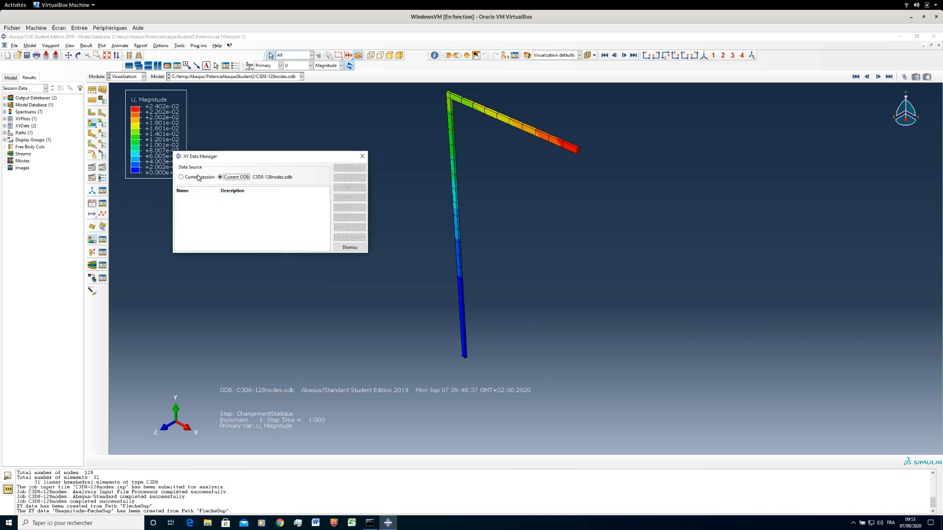
pyautogui.click(198, 178)
pyautogui.click(17, 46)
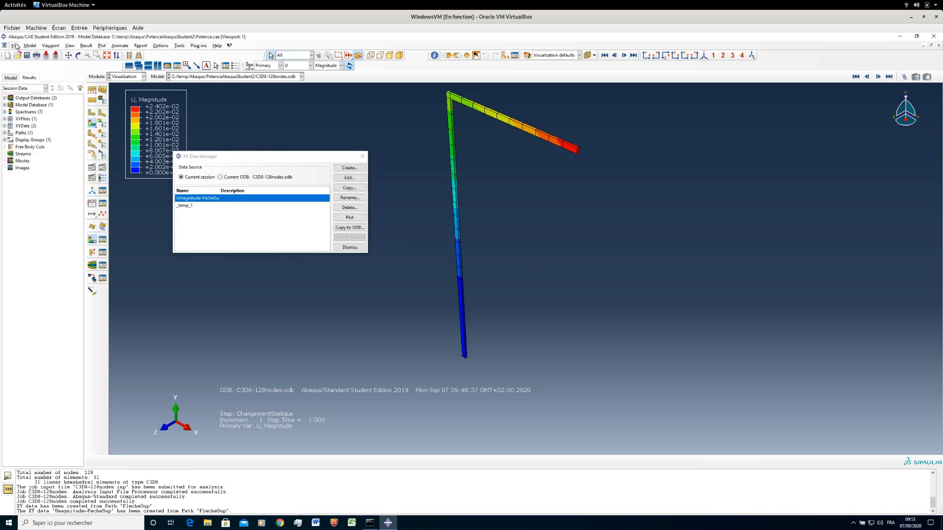
pyautogui.click(4, 98)
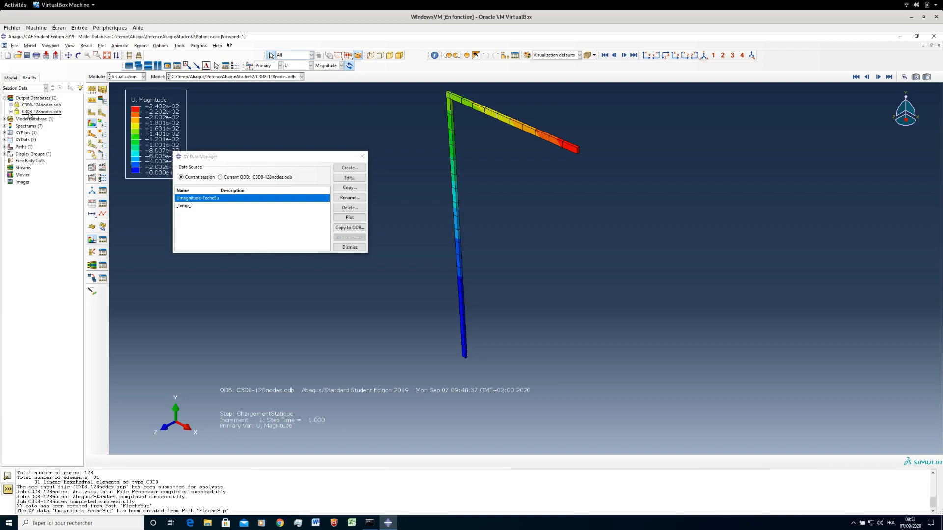
pyautogui.rightClick(31, 112)
pyautogui.click(41, 125)
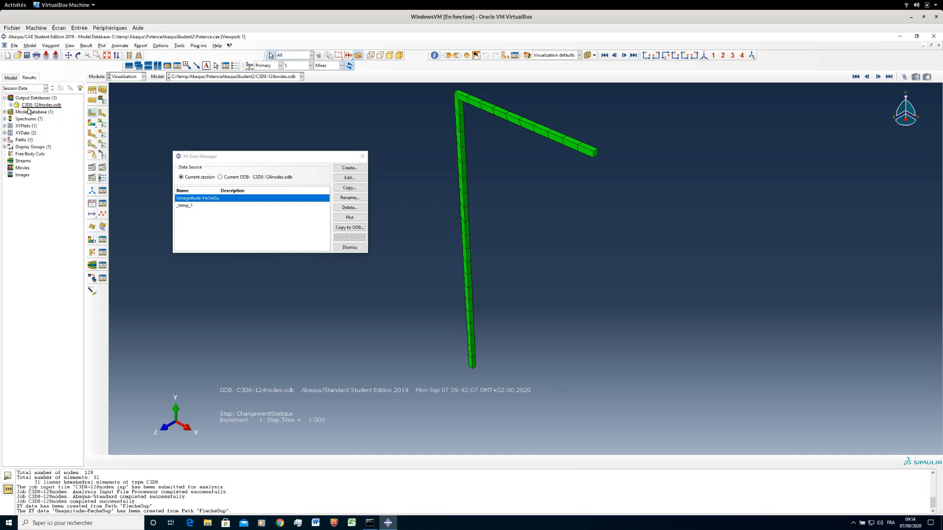
# - Reopen the output database C3D8-128nodes.odb with read-only mode turned off
pyautogui.click(14, 46)
pyautogui.click(24, 60)
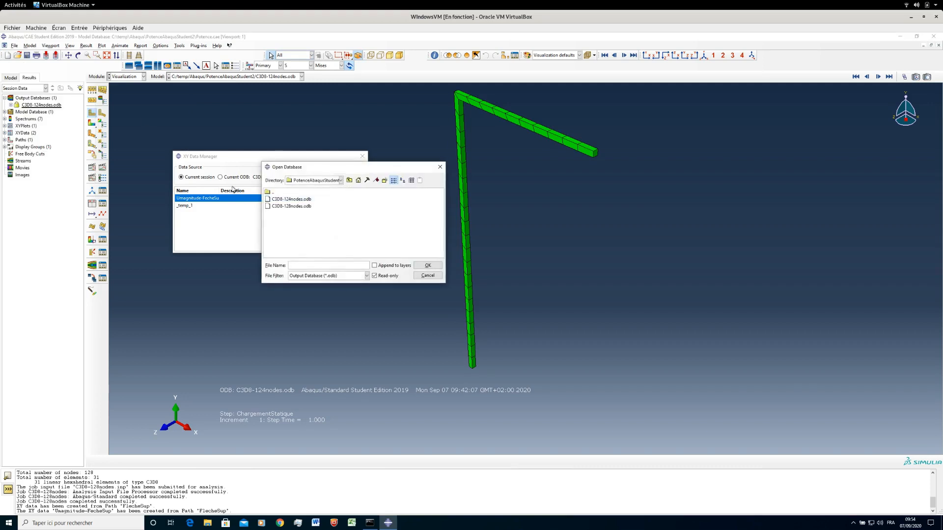
pyautogui.click(291, 207)
pyautogui.click(375, 276)
pyautogui.click(427, 266)
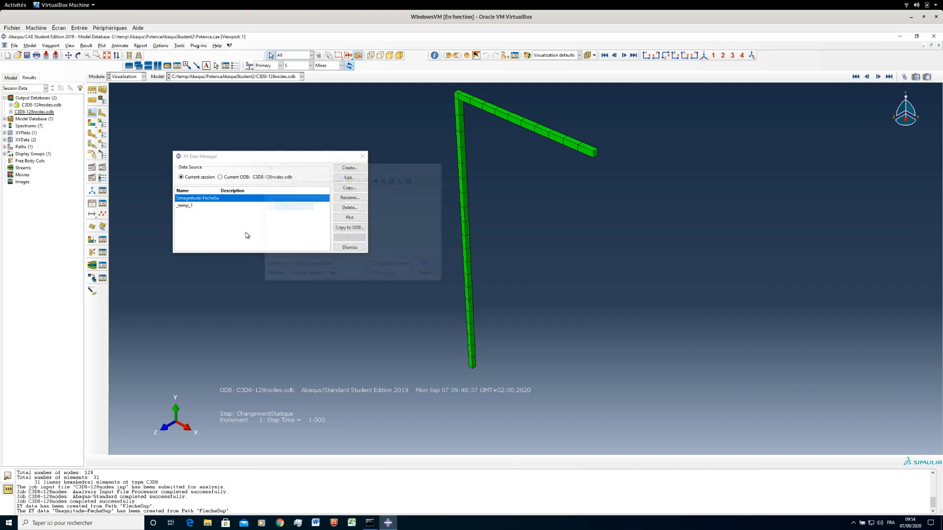
# - Copy the session XY data Umagnitude-FecheSup to C3D8-128nodes.odb under the same name and close the XY data manager
pyautogui.click(201, 199)
pyautogui.click(341, 230)
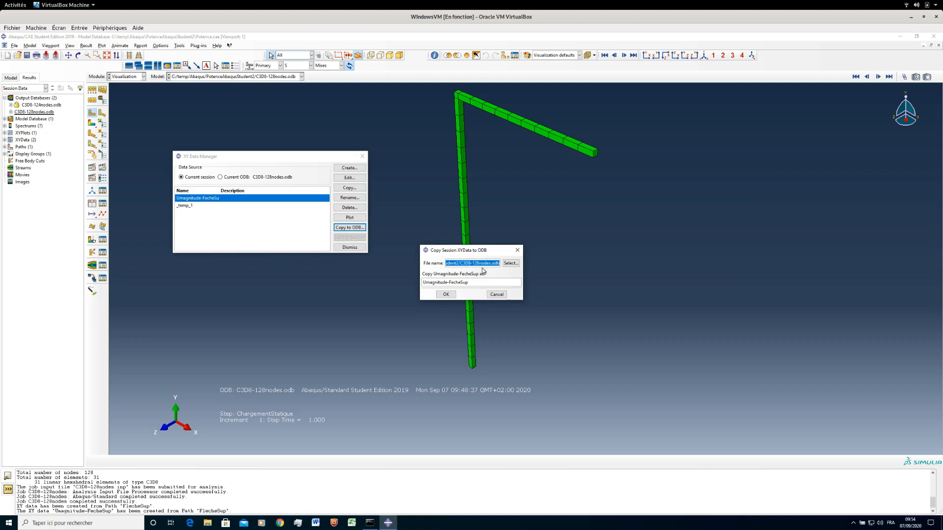
pyautogui.click(444, 295)
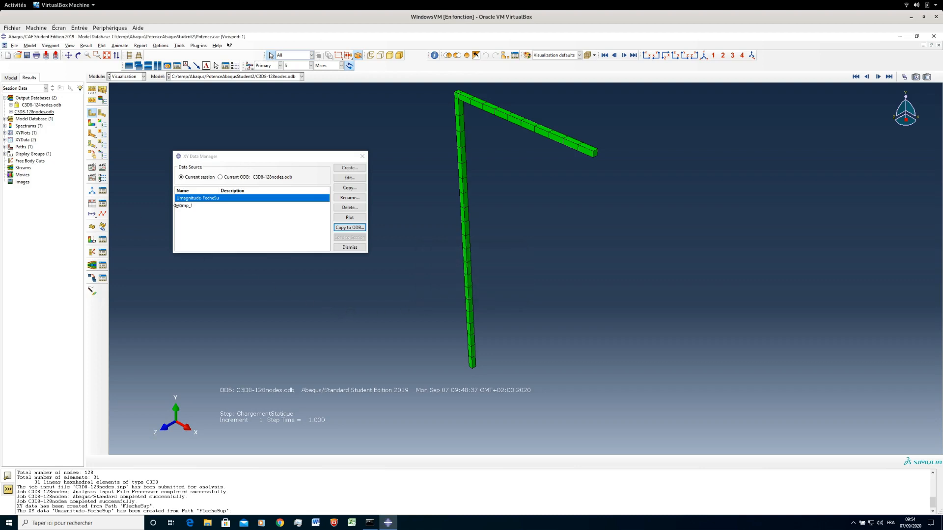
pyautogui.click(362, 156)
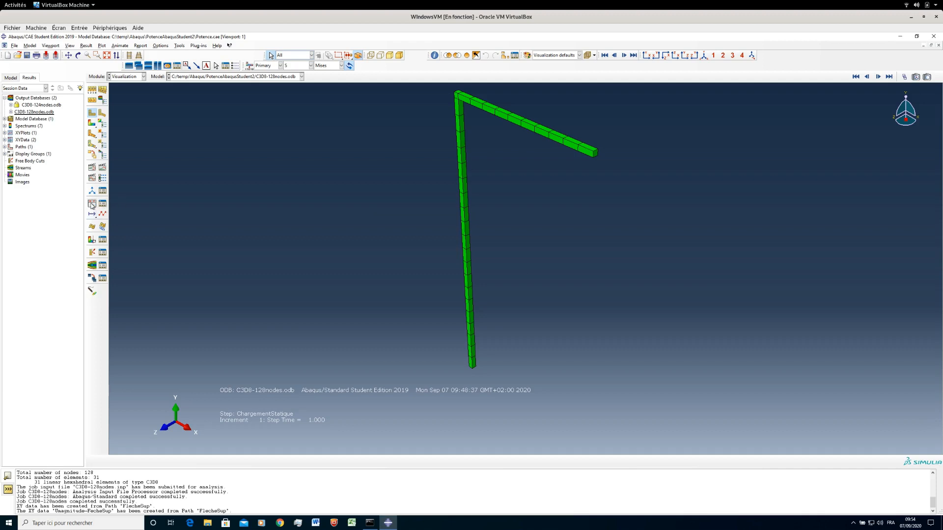
# - Write an XY report of Umagnitude-FecheSup to the file Umagnitude-FlecheSup.csv, with appending to the file turned off
pyautogui.click(145, 47)
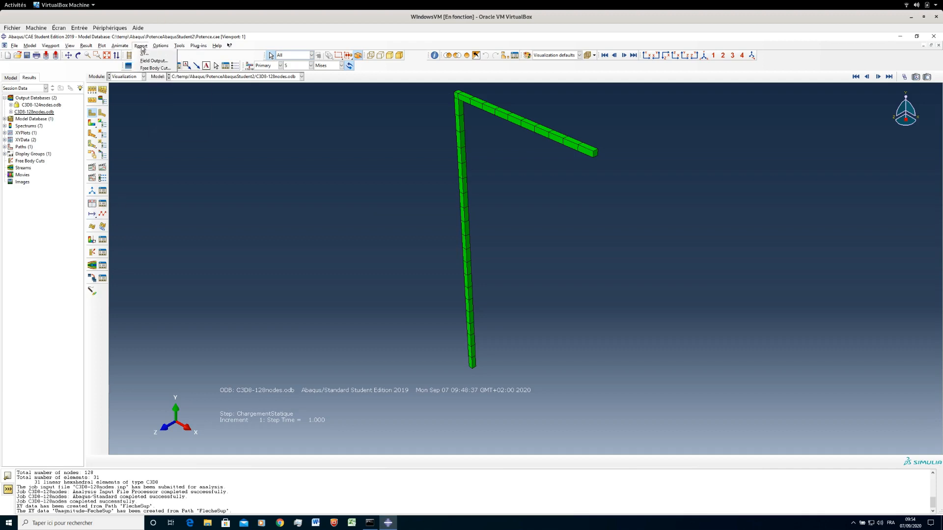
pyautogui.click(144, 53)
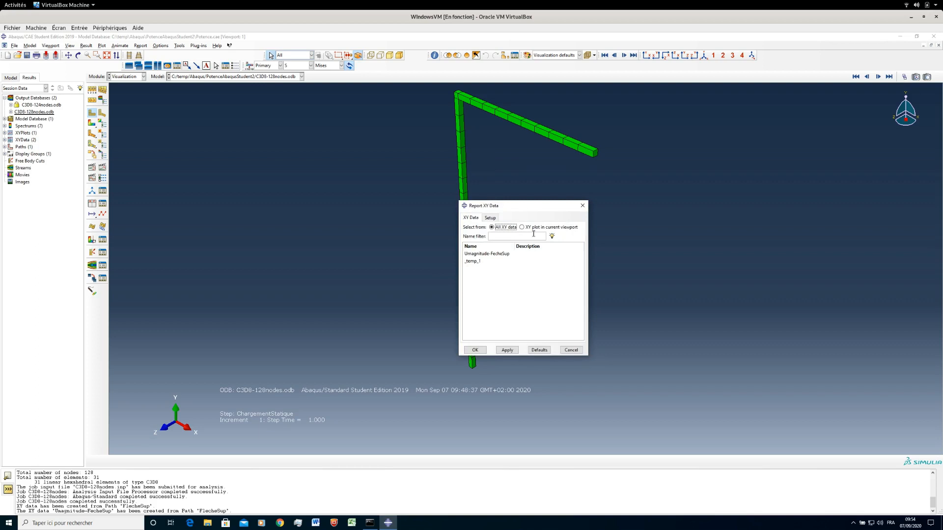
pyautogui.click(492, 255)
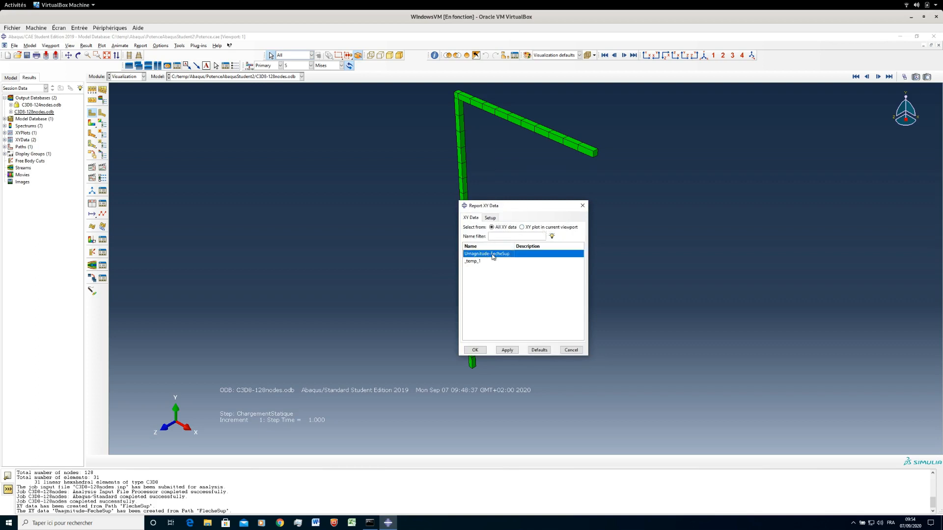
pyautogui.click(489, 217)
pyautogui.moveTo(512, 236); pyautogui.dragTo(423, 227)
pyautogui.write('Umagnit')
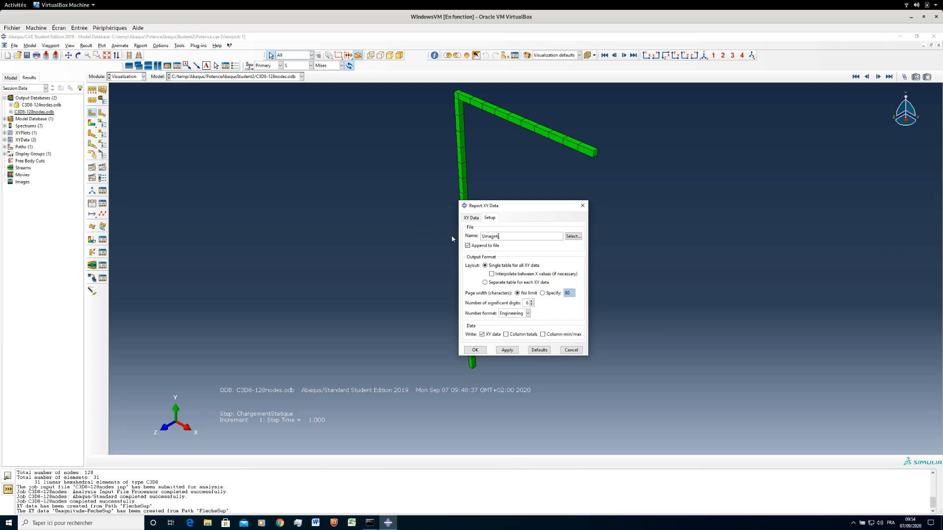
pyautogui.press('BackSpace')
pyautogui.write('itud')
pyautogui.write('e')
pyautogui.write('V')
pyautogui.write('-FlecheSup')
pyautogui.write('.c')
pyautogui.write('sv')
pyautogui.click(480, 247)
pyautogui.click(506, 350)
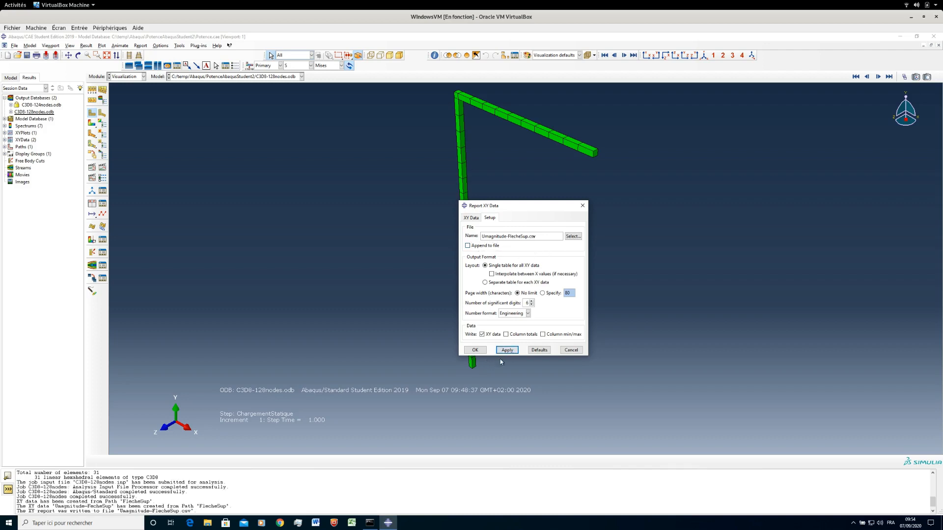
# - Switch to File Explorer and browse to Umagnitude-FlecheSup.csv in C:\temp\Abaqus\PotenceAbaqusStudent2
pyautogui.click(207, 524)
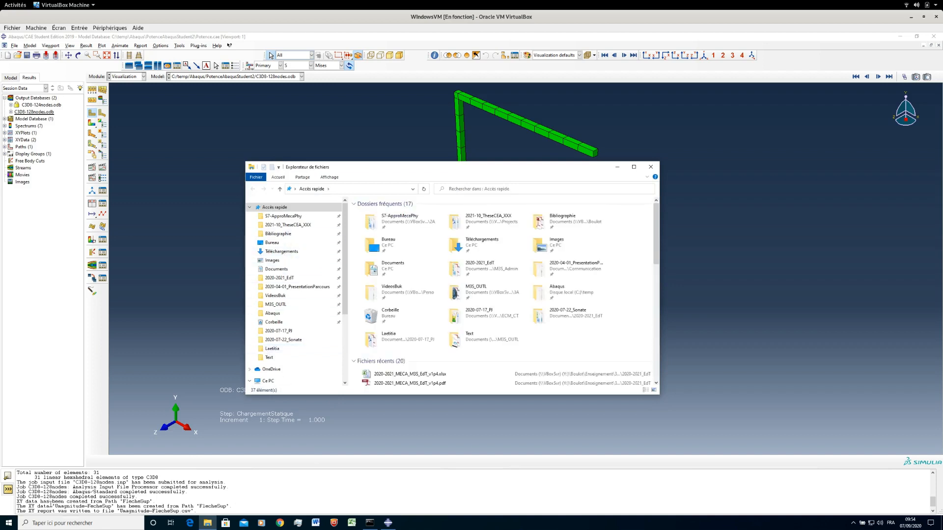
pyautogui.scroll(-3, 290, 333)
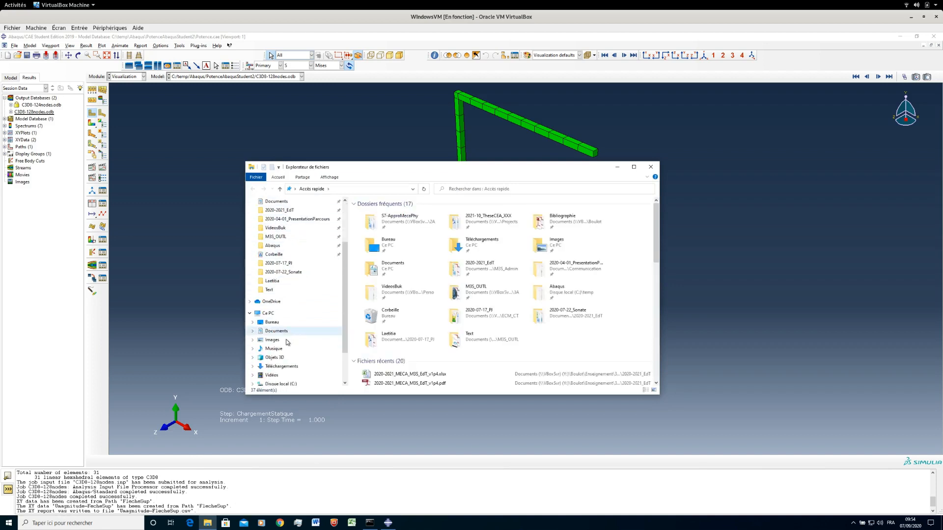
pyautogui.scroll(-1, 257, 373)
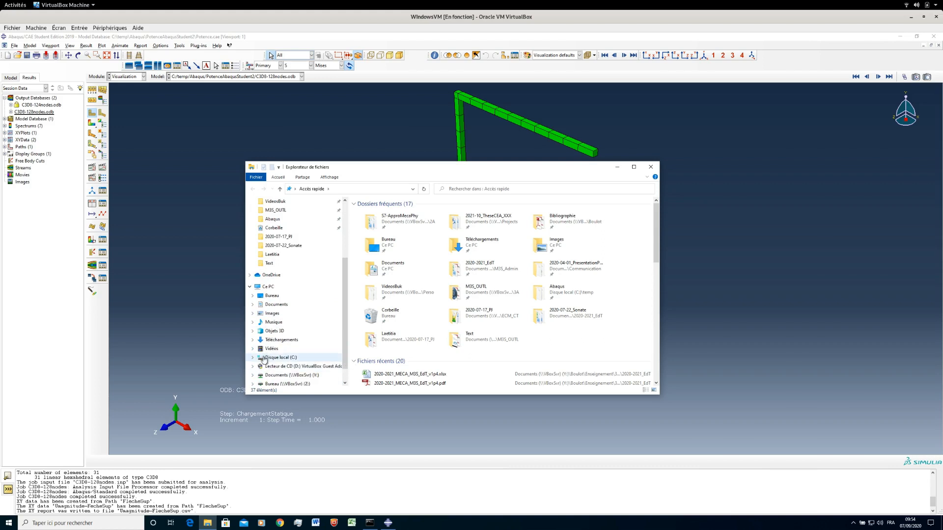
pyautogui.click(252, 357)
pyautogui.scroll(-1, 298, 357)
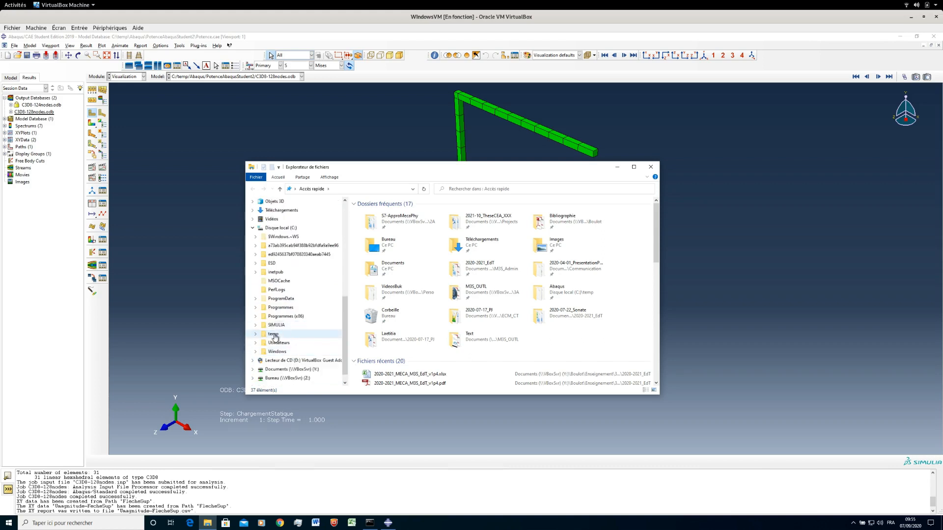
pyautogui.click(283, 334)
pyautogui.doubleClick(369, 214)
pyautogui.doubleClick(393, 228)
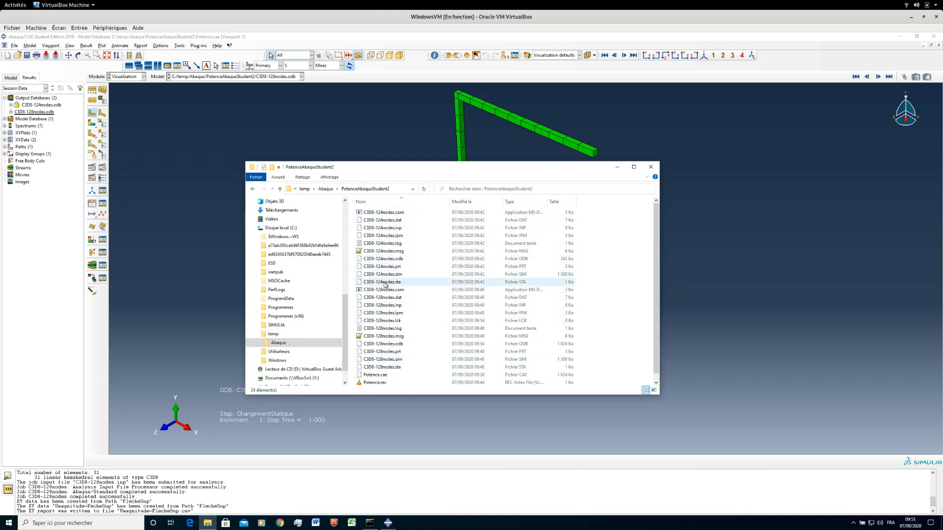
pyautogui.scroll(-1, 421, 350)
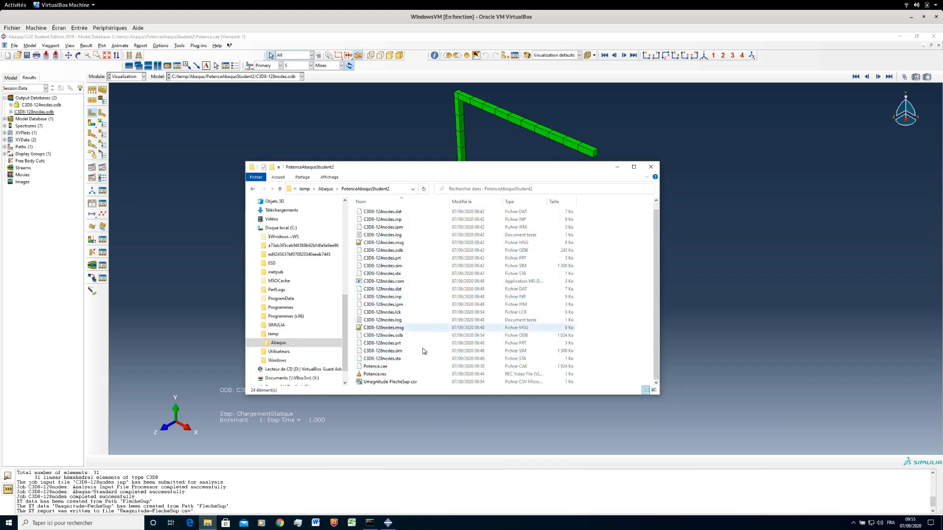
# - Examine the values of Umagnitude-FlecheSup.csv in Notepad++, and return to Abaqus/CAE, closing the XY report dialog
pyautogui.click(389, 382)
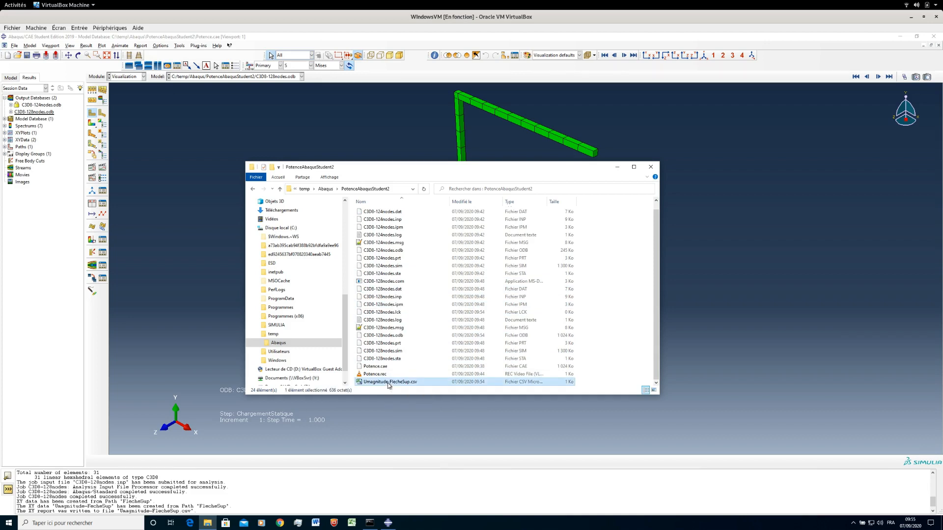
pyautogui.rightClick(389, 385)
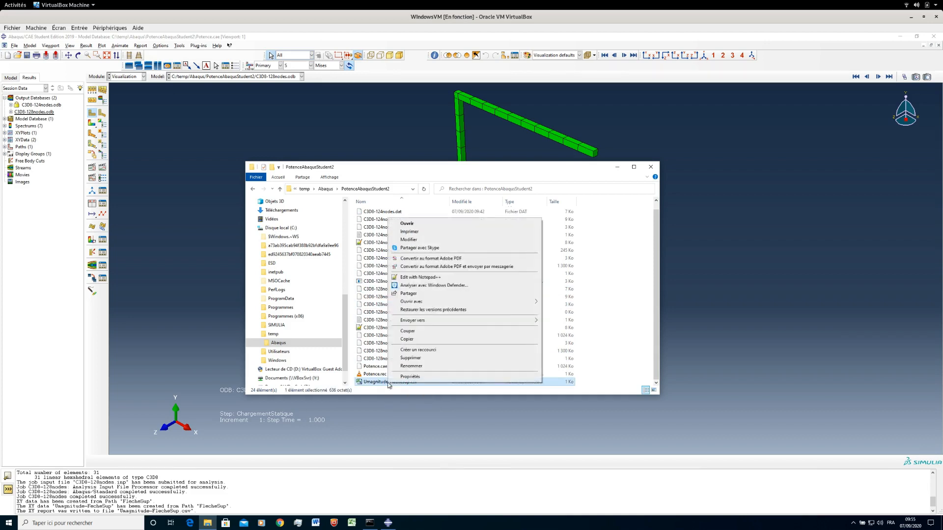
pyautogui.click(416, 278)
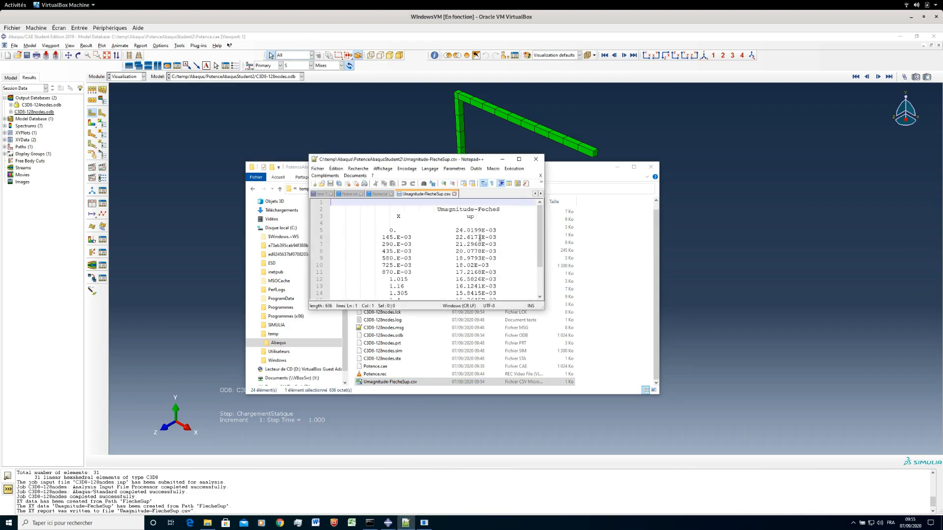
pyautogui.click(519, 158)
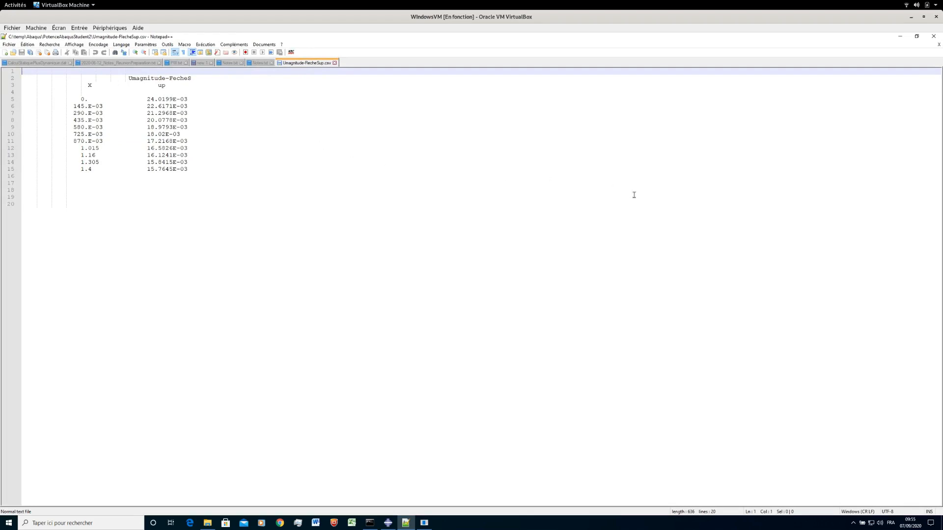
pyautogui.click(933, 36)
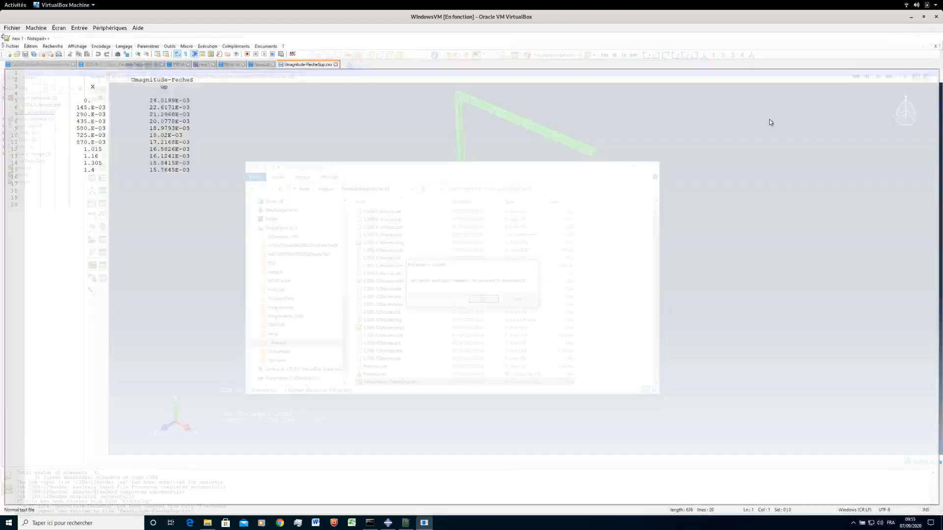
pyautogui.click(517, 299)
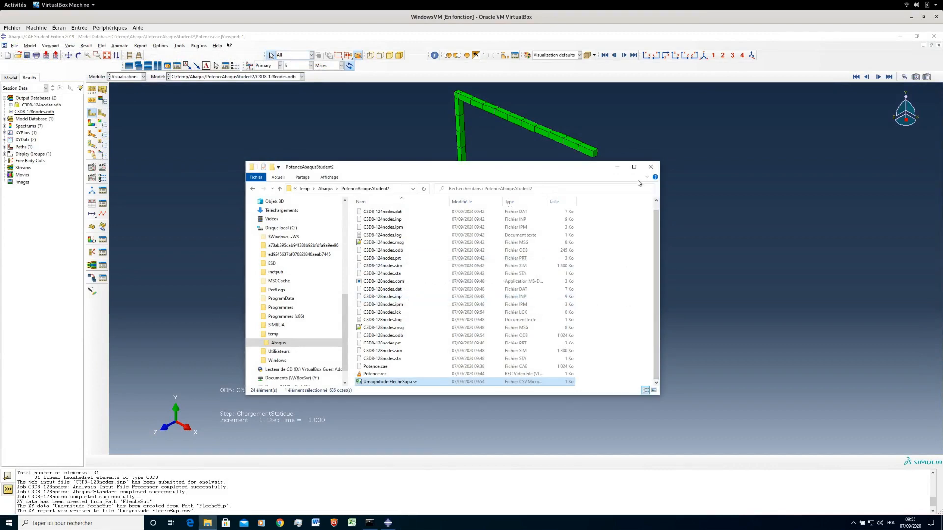
pyautogui.click(617, 167)
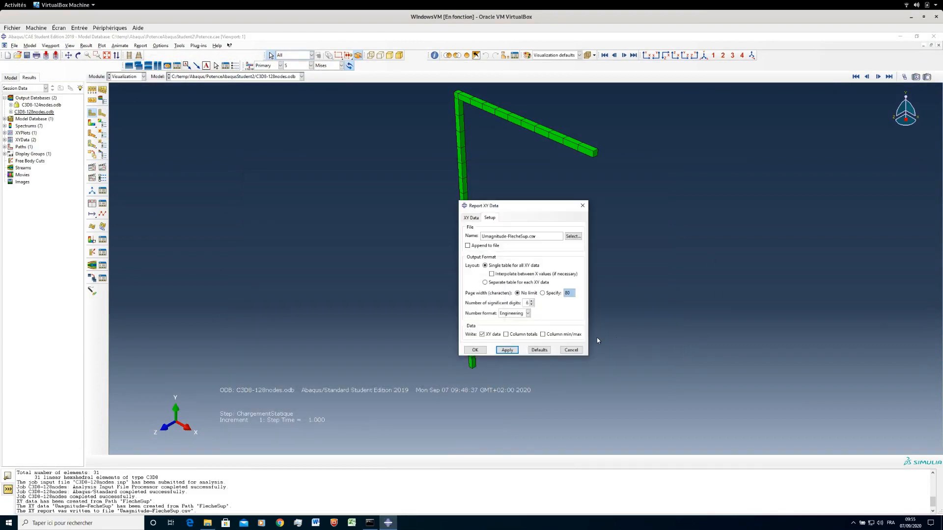
pyautogui.click(573, 351)
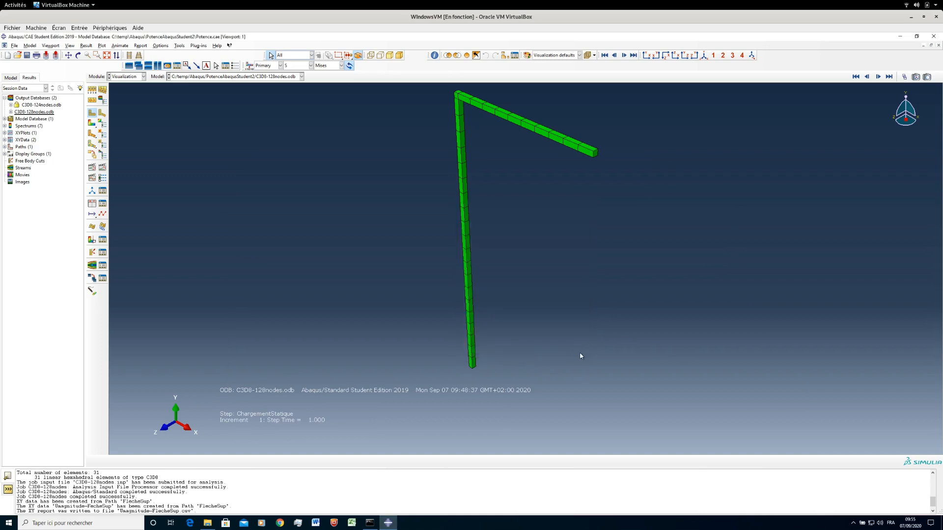